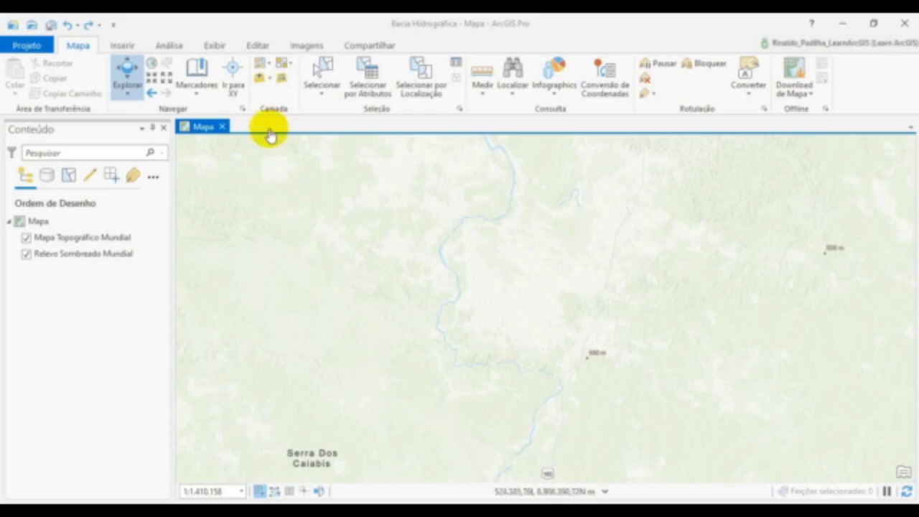
- Add the raster Raster_base.tif from the Bacia Hidrográfica folder to the map
left_click(266, 83)
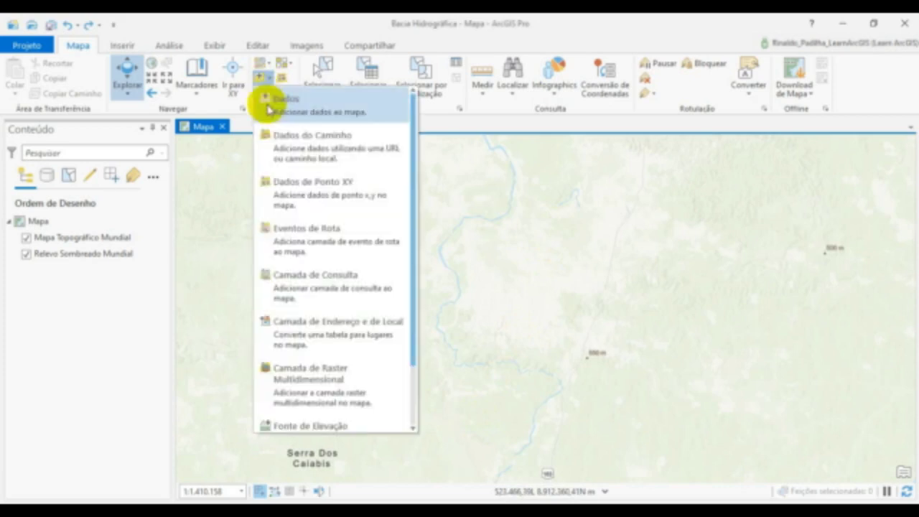
left_click(276, 104)
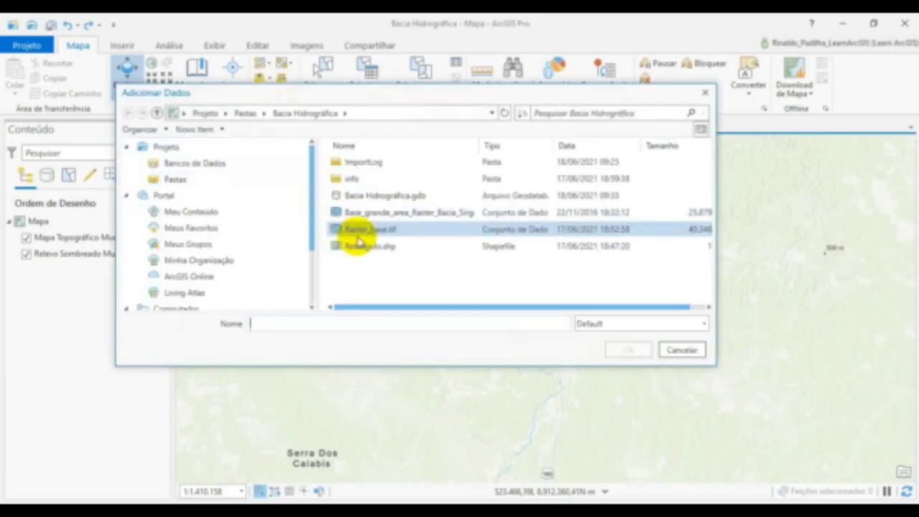
left_click(356, 231)
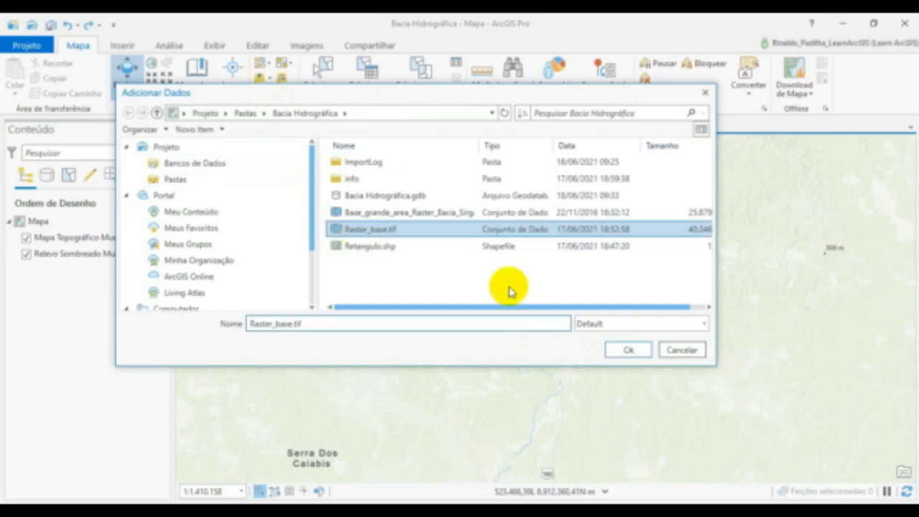
left_click(624, 350)
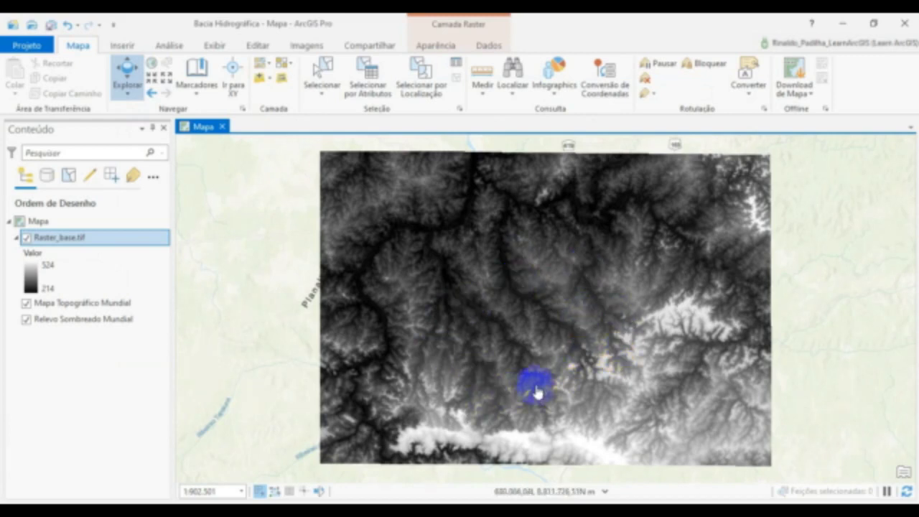
- Open the Preencher geoprocessing tool from the Hidrologia toolset of Ferramentas do Spatial Analyst
left_click(168, 45)
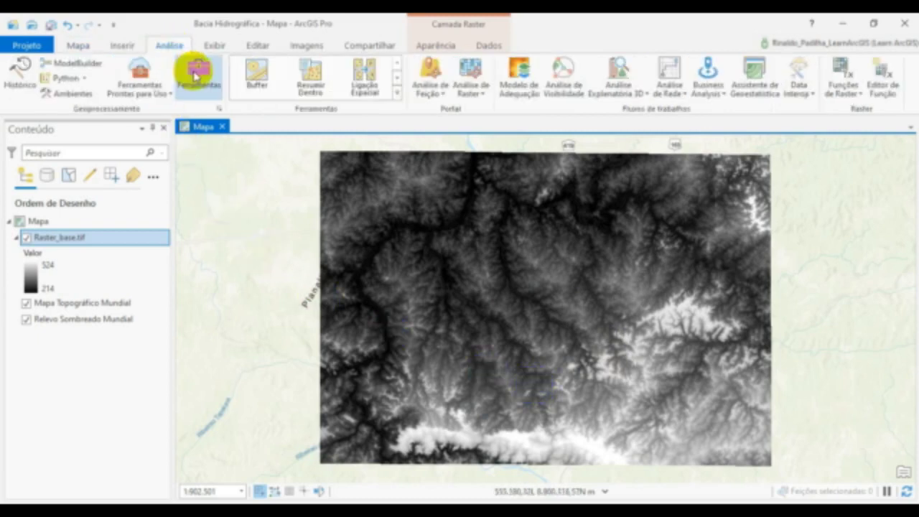
left_click(197, 72)
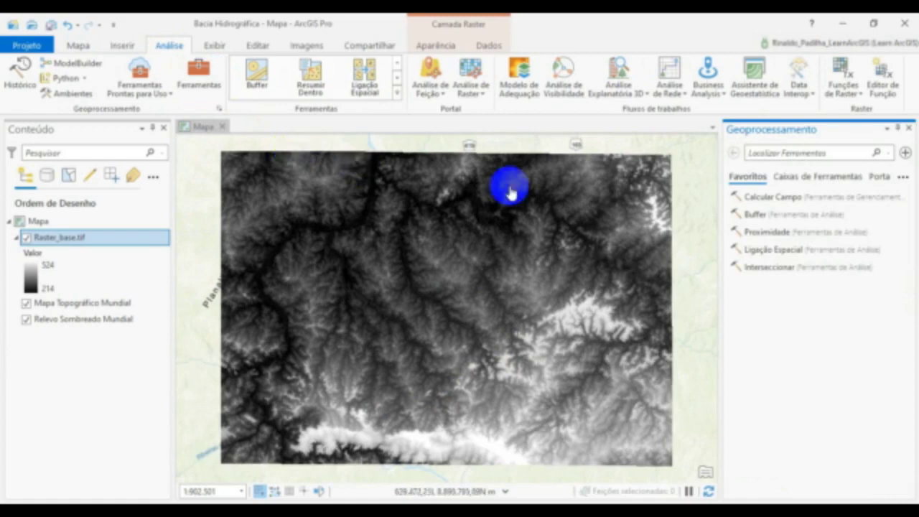
left_click(830, 178)
scroll(882, 277, "down", 3)
scroll(885, 280, "down", 3)
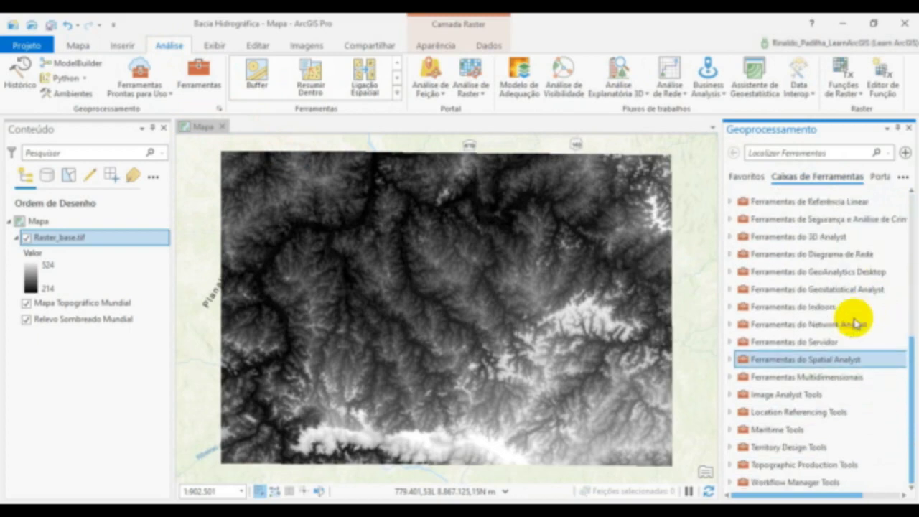
double_click(764, 362)
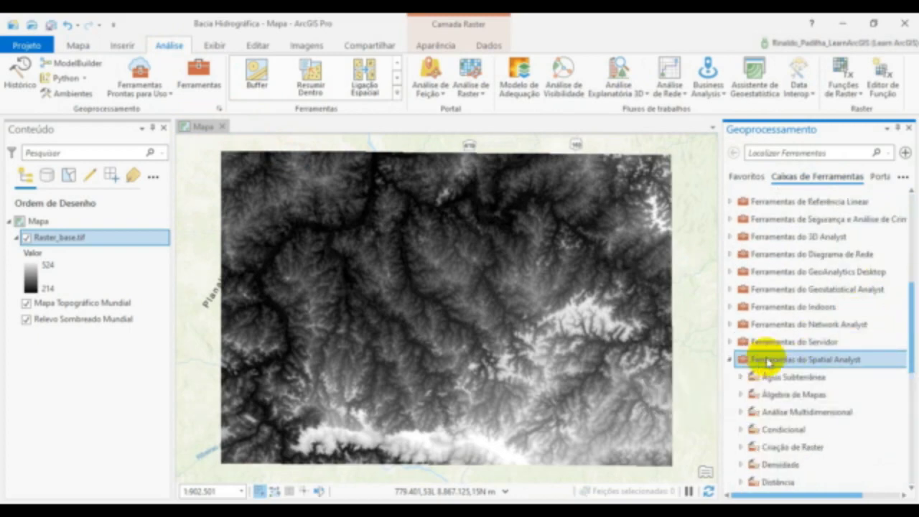
left_click_drag(913, 356, 912, 419)
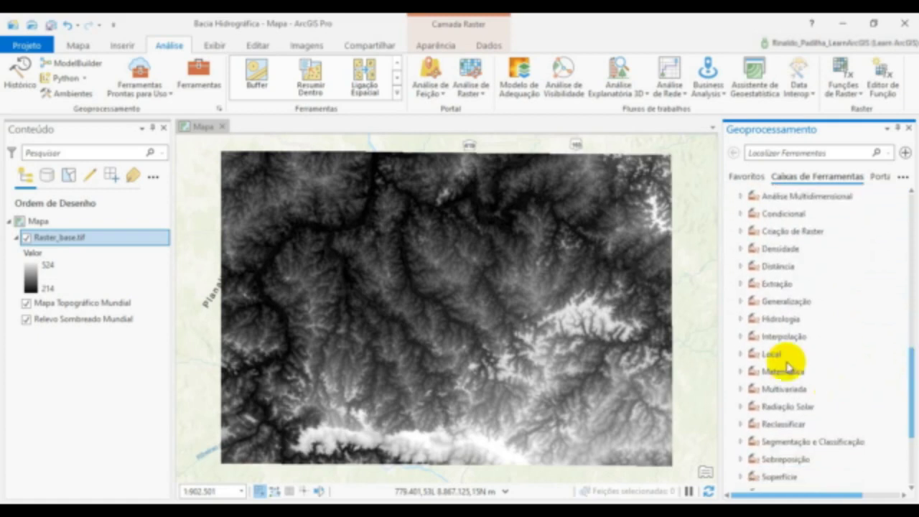
left_click(766, 319)
double_click(765, 320)
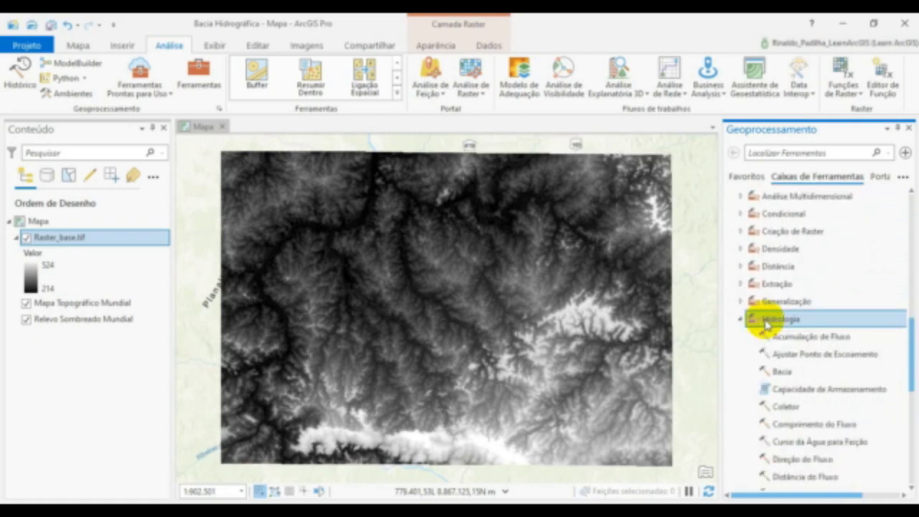
scroll(819, 284, "down", 1)
scroll(819, 284, "down", 4)
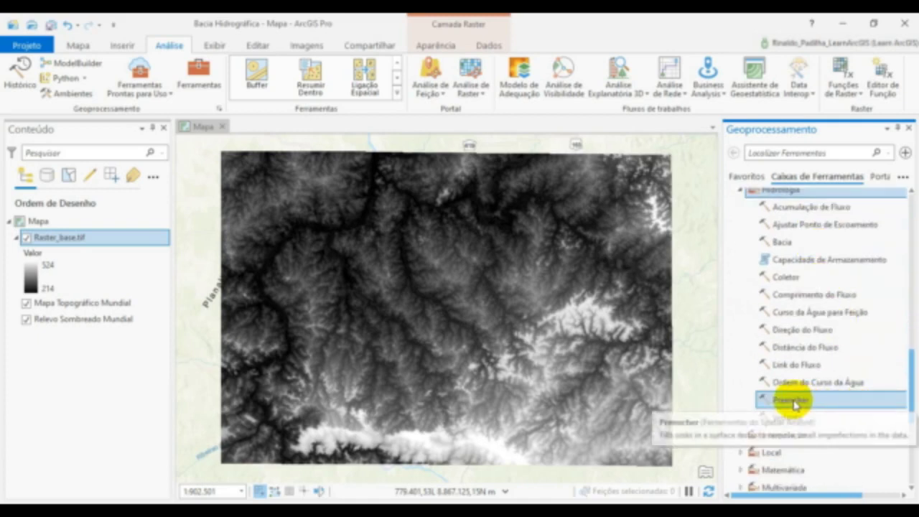
double_click(794, 403)
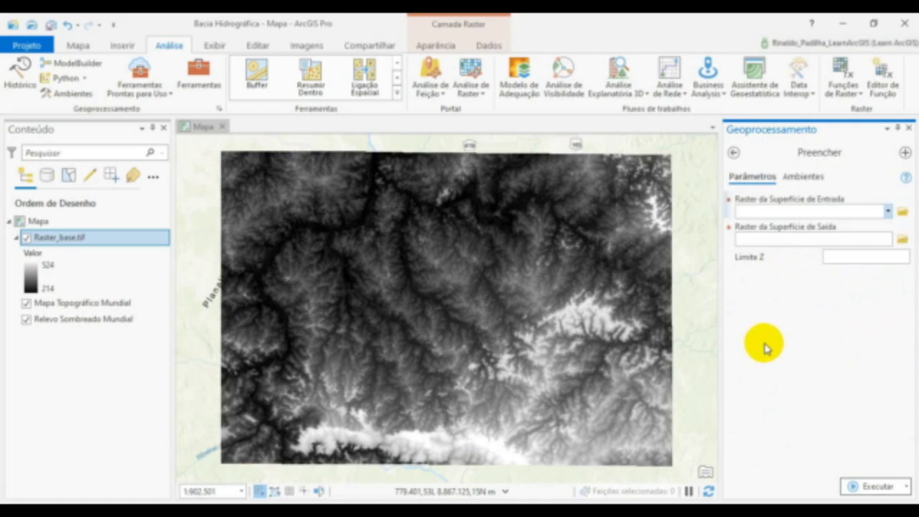
- Consult the online help page of the Preencher tool, reading its summary, illustration and usage notes, and return to ArcGIS Pro
mouse_move(904, 178)
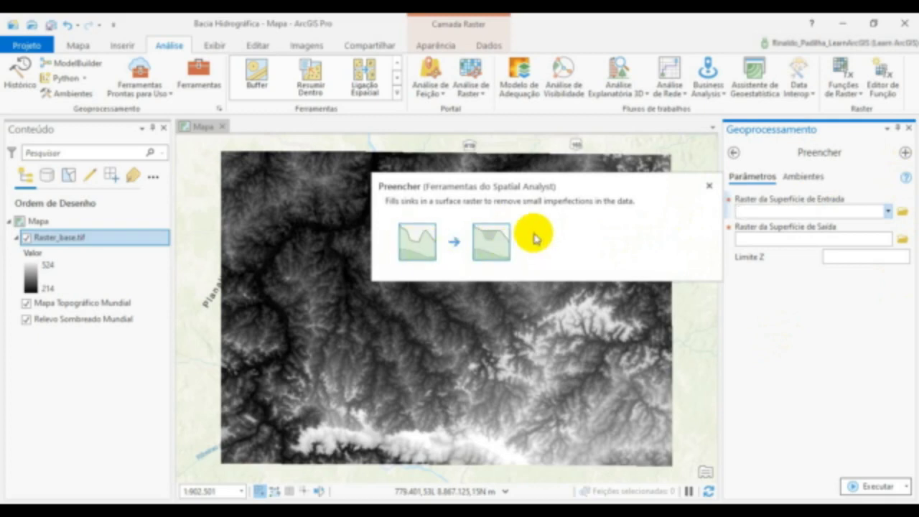
left_click(905, 181)
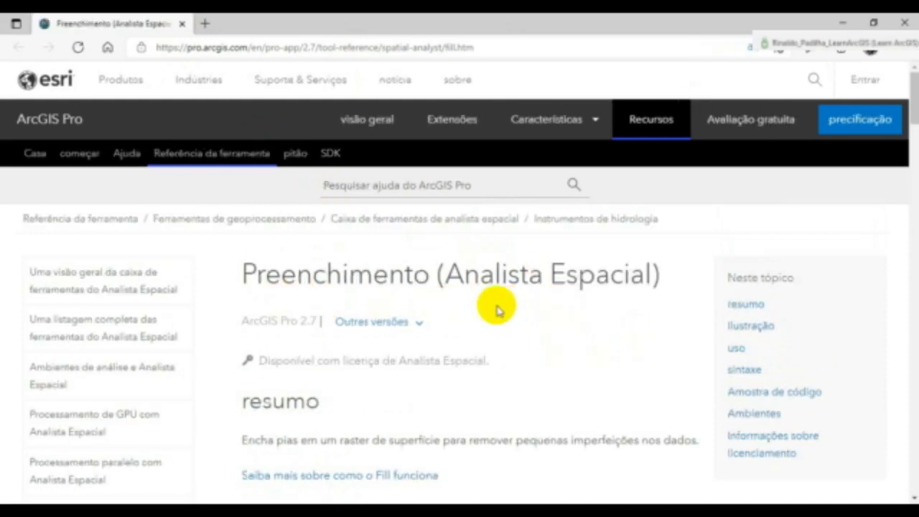
scroll(478, 322, "down", 3)
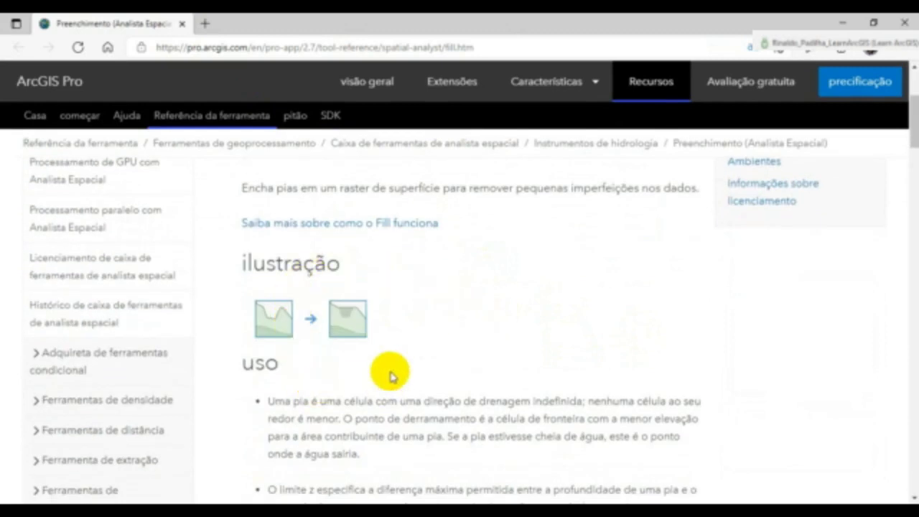
scroll(544, 363, "down", 3)
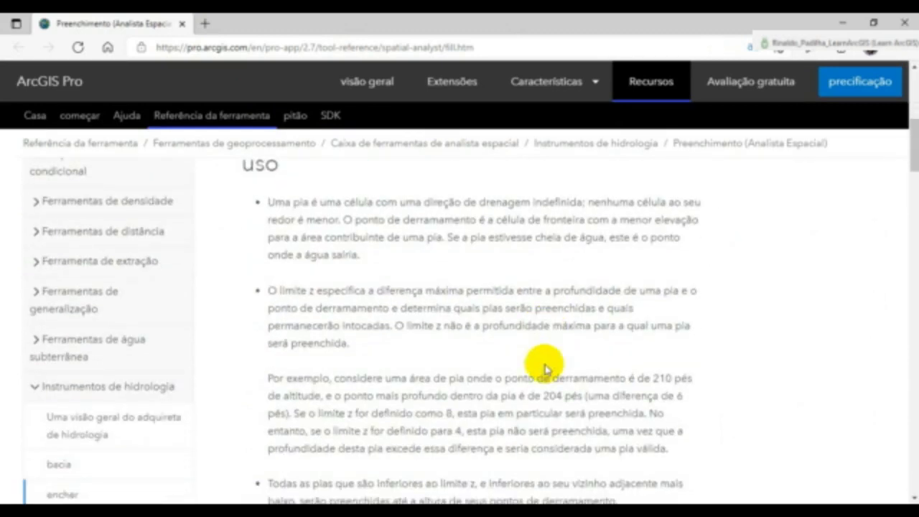
scroll(266, 352, "down", 5)
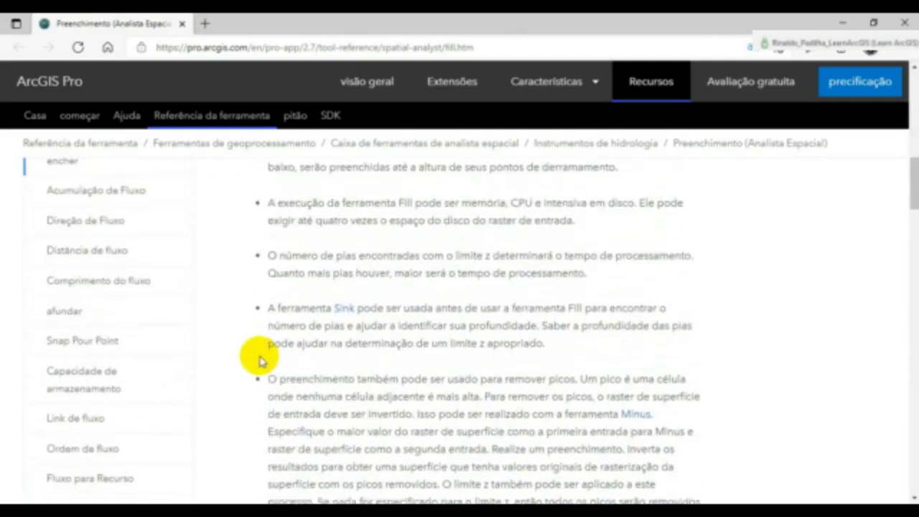
left_click(840, 23)
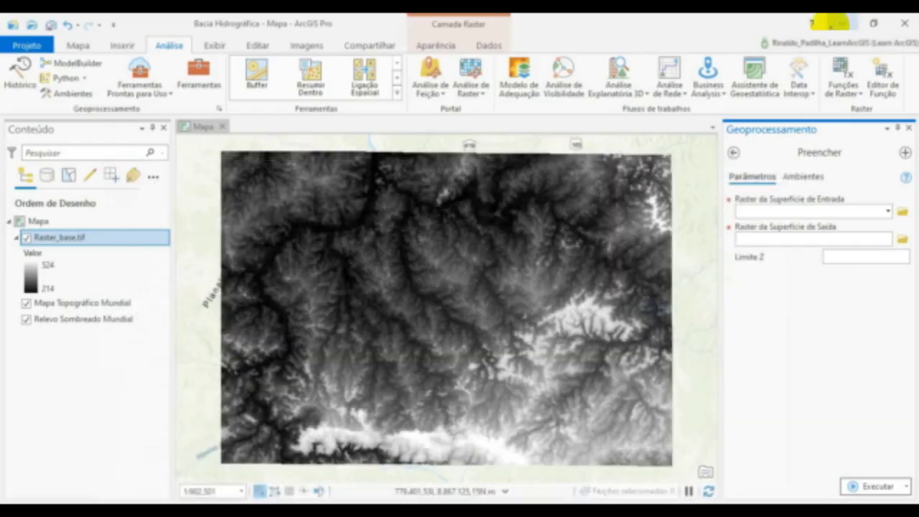
- Run Preencher on Raster_base.tif with the output raster named Preencher, and hide the Raster_base.tif layer
left_click(888, 213)
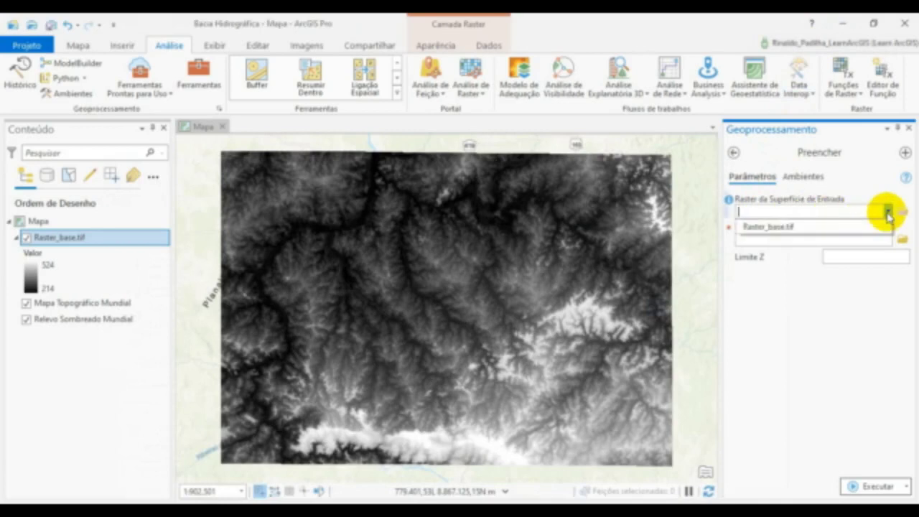
left_click(784, 228)
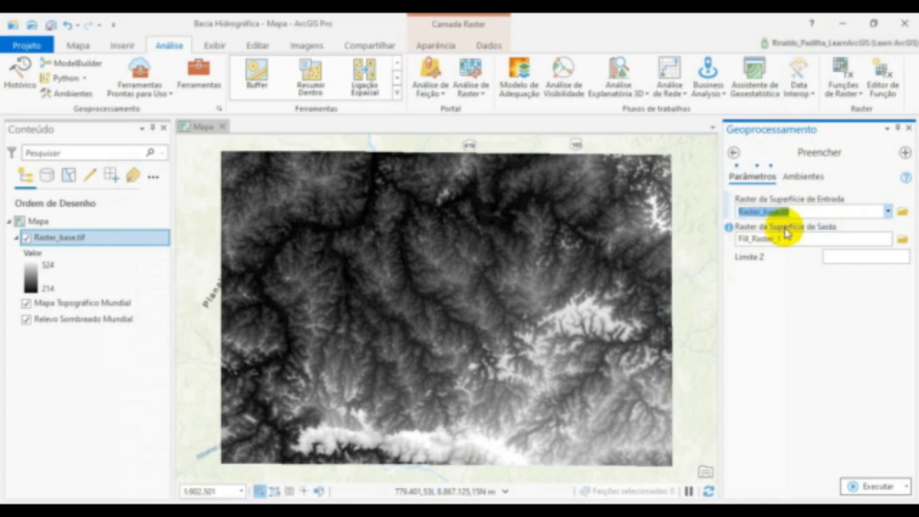
left_click(902, 240)
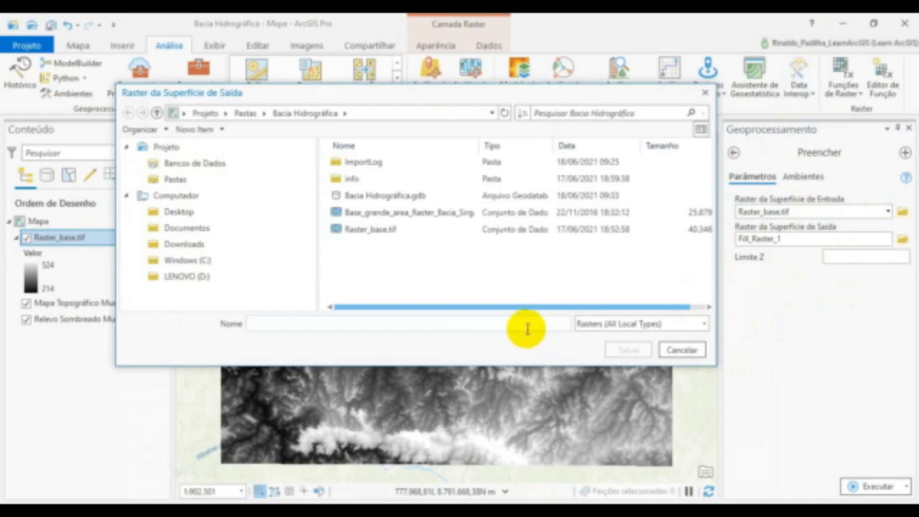
left_click(503, 324)
type("Preencher,")
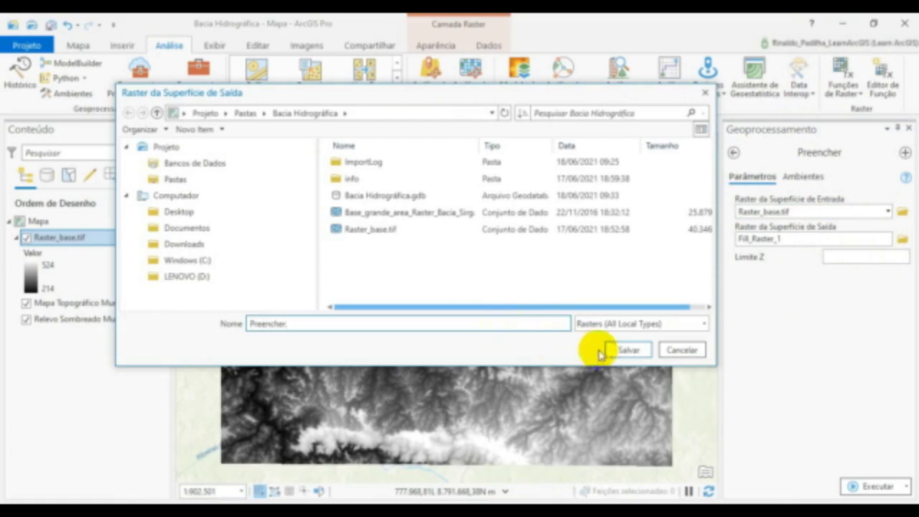
left_click(622, 350)
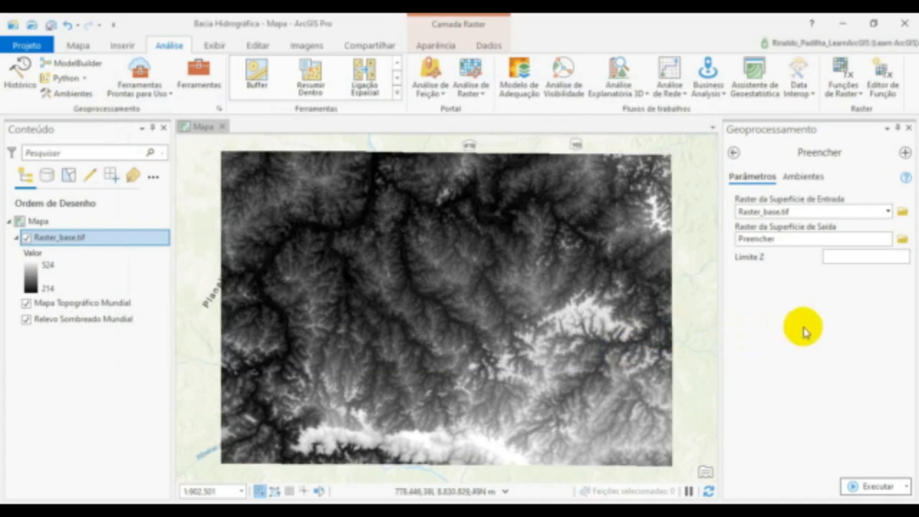
left_click(858, 486)
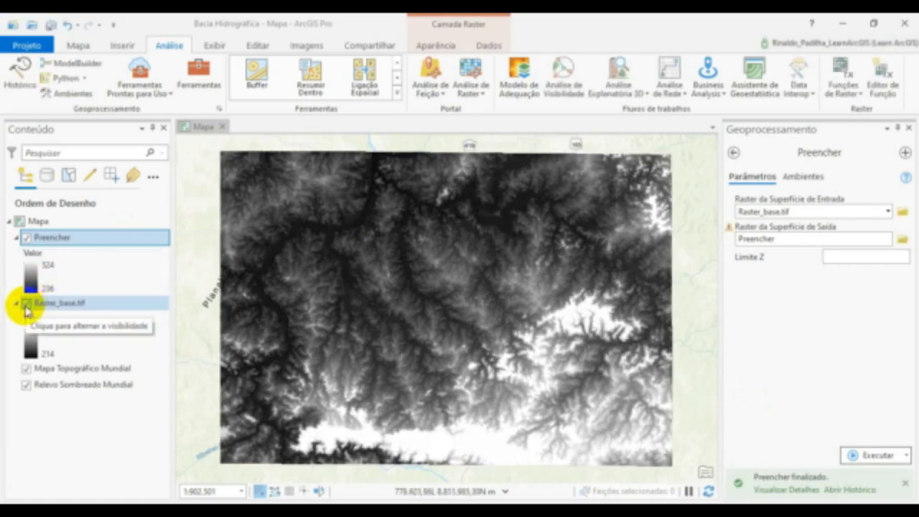
left_click(26, 304)
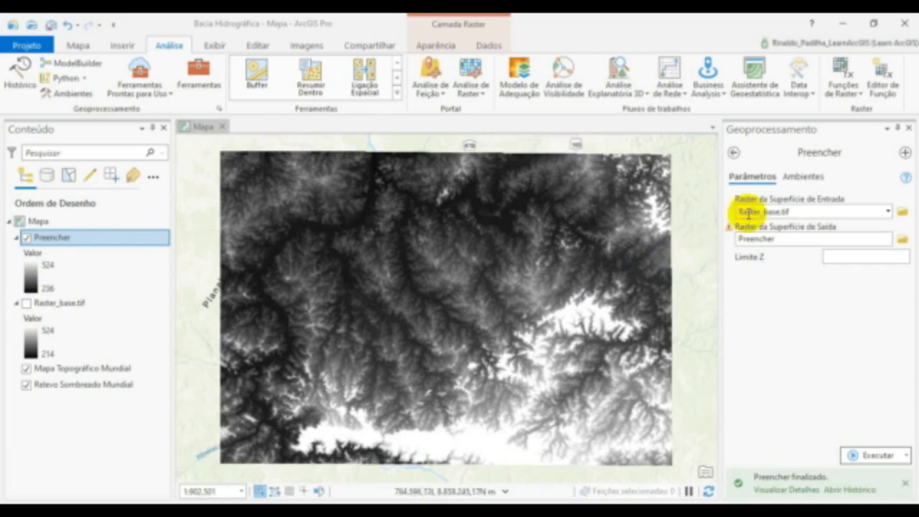
- Return to the Hidrologia toolset and open the Direção do Fluxo tool
left_click(733, 152)
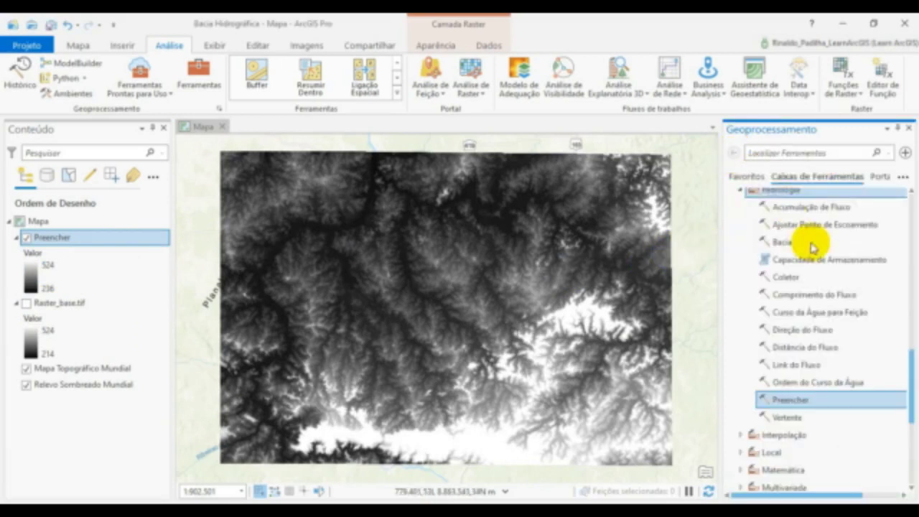
left_click(811, 260)
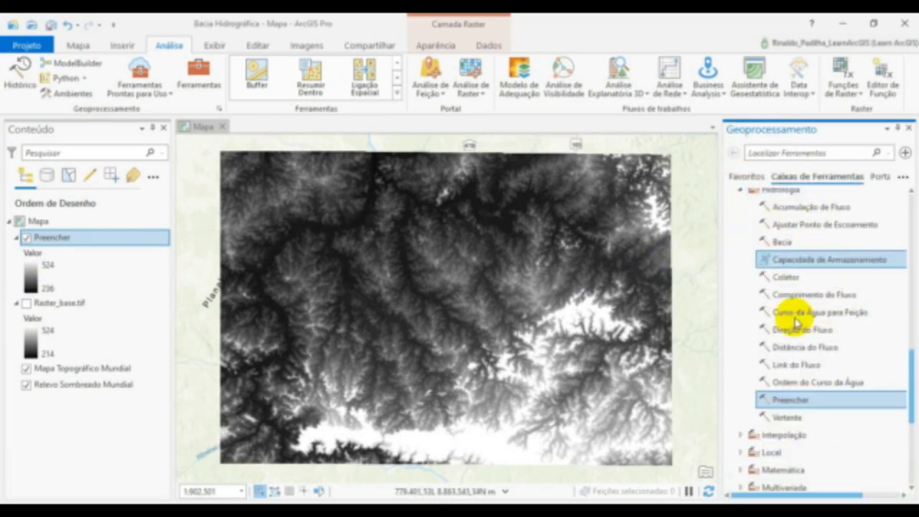
scroll(795, 287, "up", 2)
left_click(798, 276)
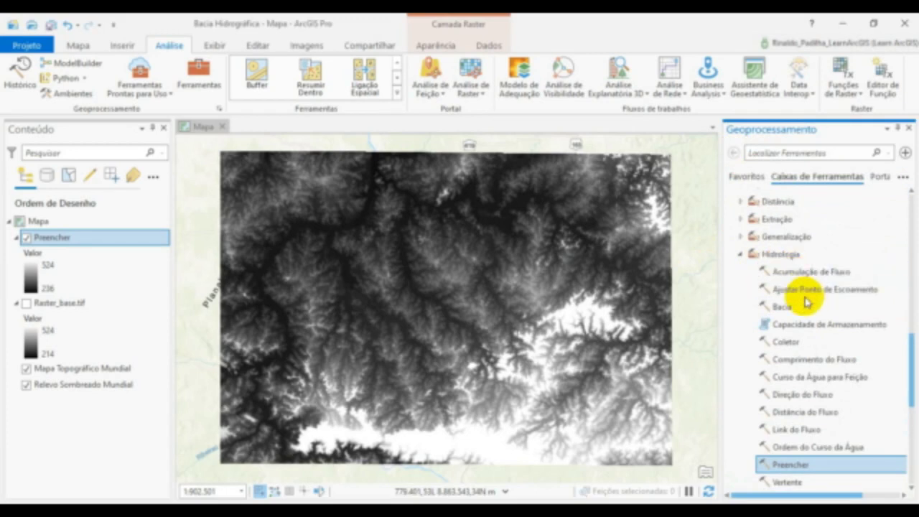
scroll(800, 356, "down", 2)
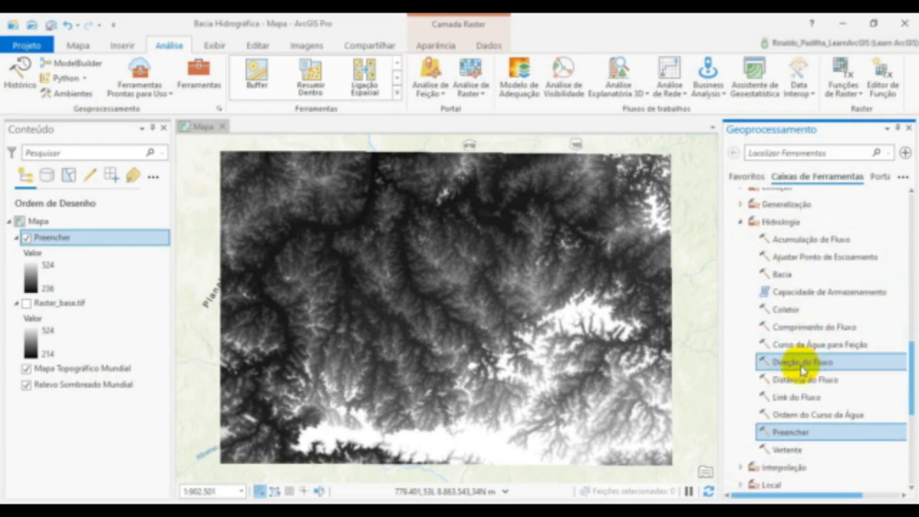
left_click(792, 366)
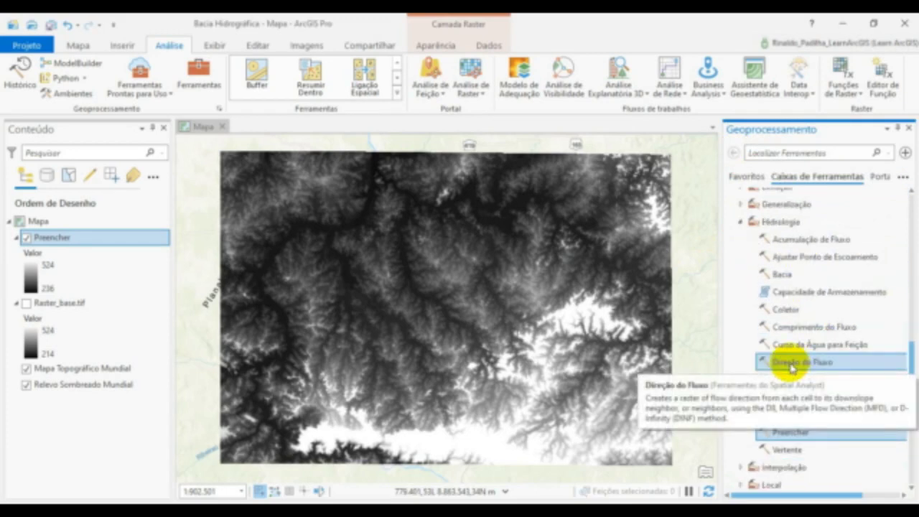
double_click(792, 366)
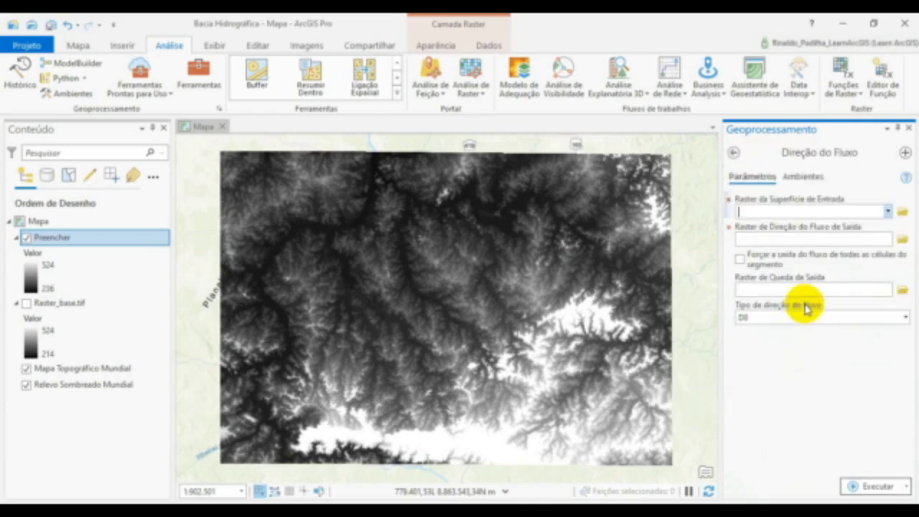
- Set the flow direction tool's input surface raster to Preencher and name its output flow direction raster Direcao_fluxo
left_click(877, 214)
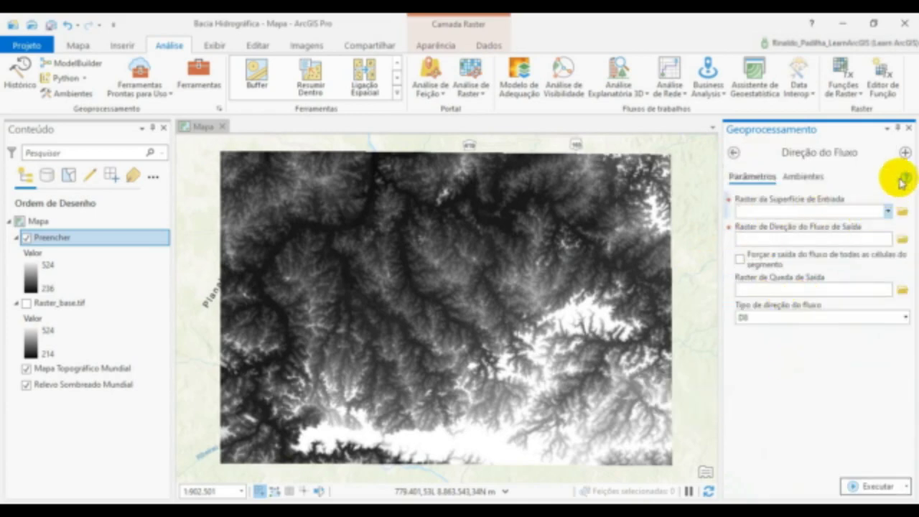
mouse_move(905, 180)
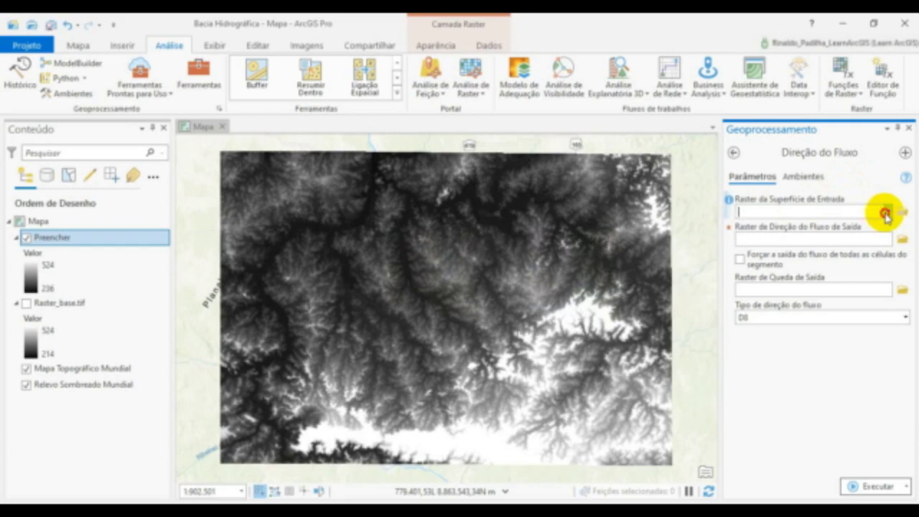
left_click(887, 214)
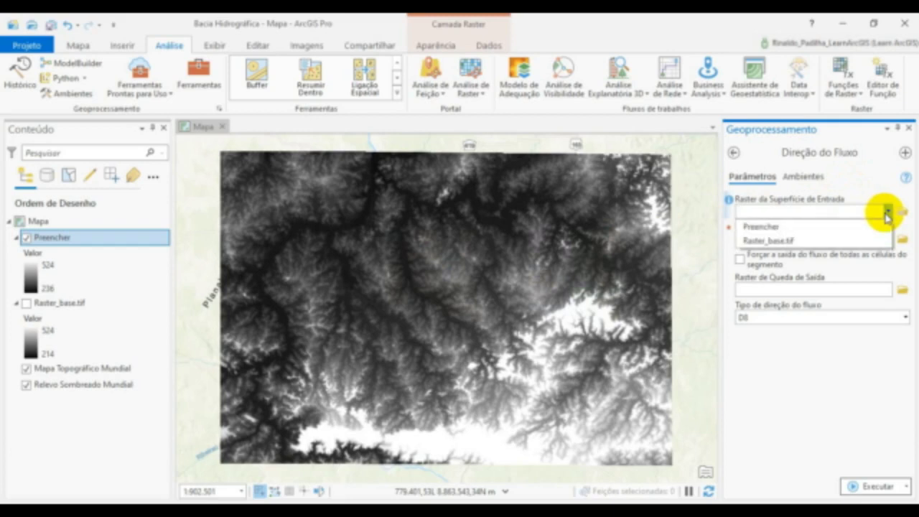
left_click(769, 229)
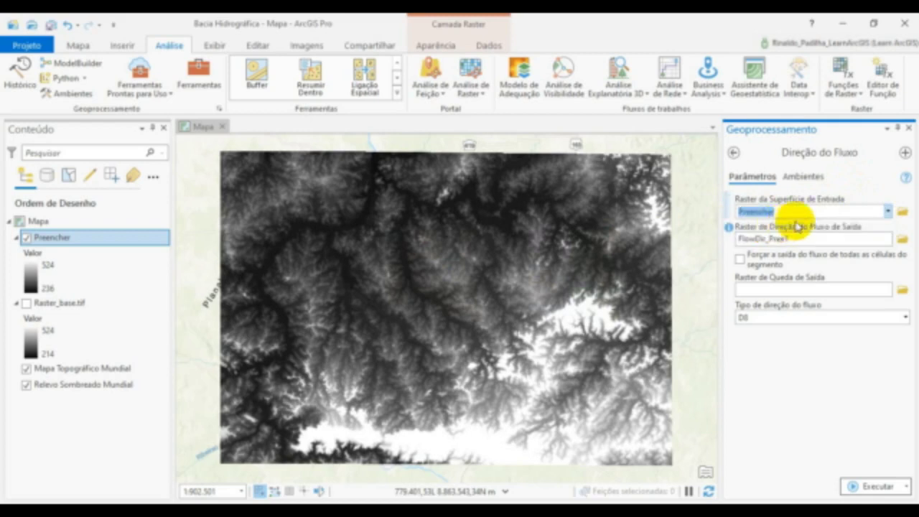
left_click(902, 241)
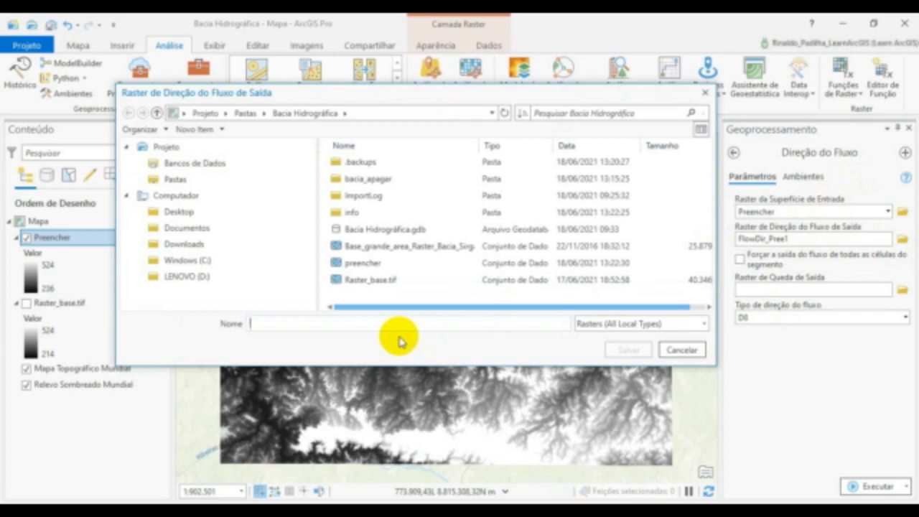
type("Direcao_fluxo")
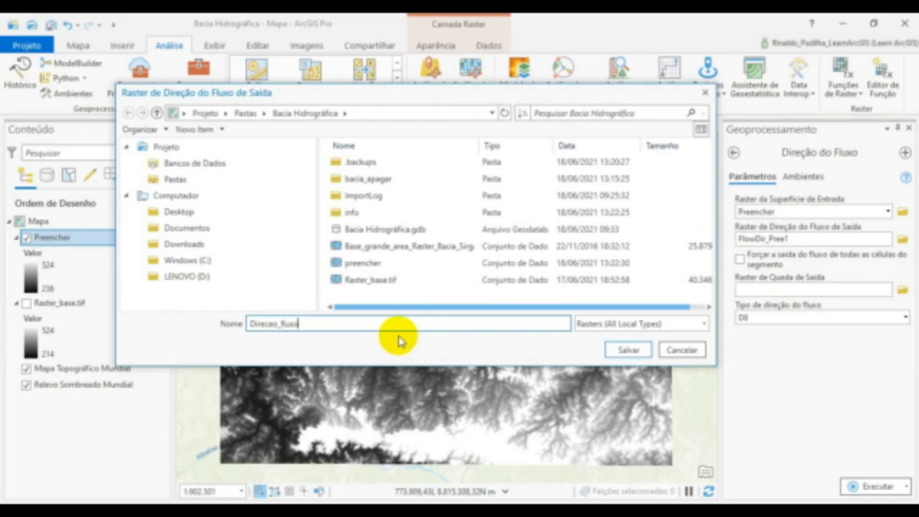
left_click(619, 350)
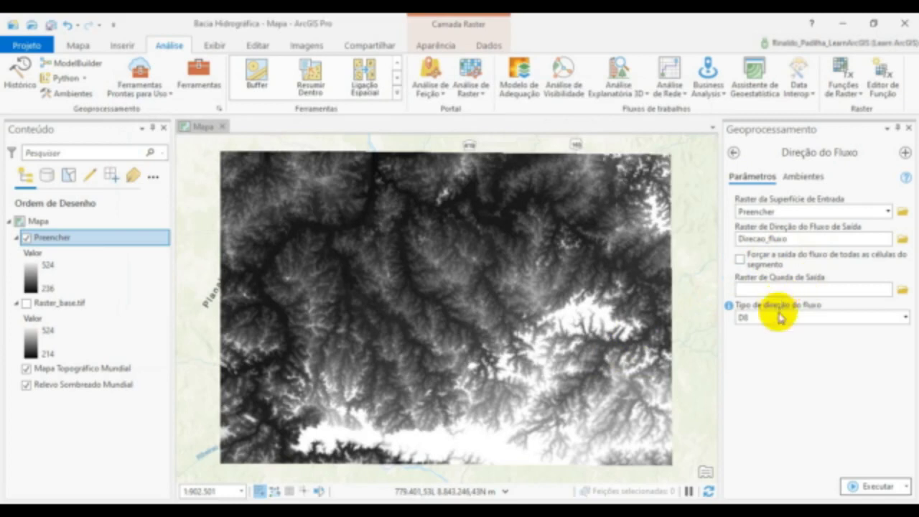
- Run the Direção do Fluxo tool and hide the Preencher layer
left_click(877, 490)
mouse_move(880, 487)
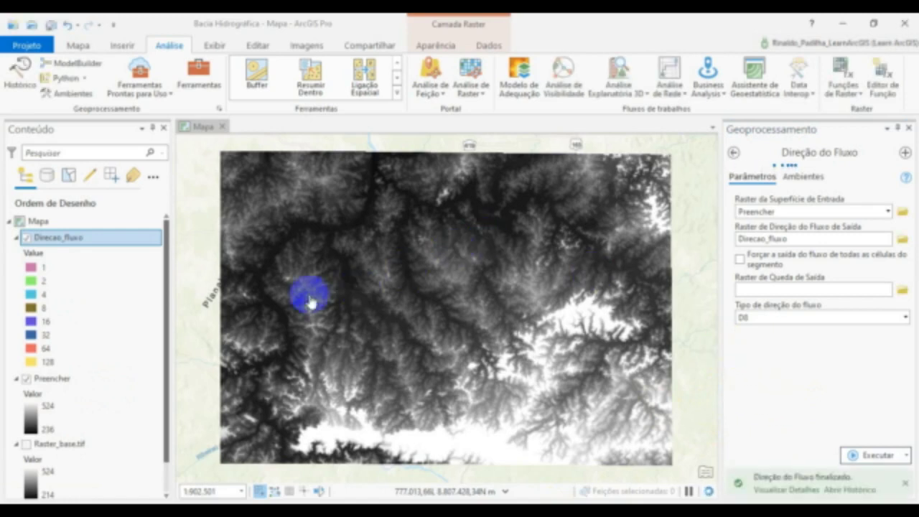
left_click(26, 379)
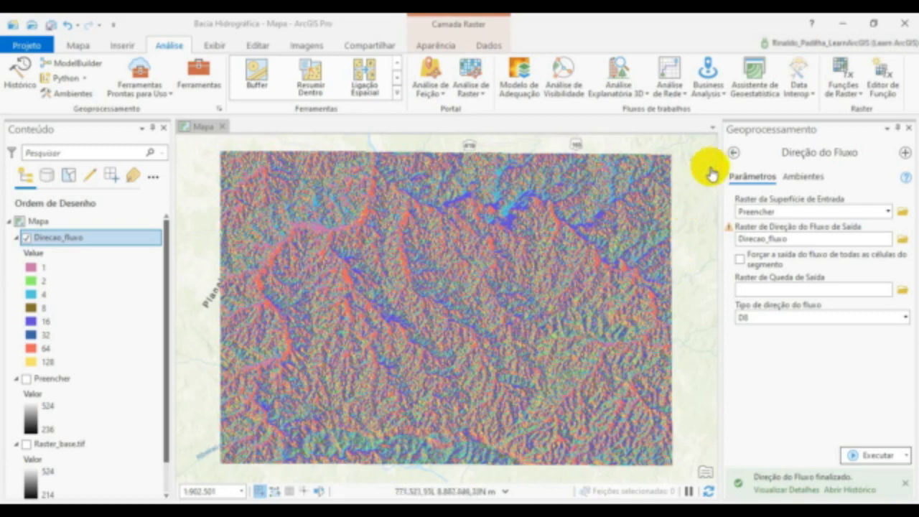
- Open the Acumulação de Fluxo tool from the Hidrologia toolset, with Direcao_fluxo as input and the output accumulation raster named Acumula_fluxo
left_click(733, 152)
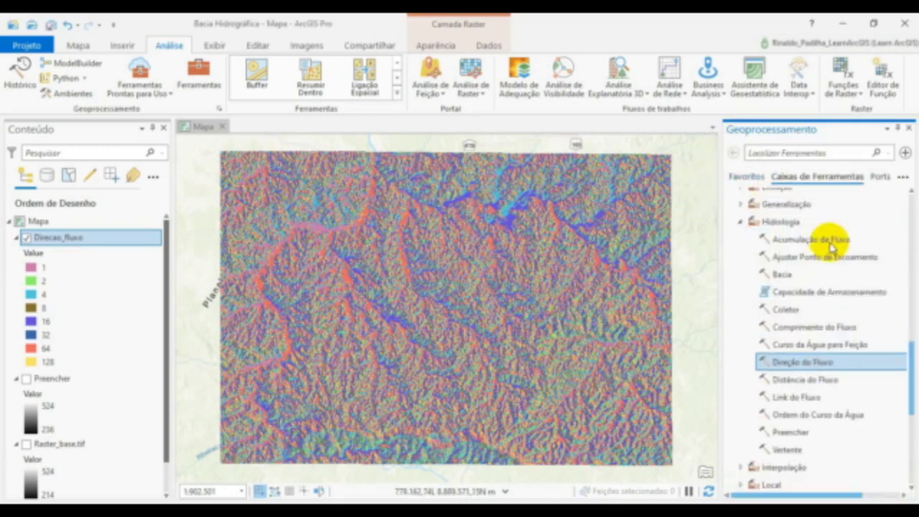
left_click(830, 241)
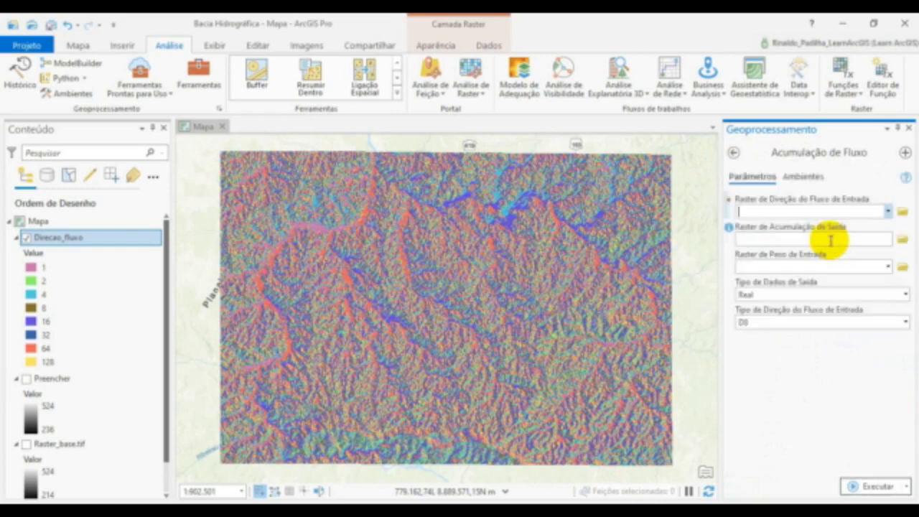
mouse_move(906, 181)
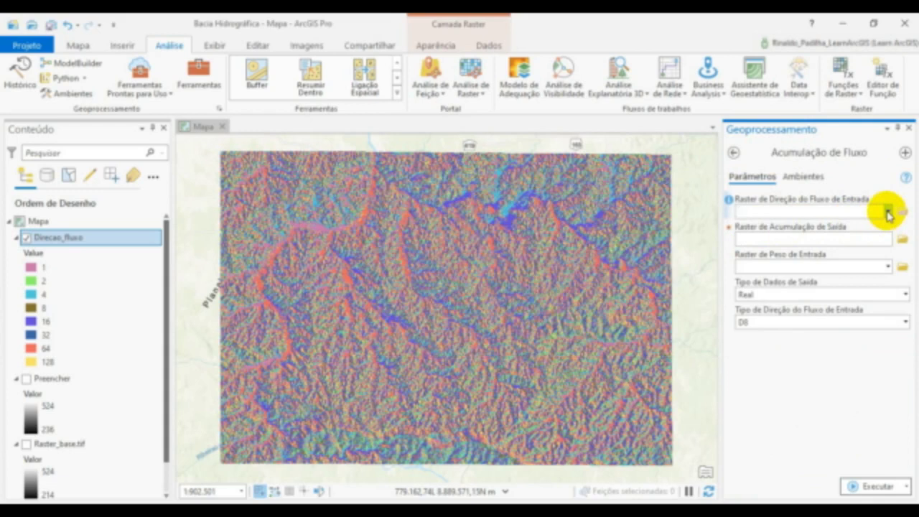
left_click(887, 212)
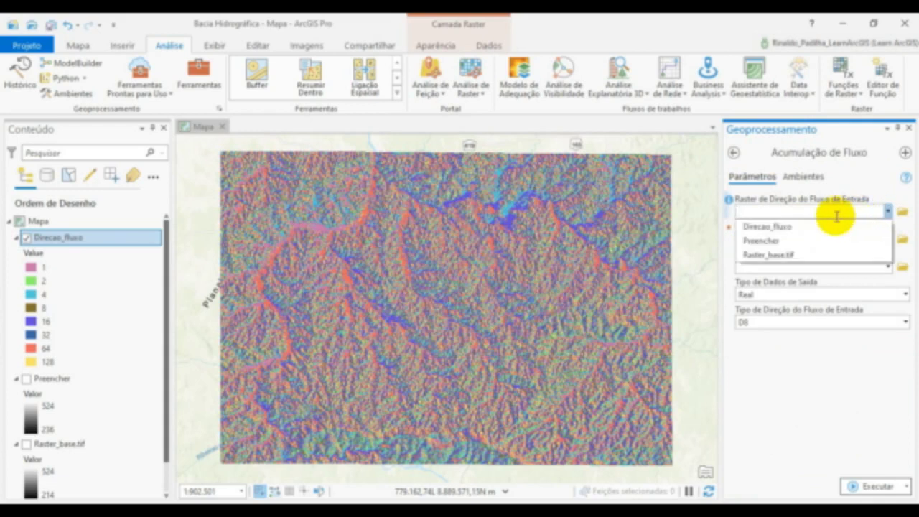
left_click(792, 227)
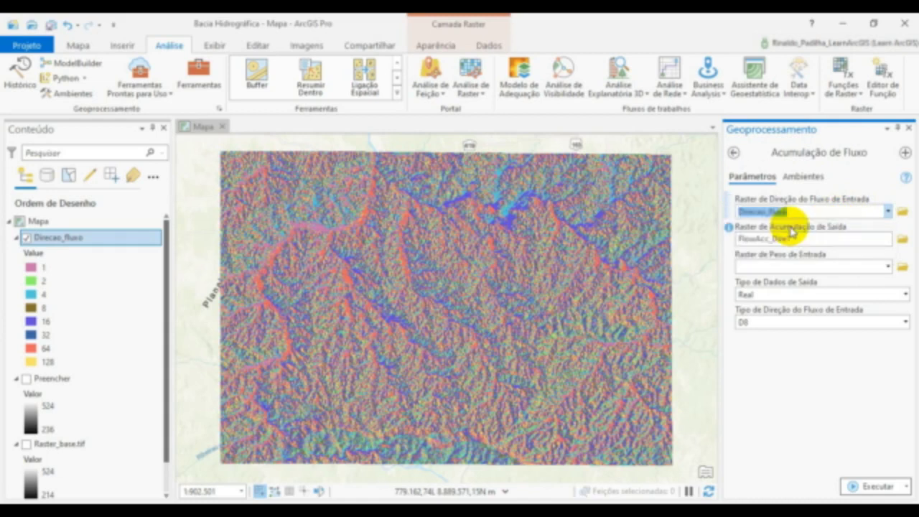
left_click(903, 242)
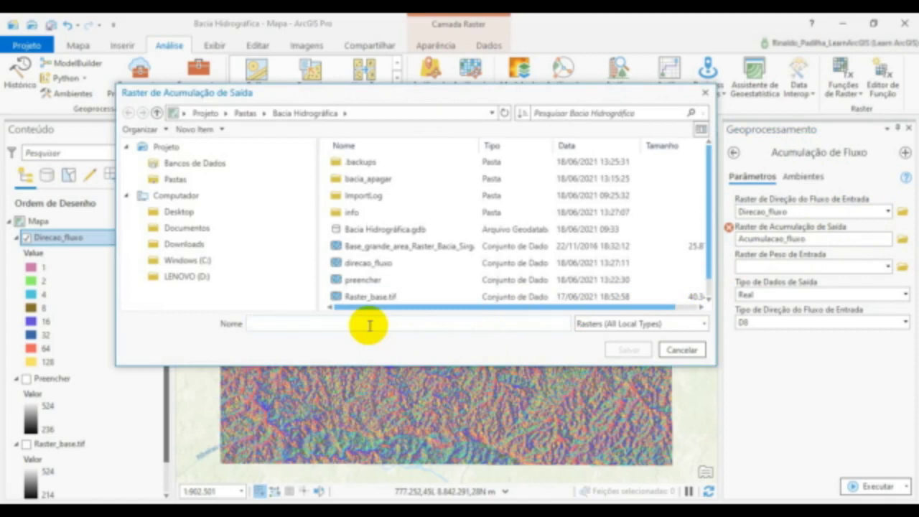
type("Acumula_fluxo")
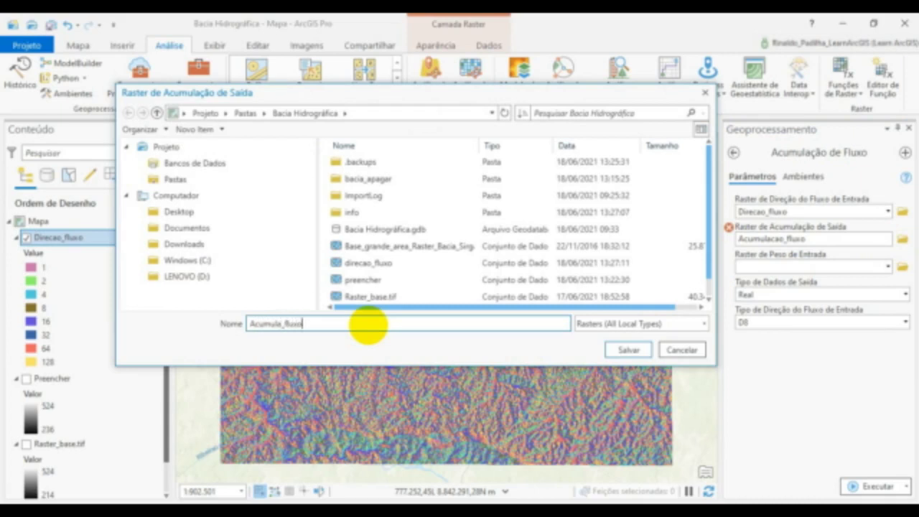
left_click(617, 351)
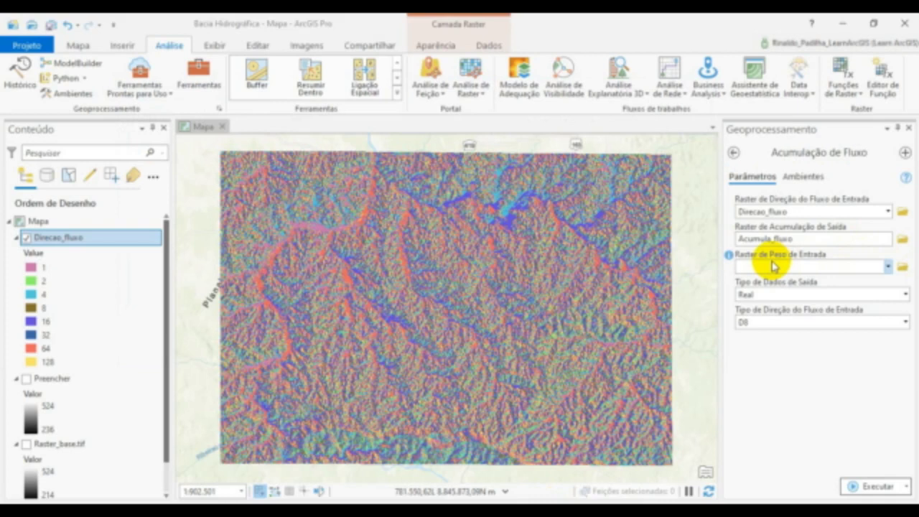
- Run Acumulação de Fluxo with the output data type Inteiro, and hide the Direcao_fluxo layer
left_click(904, 295)
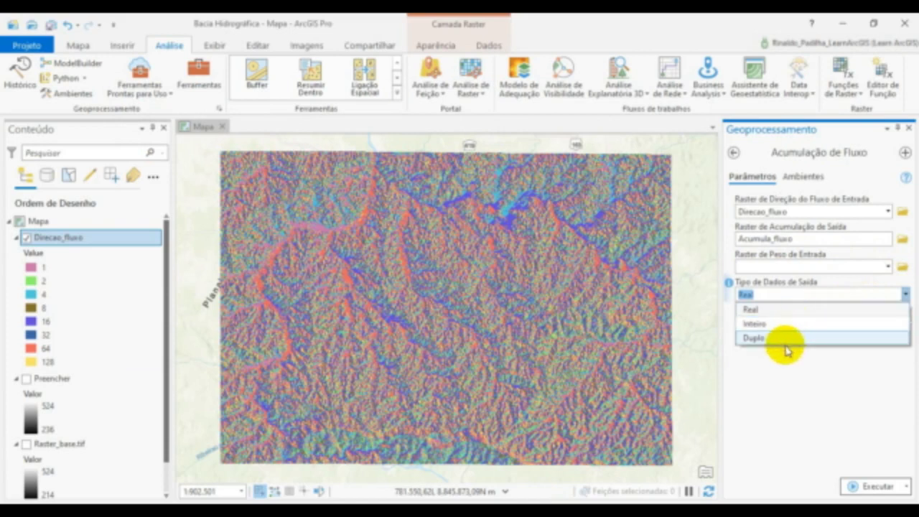
left_click(779, 323)
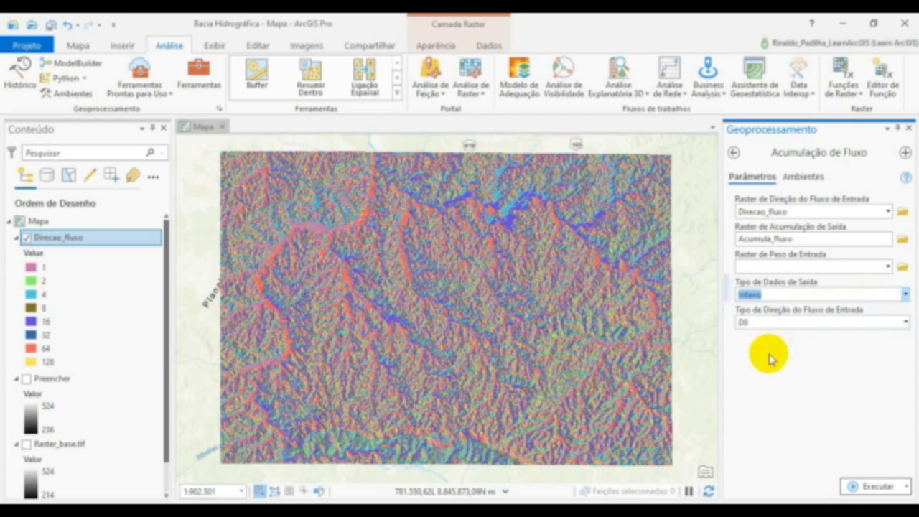
left_click(771, 359)
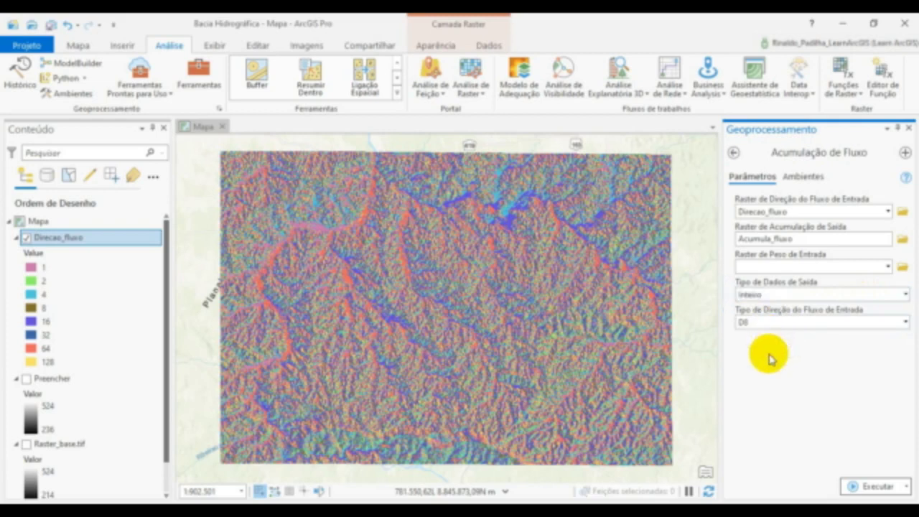
left_click(877, 488)
mouse_move(872, 488)
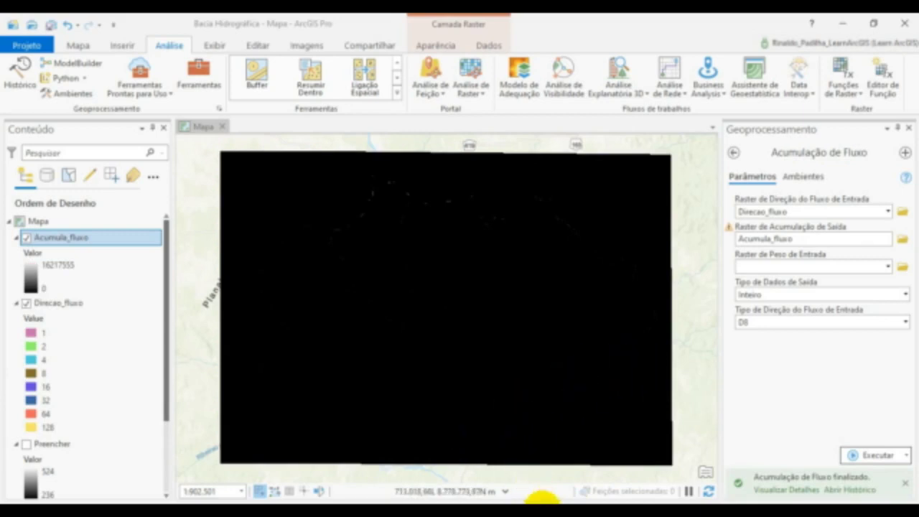
left_click(26, 303)
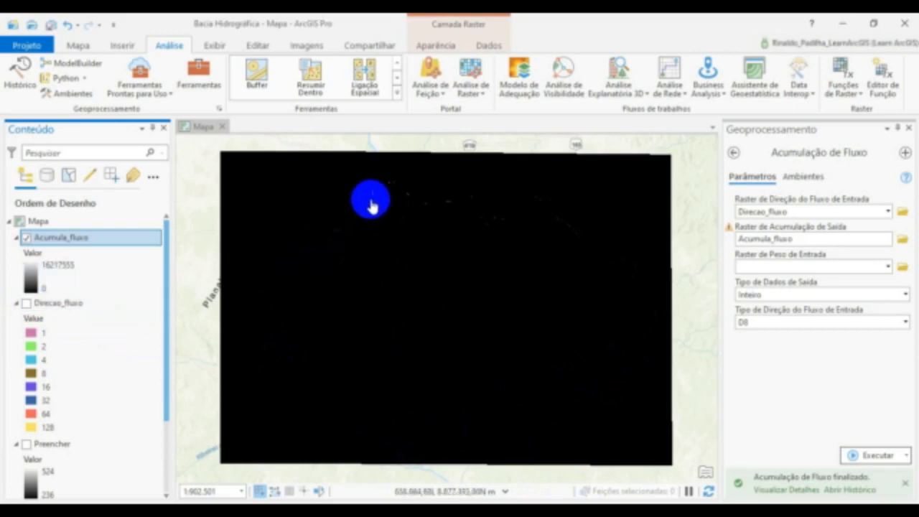
- Examine the drainage lines of the Acumula_fluxo raster up close, following the main channels and their junction near the raster's northern edge
scroll(370, 203, "up", 3)
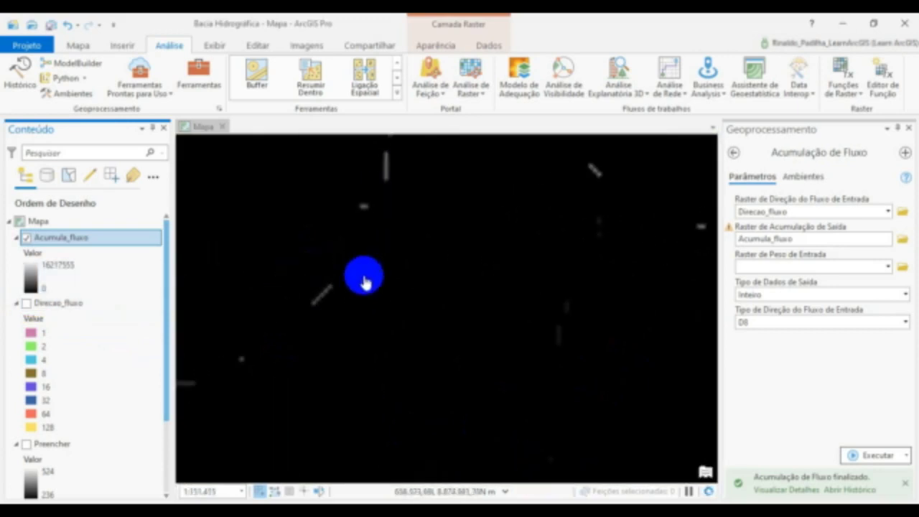
scroll(373, 264, "up", 2)
left_click_drag(372, 265, 578, 236)
left_click_drag(390, 372, 431, 286)
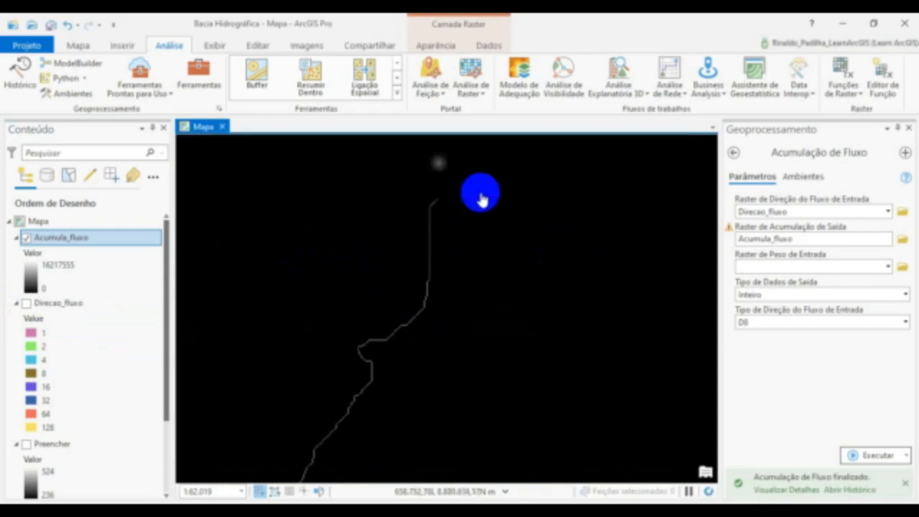
left_click_drag(488, 198, 296, 351)
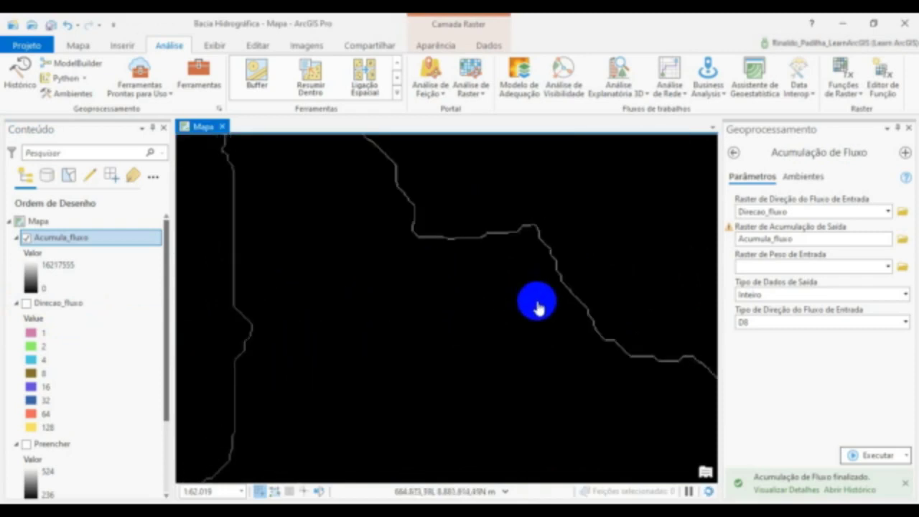
left_click_drag(404, 240, 472, 390)
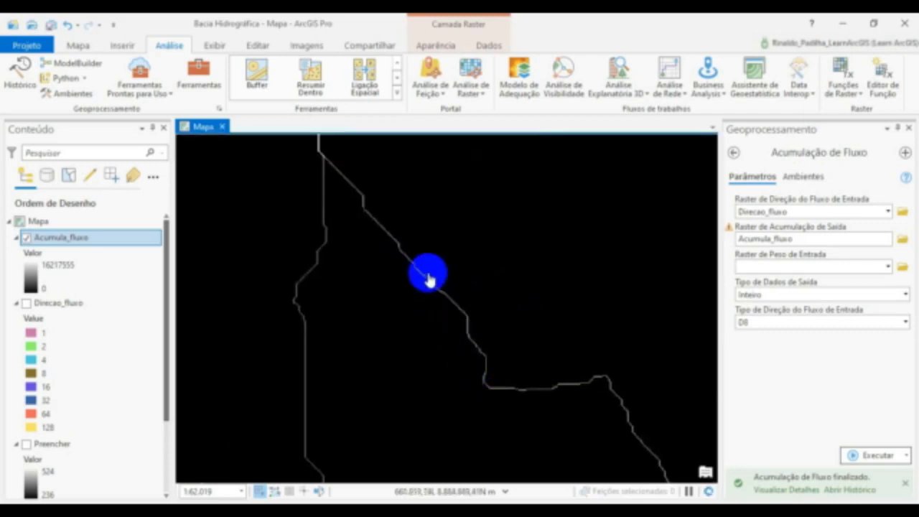
left_click_drag(460, 316, 529, 424)
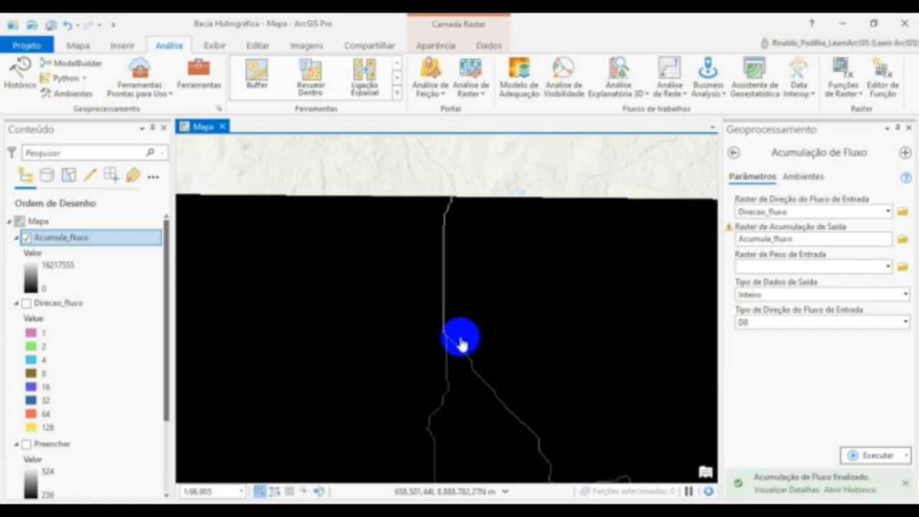
scroll(431, 287, "down", 3)
scroll(421, 353, "up", 3)
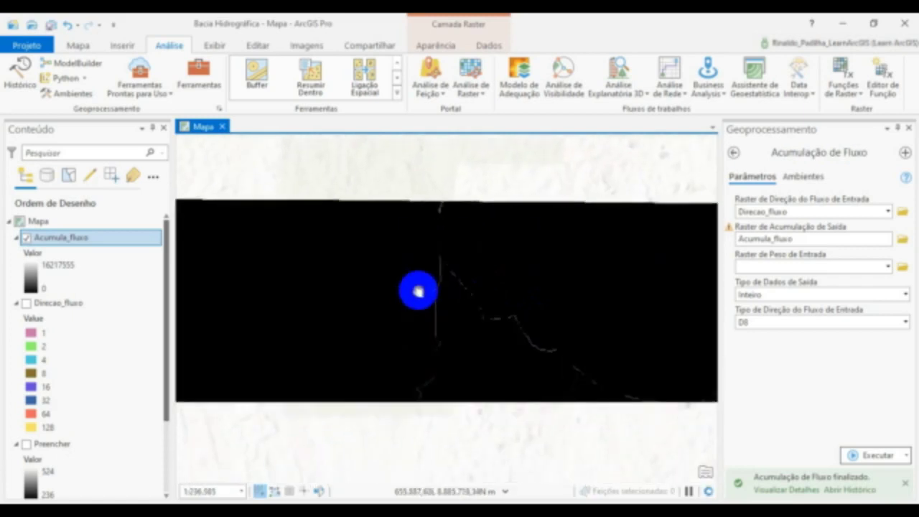
left_click_drag(426, 324, 433, 244)
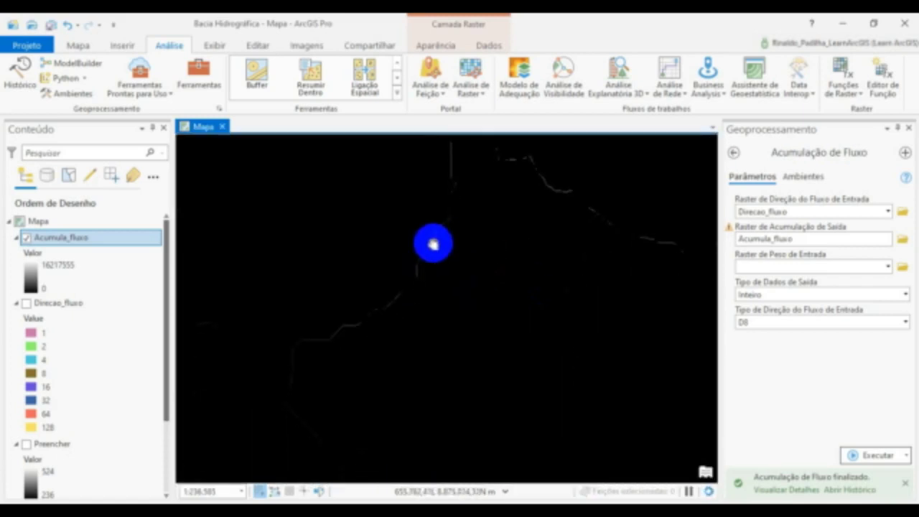
scroll(421, 257, "down", 4)
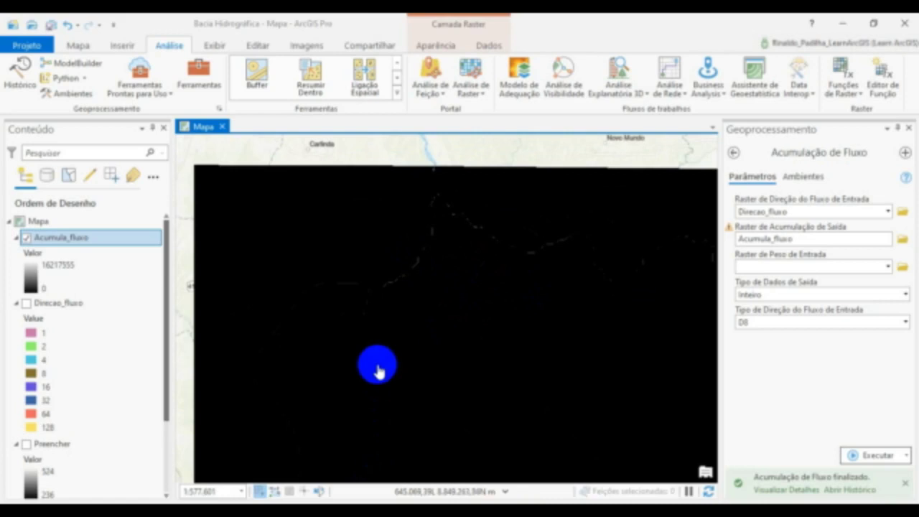
left_click_drag(378, 371, 402, 272)
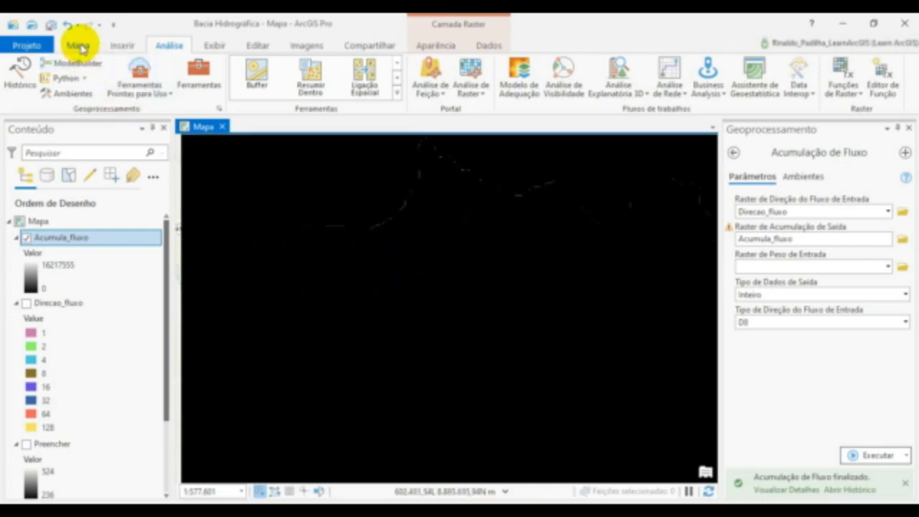
- Change the map's basemap to Imagem
left_click(79, 45)
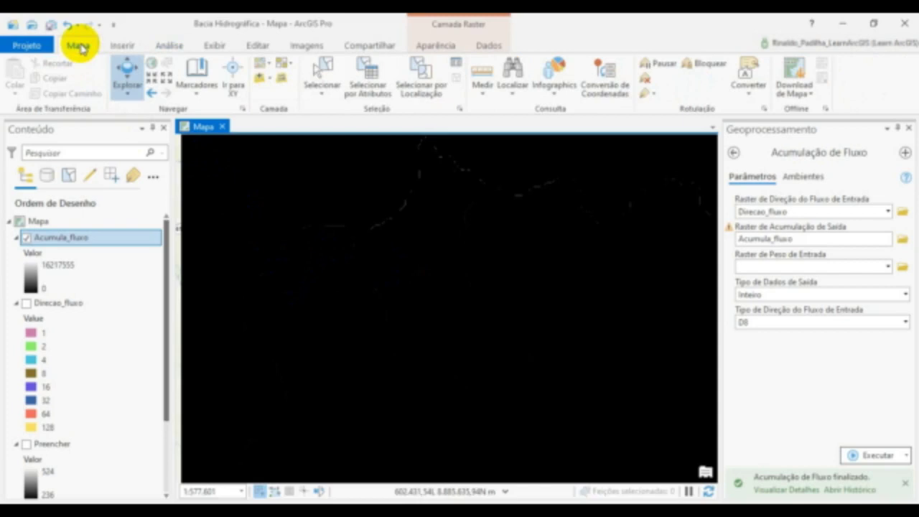
left_click(266, 66)
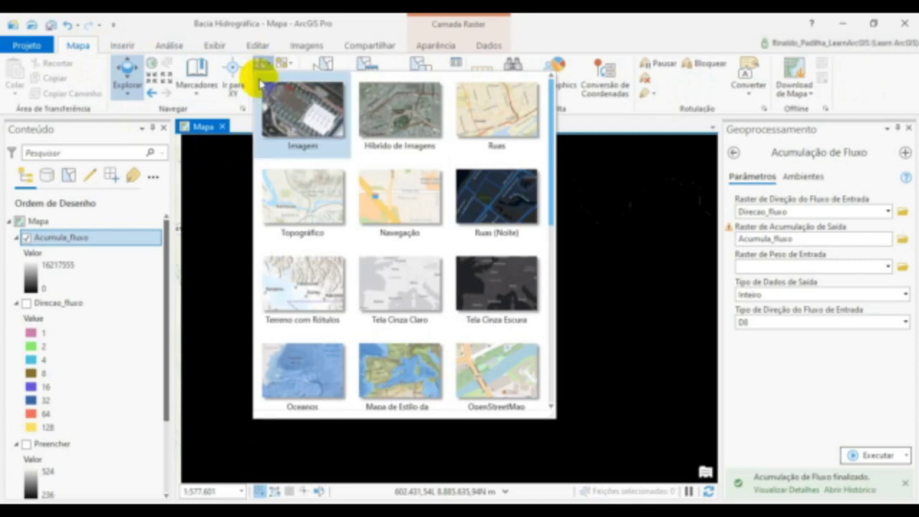
left_click(303, 123)
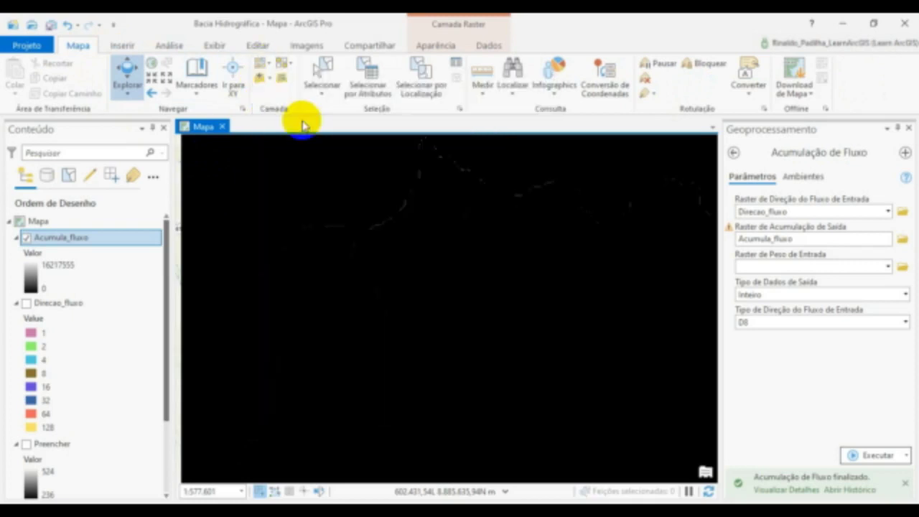
scroll(421, 389, "down", 2)
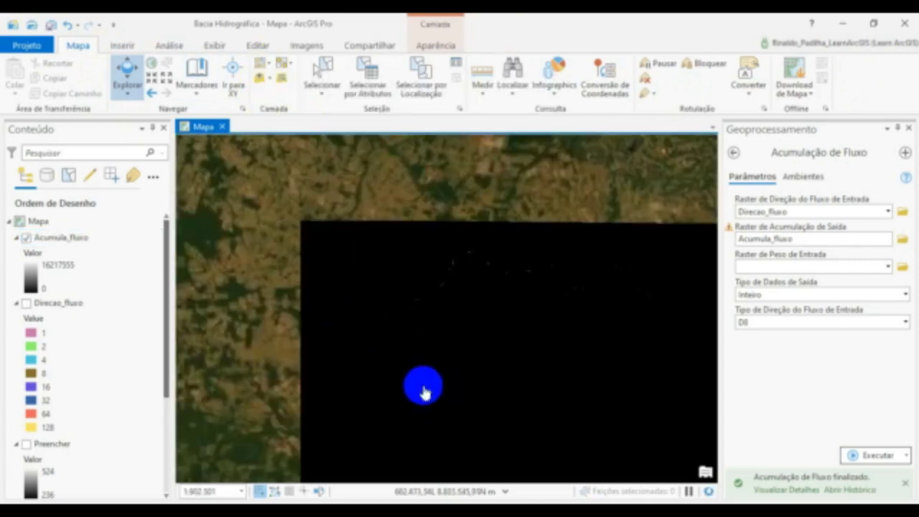
- Open the symbology of the Acumula_fluxo layer and set its primary symbology to Classificar
left_click_drag(263, 328, 236, 270)
scroll(292, 316, "down", 2)
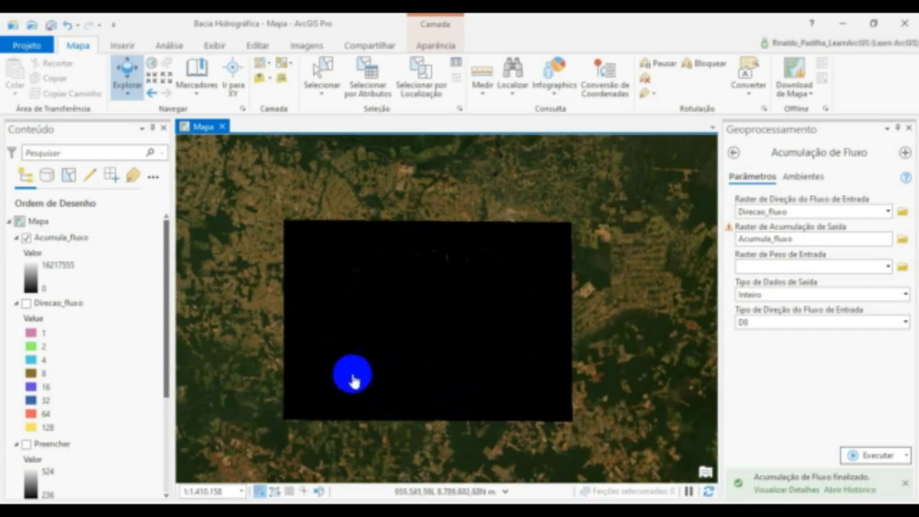
left_click(87, 242)
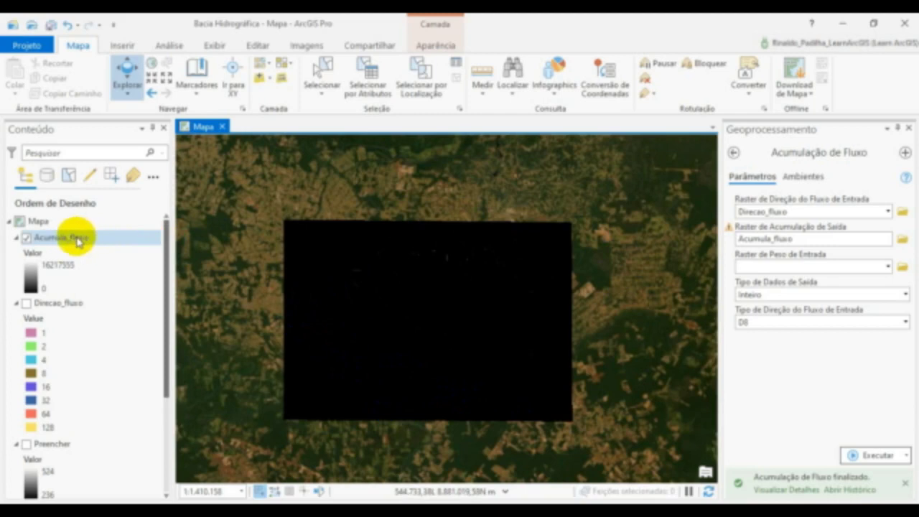
right_click(71, 241)
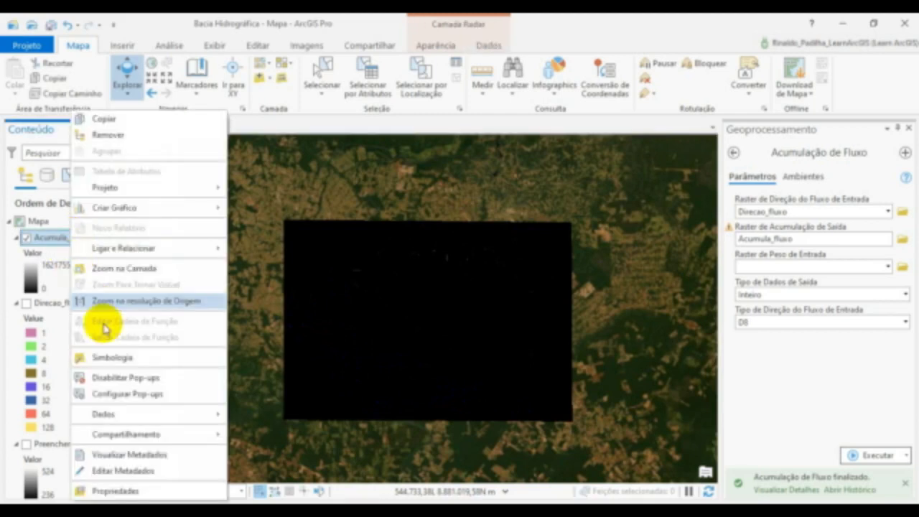
left_click(120, 361)
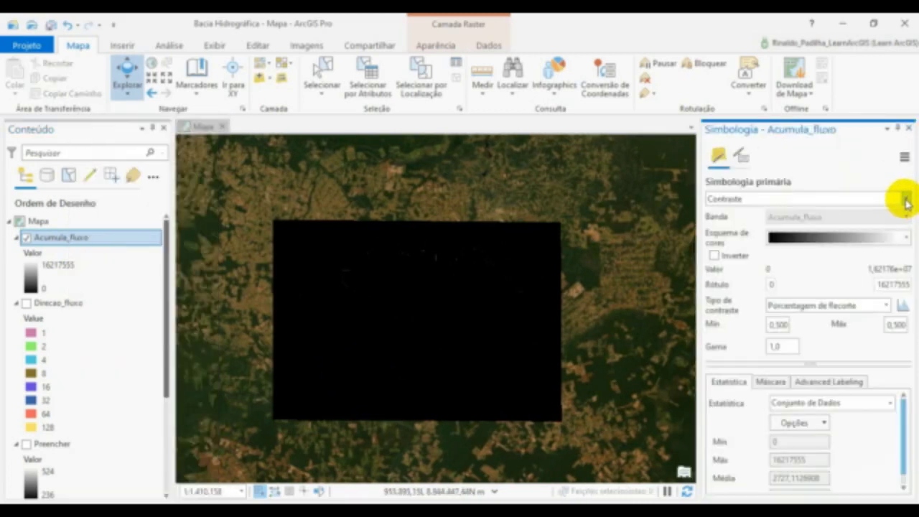
left_click(907, 201)
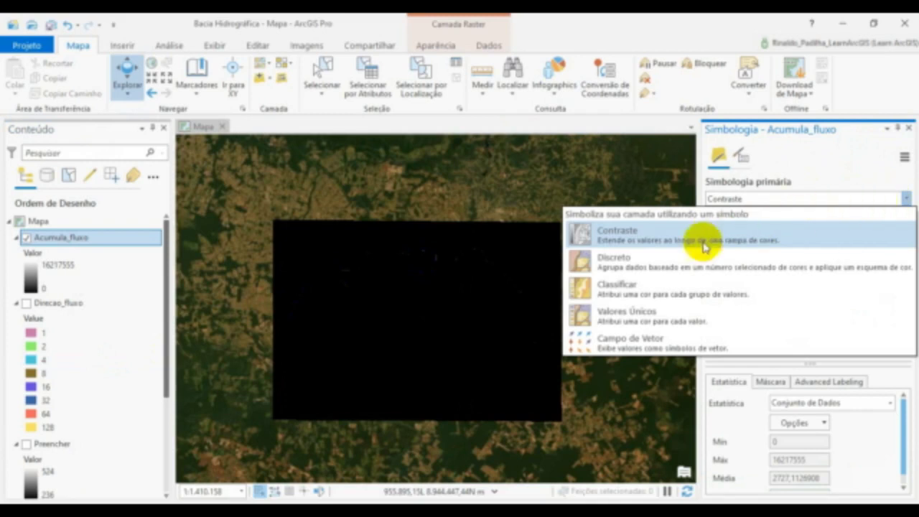
left_click(619, 292)
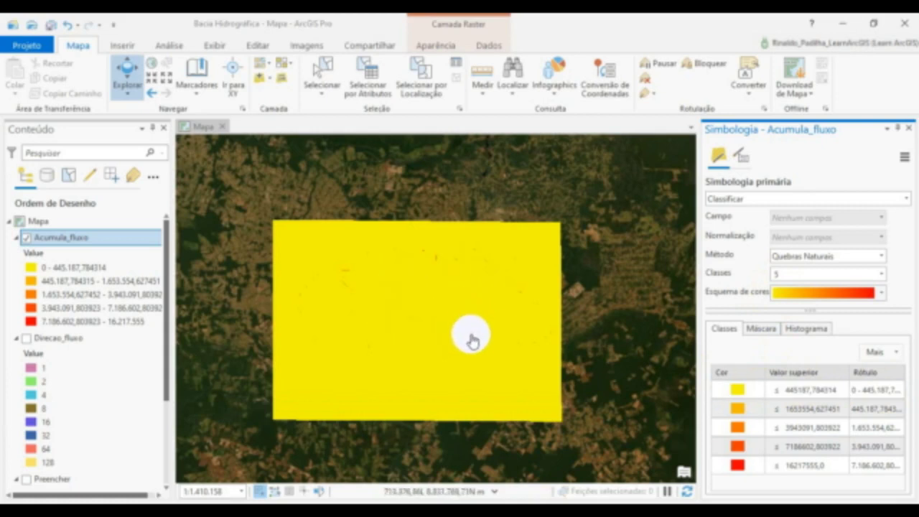
- Set the number of classes for the Acumula_fluxo symbology to 2
left_click(750, 466)
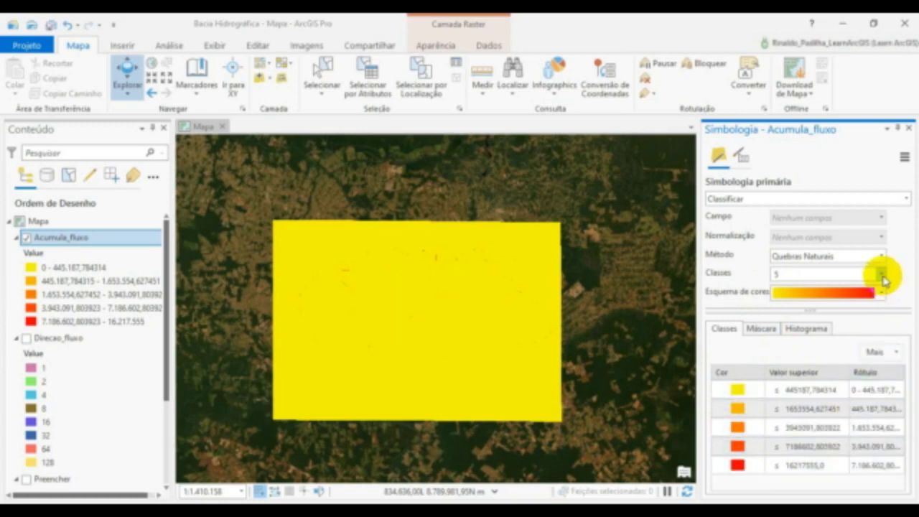
left_click(882, 278)
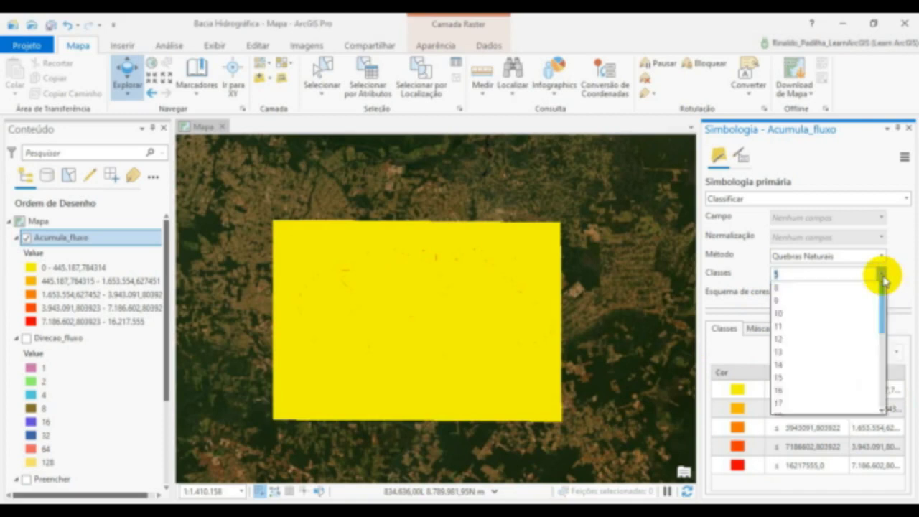
scroll(849, 310, "up", 1)
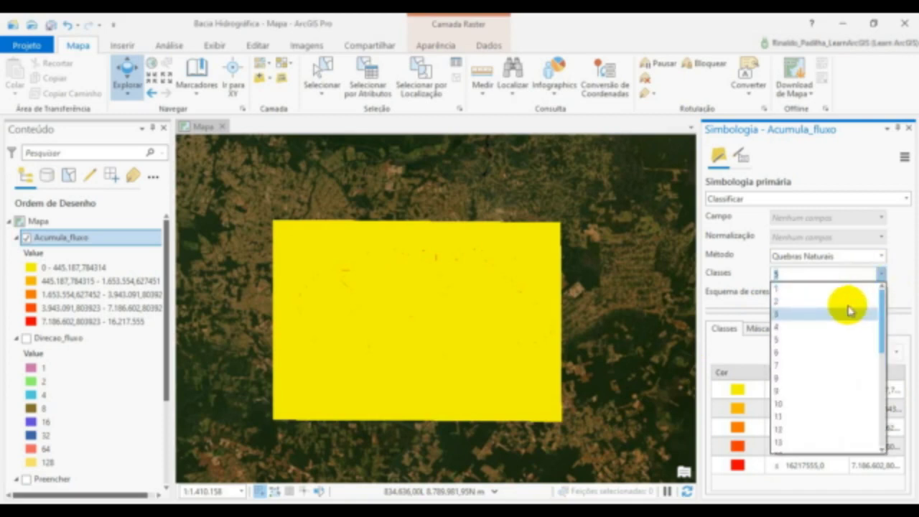
left_click(780, 306)
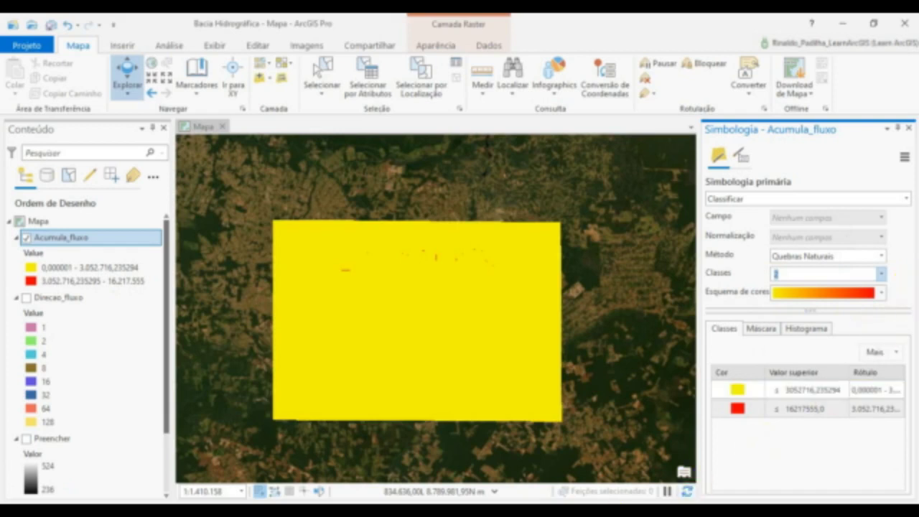
- Set the upper value of the first Acumula_fluxo class to 10000
left_click(800, 391)
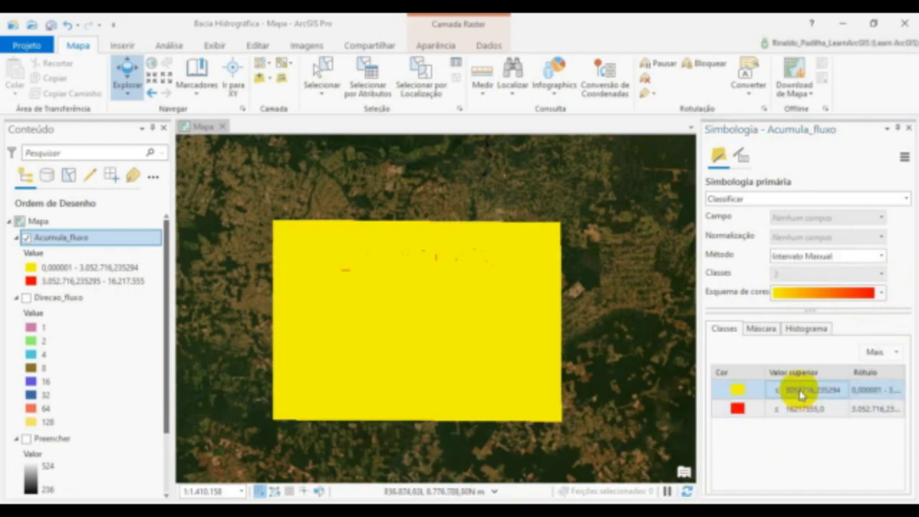
left_click(802, 391)
left_click(801, 391)
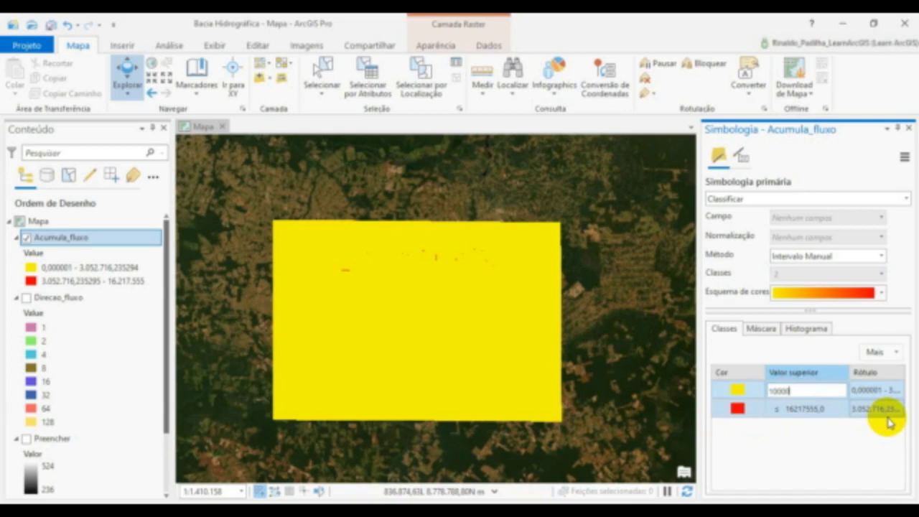
left_click(887, 422)
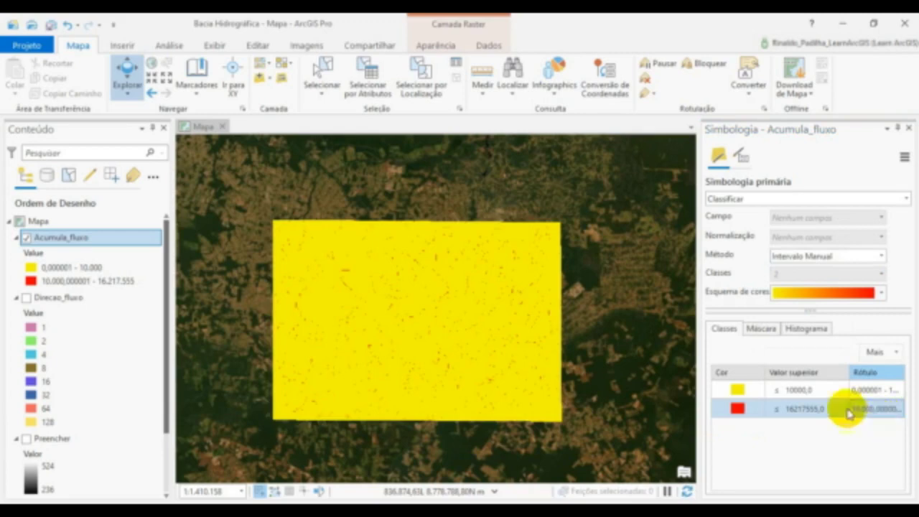
- Change the color of the upper Acumula_fluxo class from red to blue
scroll(298, 375, "up", 3)
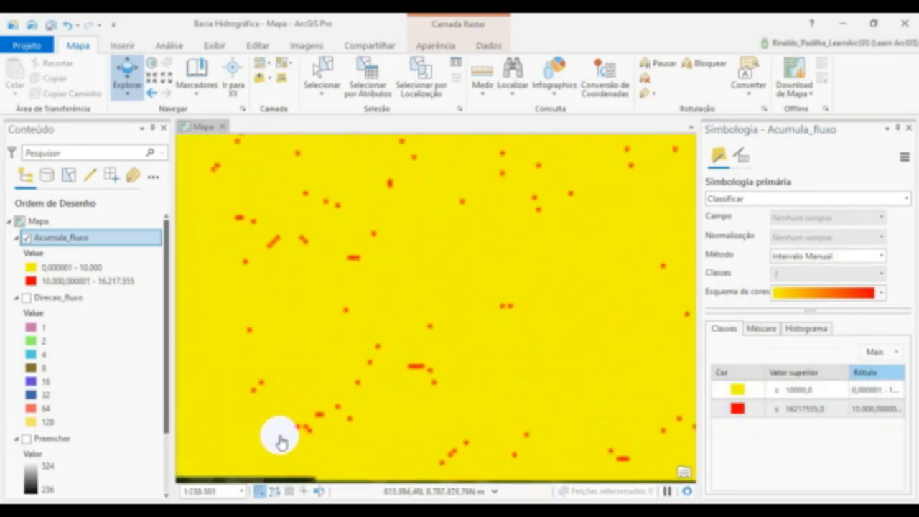
scroll(282, 433, "up", 3)
left_click_drag(283, 431, 358, 316)
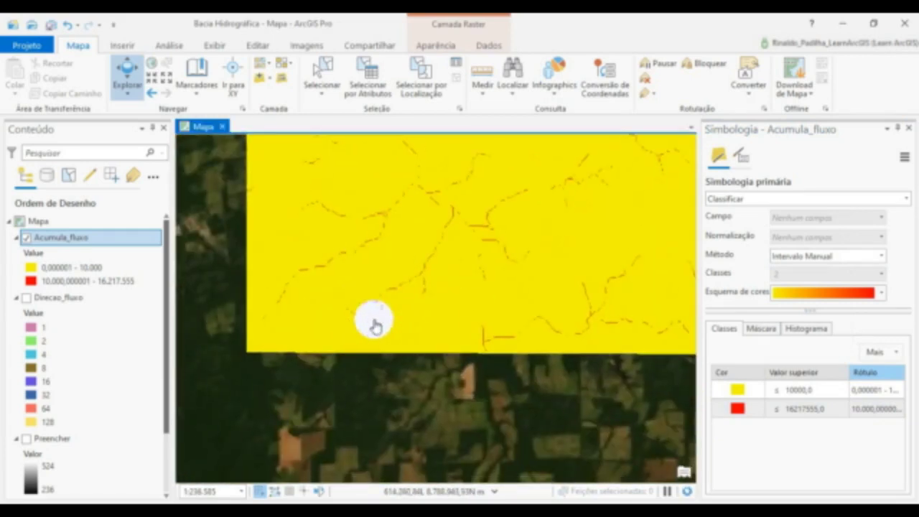
left_click_drag(552, 280, 233, 339)
left_click_drag(500, 285, 230, 323)
left_click_drag(490, 352, 254, 371)
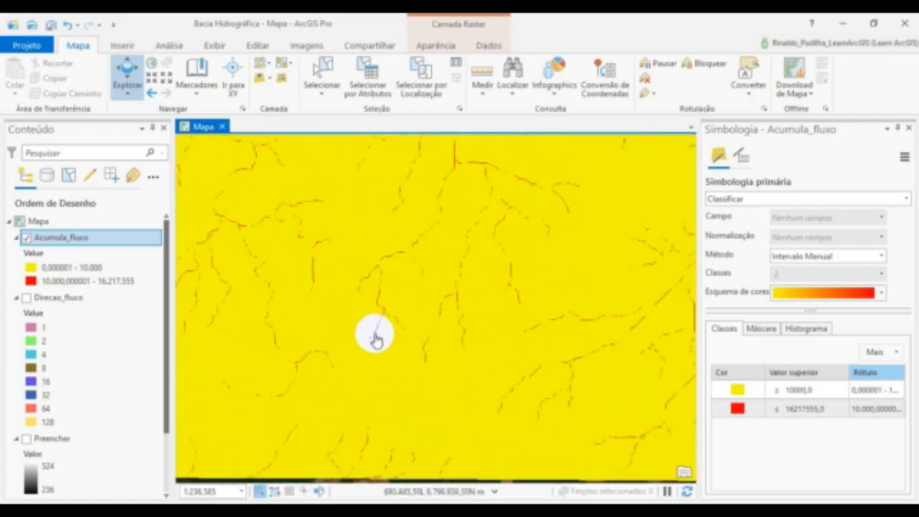
right_click(66, 285)
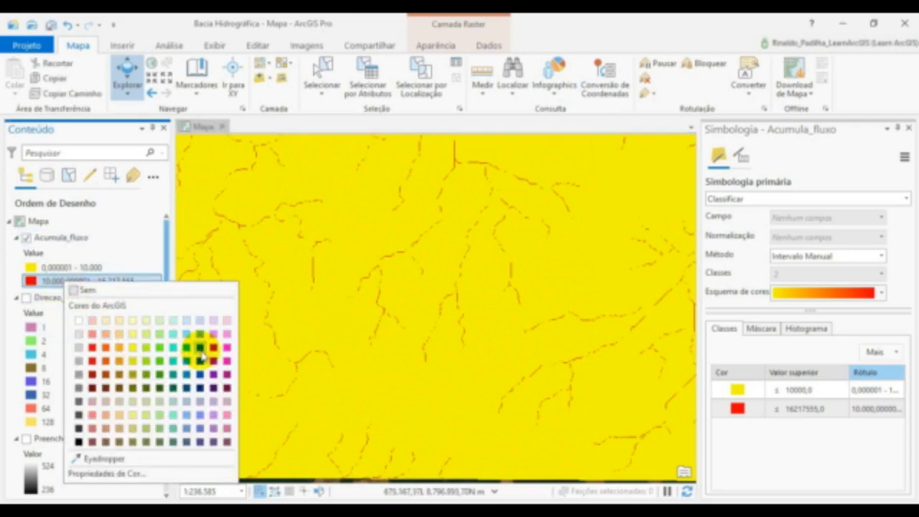
left_click(202, 366)
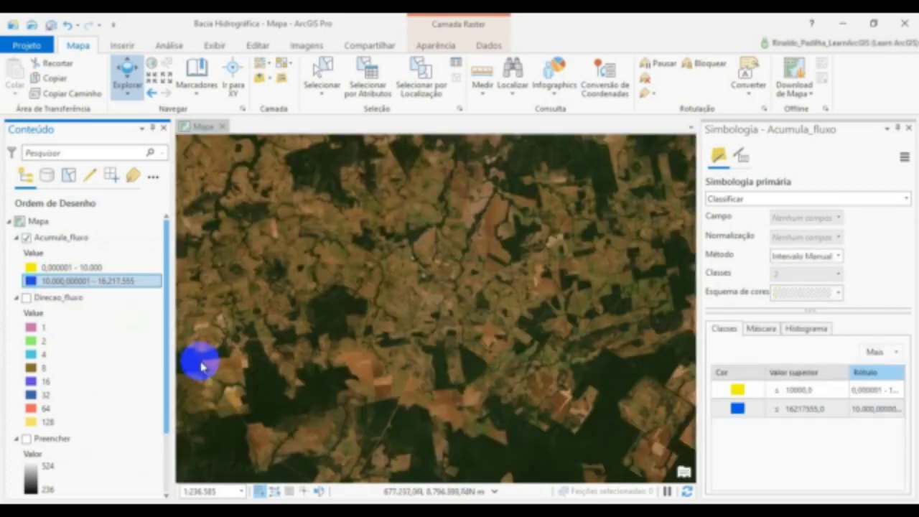
- Remove the fill color of the lower Acumula_fluxo class by choosing Sem cor
left_click(33, 267)
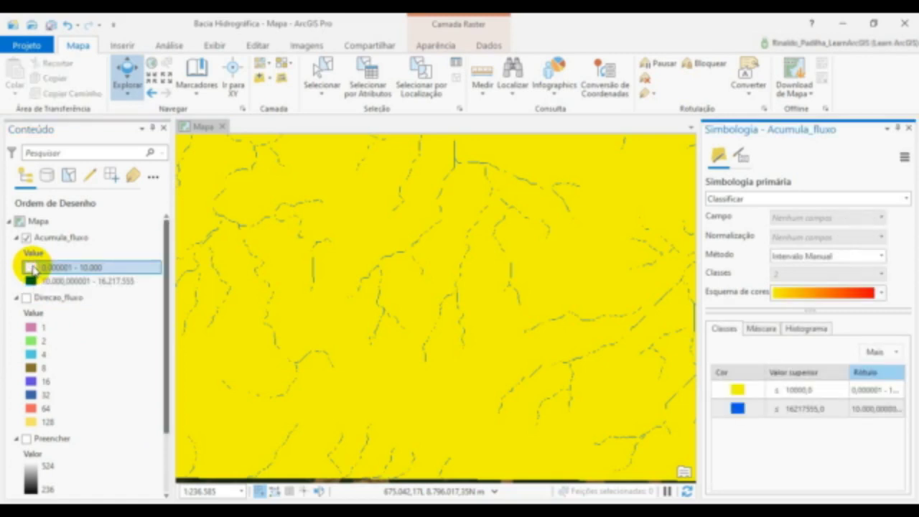
left_click(33, 268)
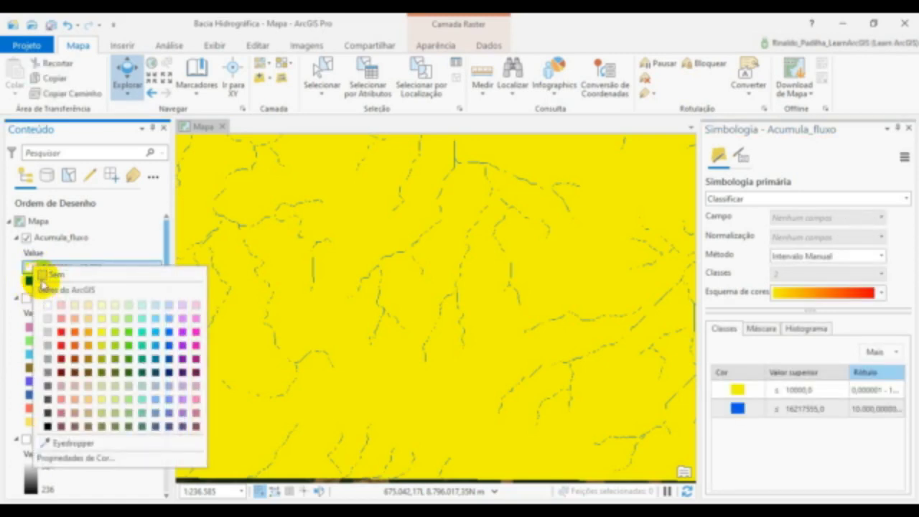
left_click(49, 279)
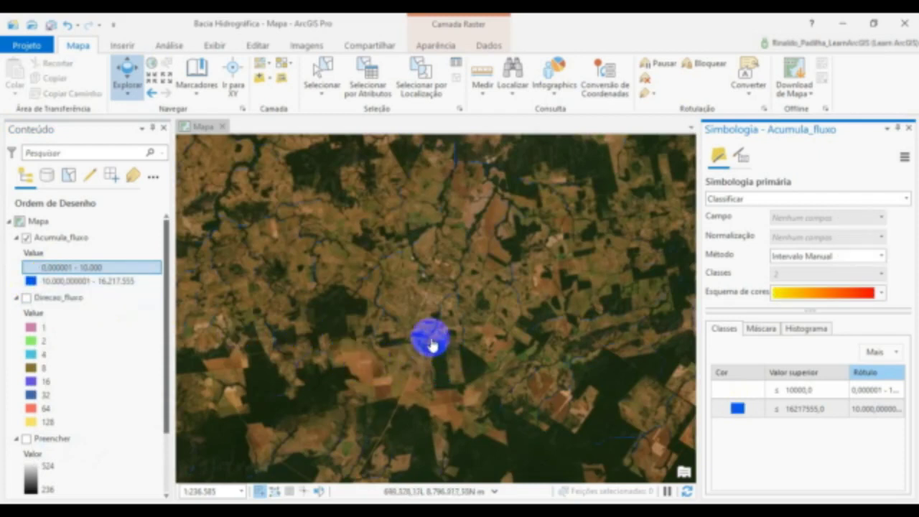
- Compare the blue drainage lines with the watercourses in the satellite imagery, checking up close where the channels begin among the farm fields
left_click_drag(490, 358, 500, 385)
left_click_drag(381, 309, 433, 349)
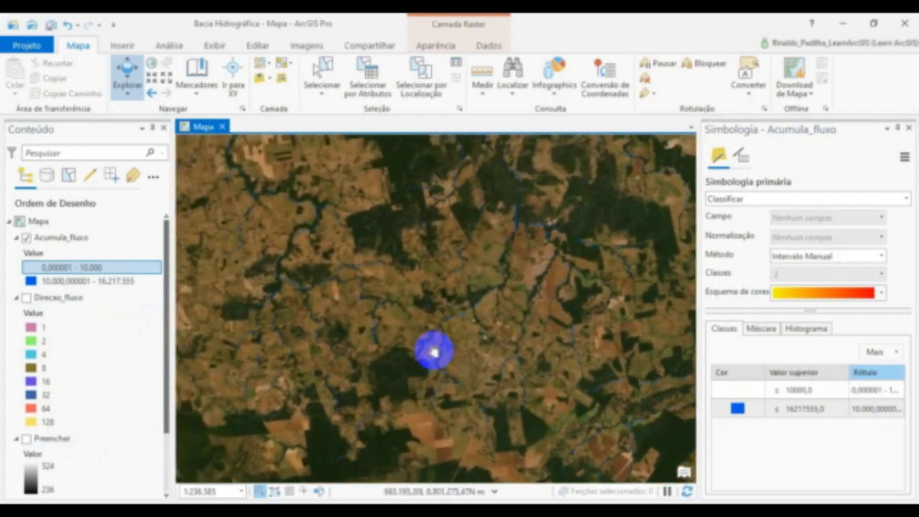
left_click_drag(335, 282, 338, 292)
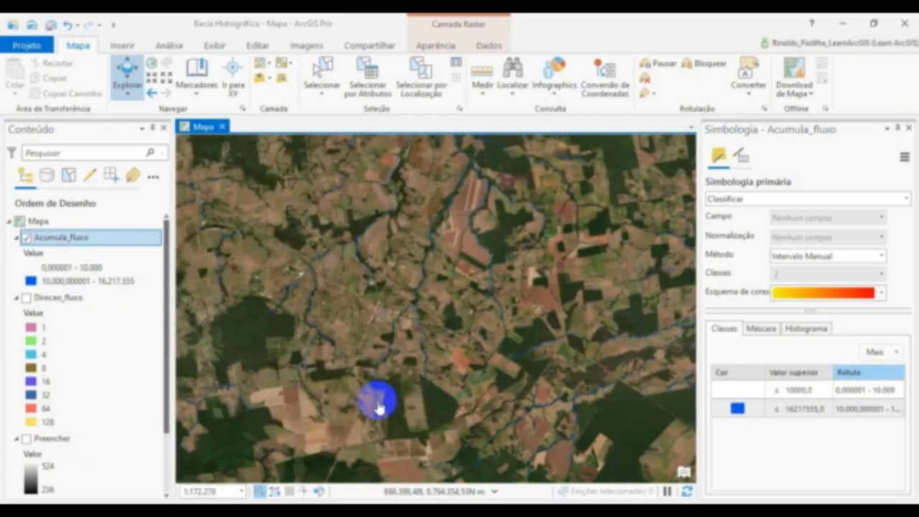
scroll(378, 406, "up", 2)
scroll(400, 387, "up", 1)
left_click_drag(526, 314, 320, 423)
left_click_drag(538, 313, 326, 454)
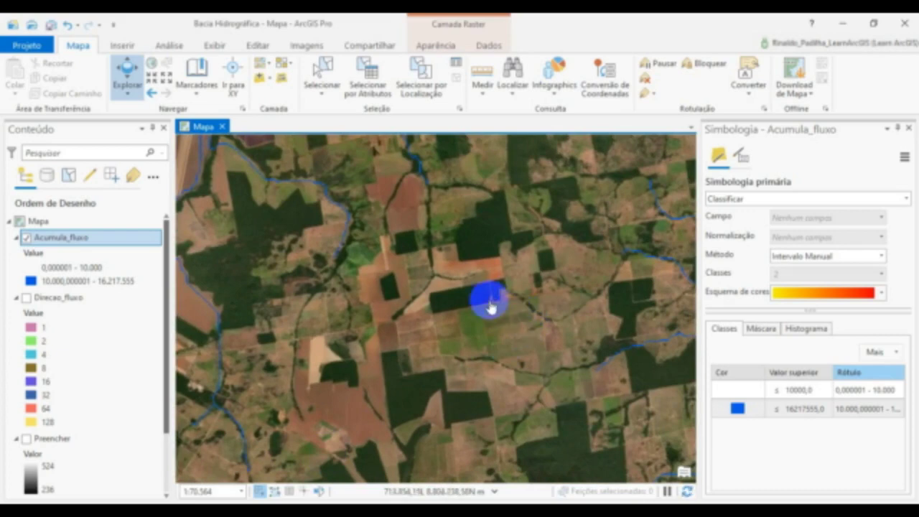
left_click_drag(485, 308, 550, 346)
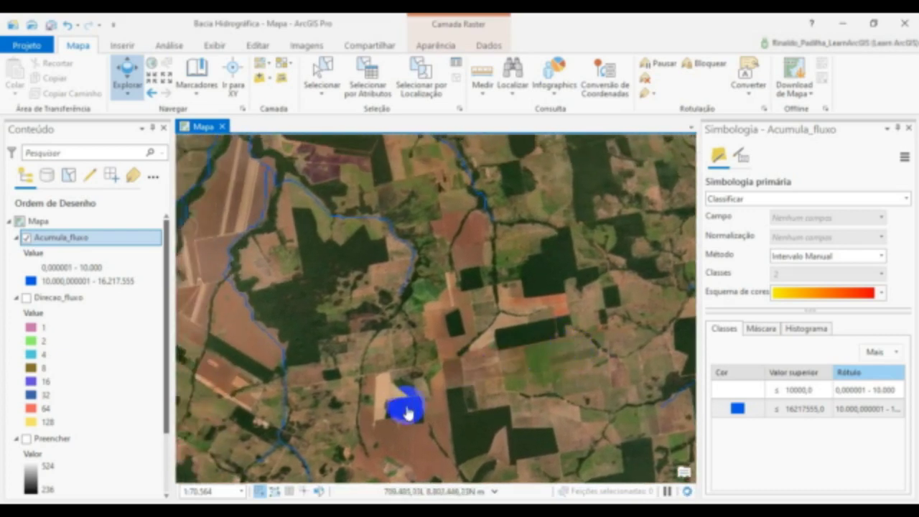
scroll(399, 406, "up", 2)
left_click_drag(435, 371, 425, 413)
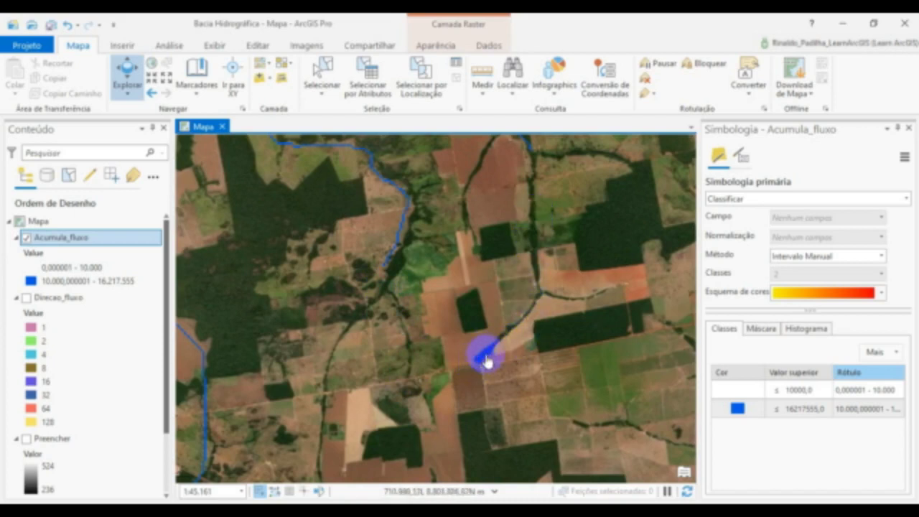
left_click_drag(421, 416, 426, 359)
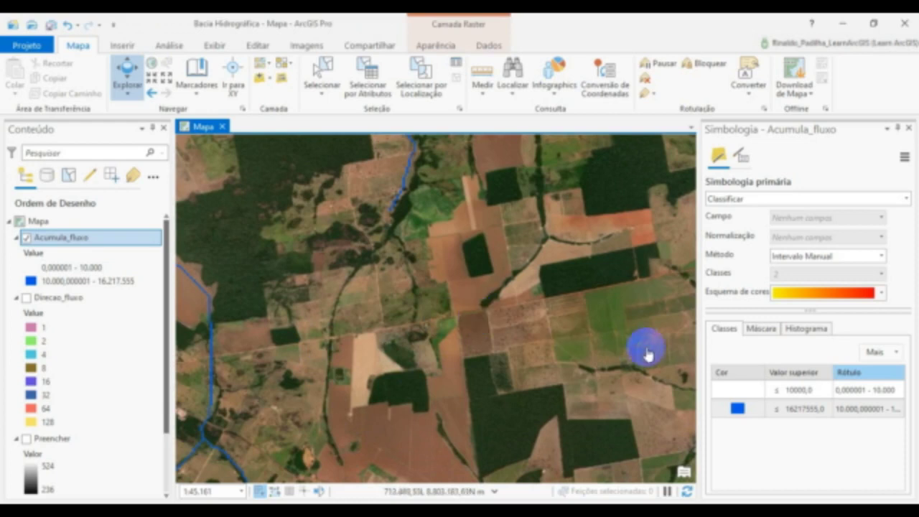
- Lower the upper value of the first Acumula_fluxo class to 5000
left_click(777, 390)
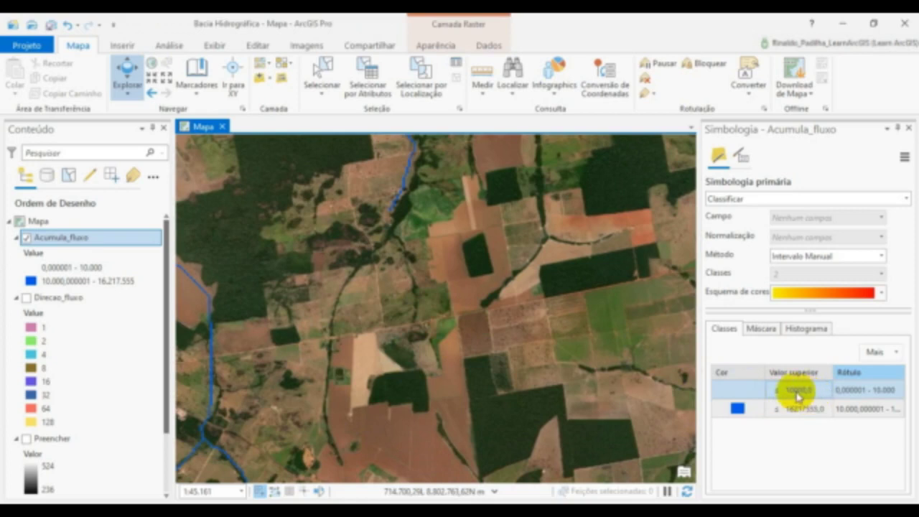
left_click(795, 391)
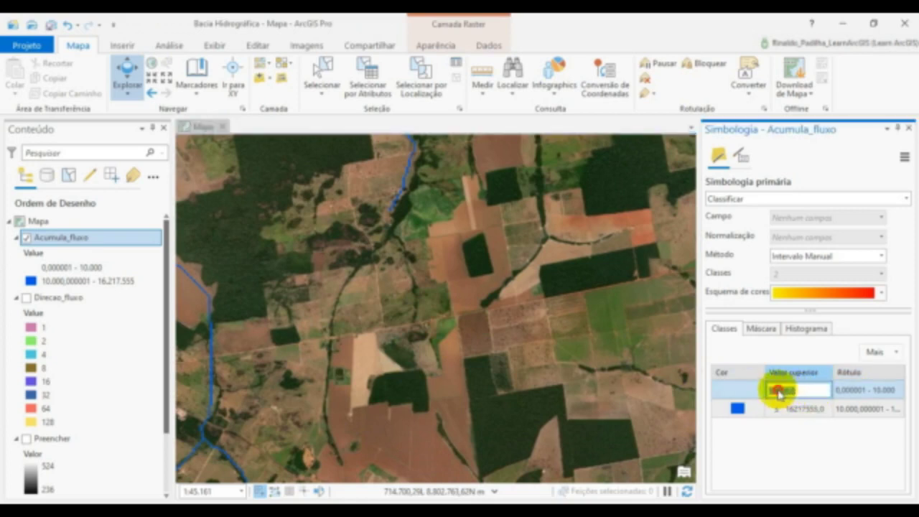
left_click(854, 389)
key("BackSpace")
key("BackSpace")
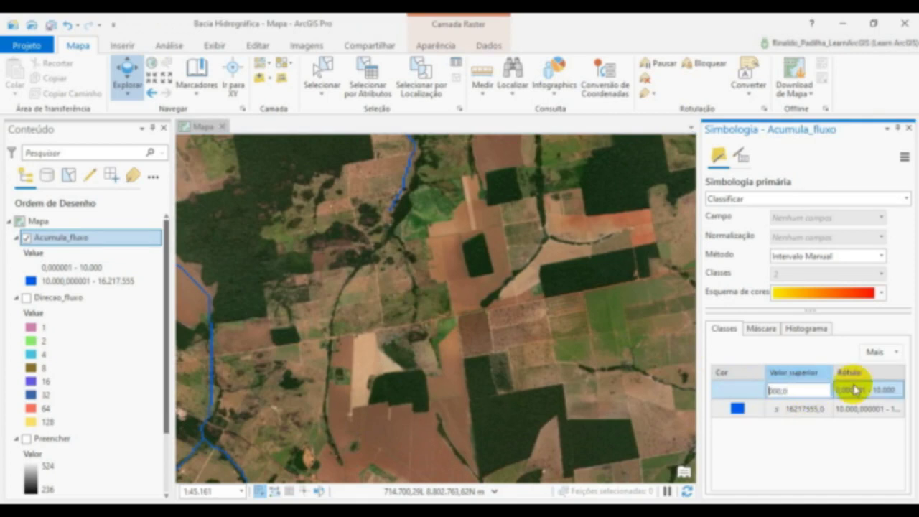
type("5")
left_click(854, 390)
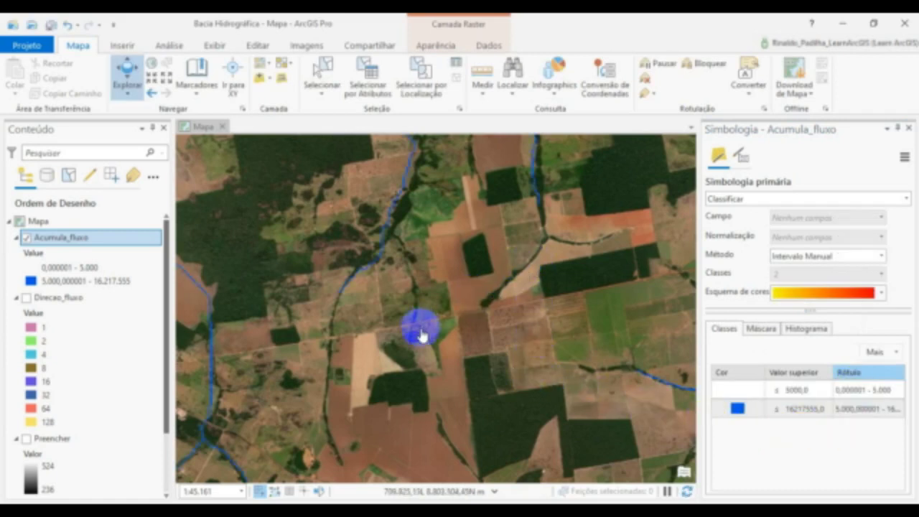
- Check the drainage lines against the imagery and set the upper value of the first Acumula_fluxo class to 1000
left_click_drag(437, 364, 465, 343)
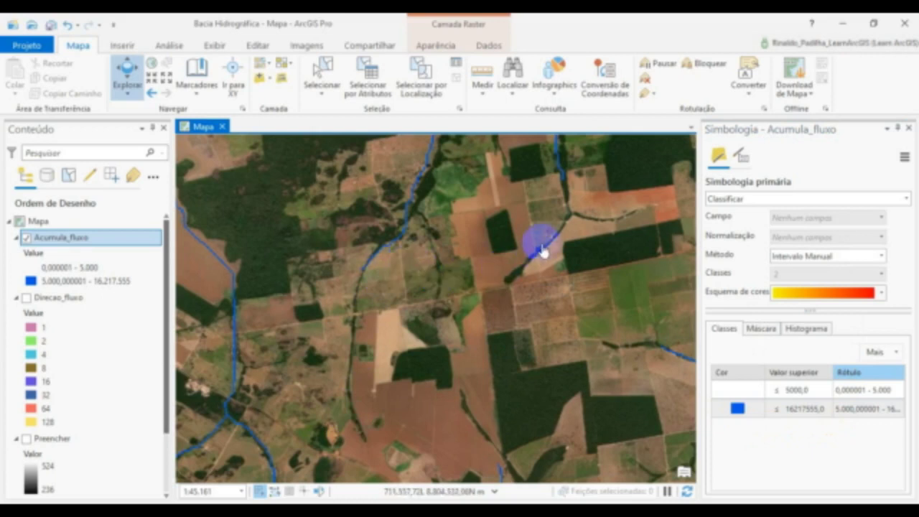
left_click(777, 412)
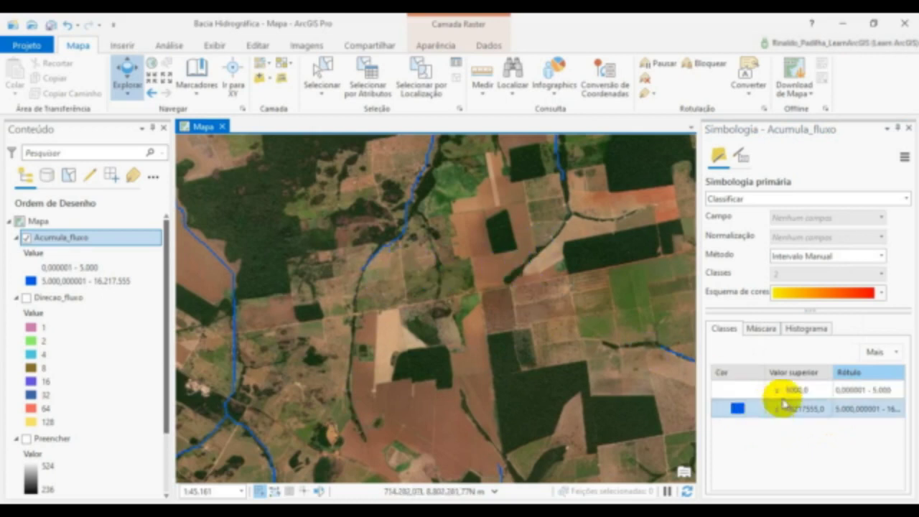
left_click(794, 391)
left_click(794, 391)
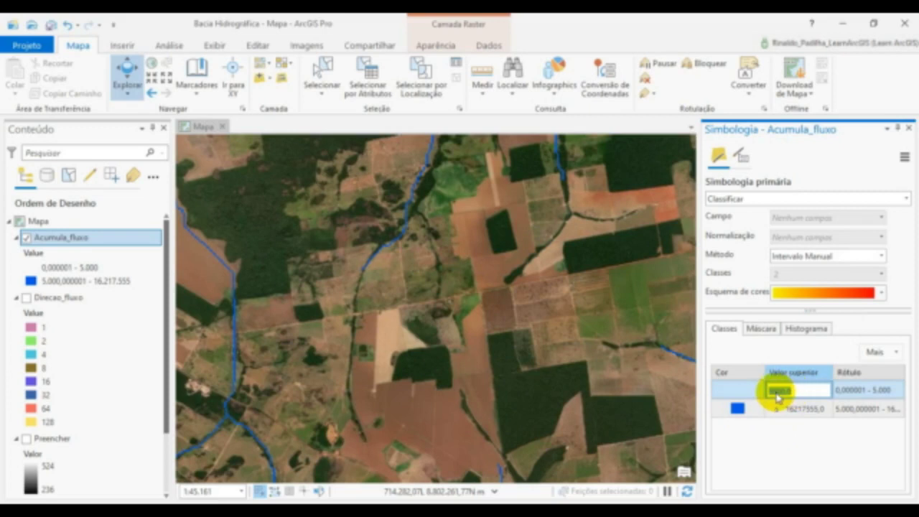
key("BackSpace")
type("1")
left_click(839, 386)
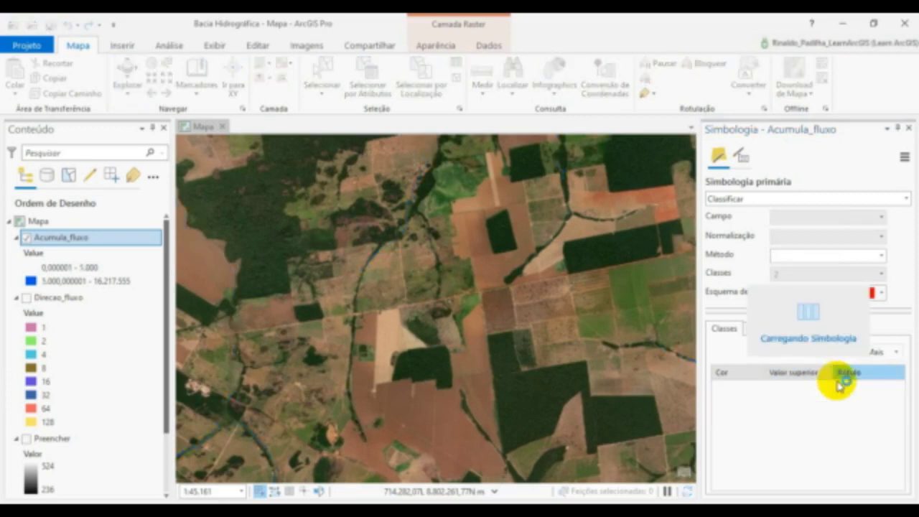
- Open the Calculadora Raster tool from Álgebra de Mapas in the Spatial Analyst toolbox, collapsing the Hidrologia toolset
left_click(722, 363)
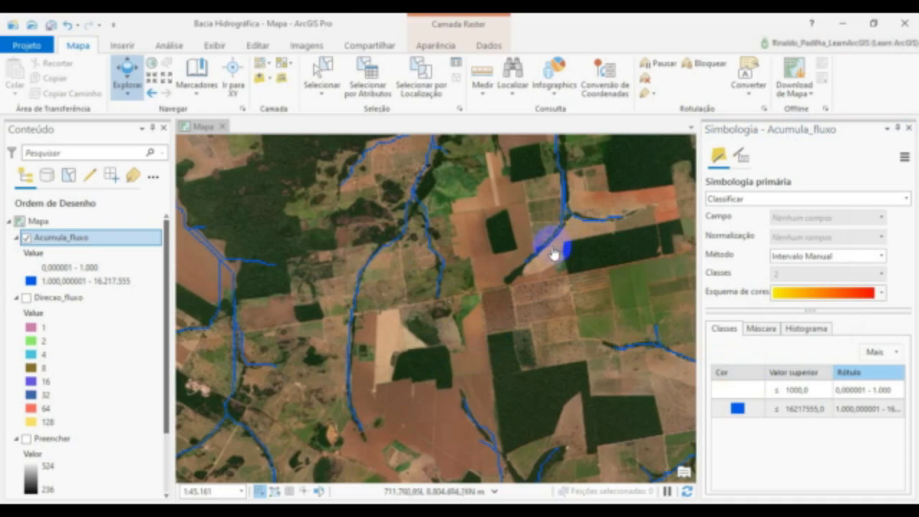
left_click(170, 49)
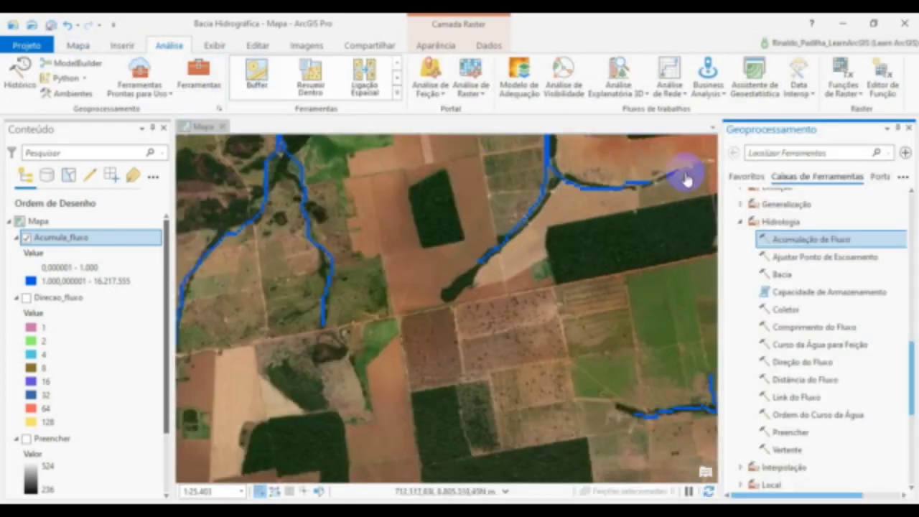
left_click(742, 224)
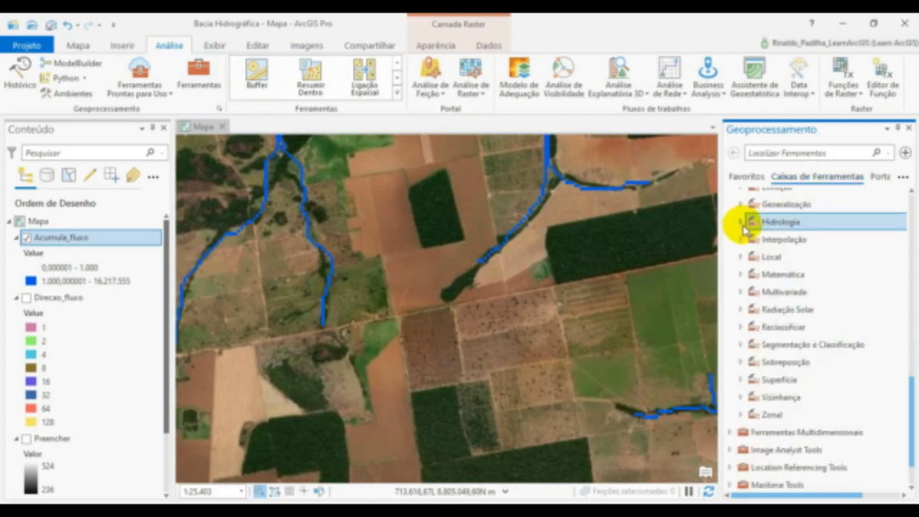
scroll(739, 230, "up", 2)
scroll(746, 231, "up", 5)
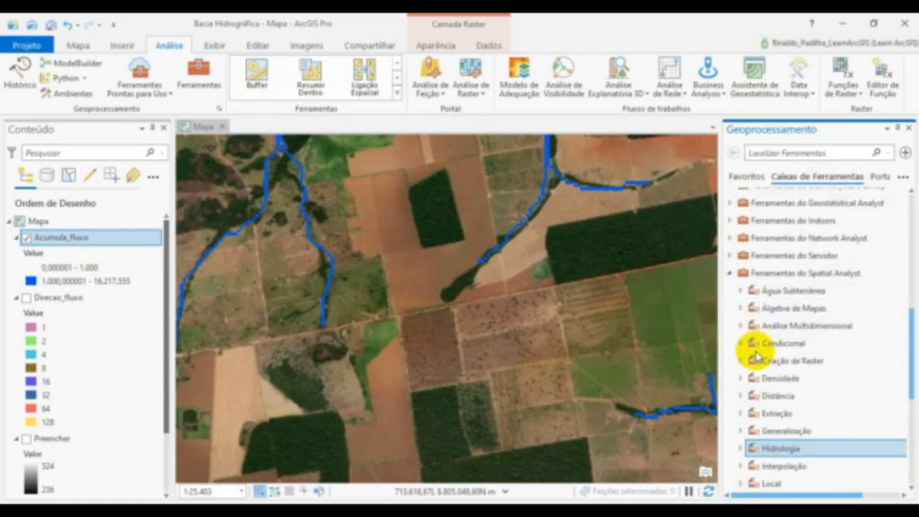
left_click(781, 313)
double_click(784, 309)
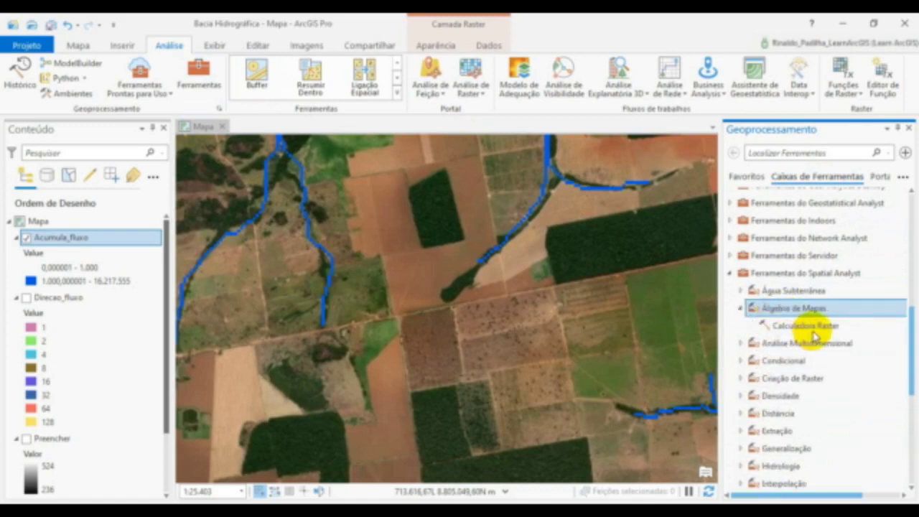
double_click(816, 327)
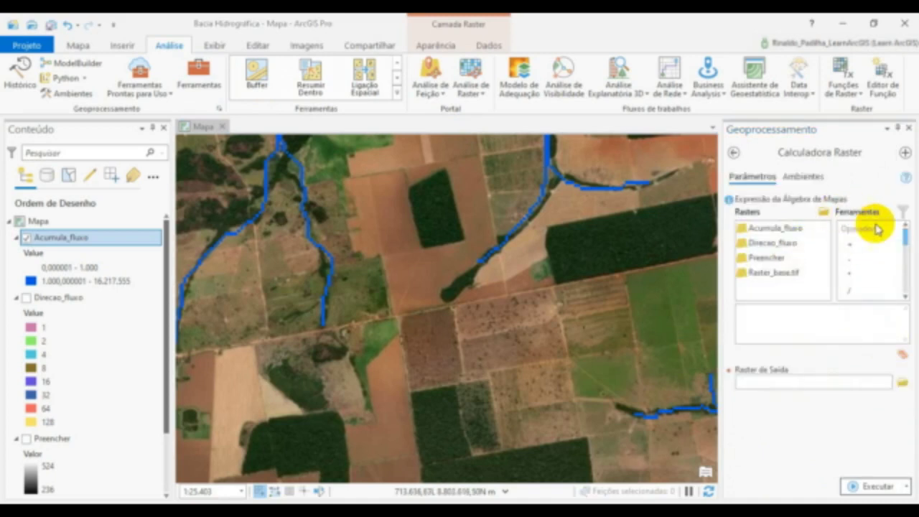
- Build the map algebra expression Con("Acumula_fluxo">1000,1) in Calculadora Raster
mouse_move(900, 237)
left_mouse_down()
mouse_move(905, 256)
mouse_move(898, 242)
left_mouse_up()
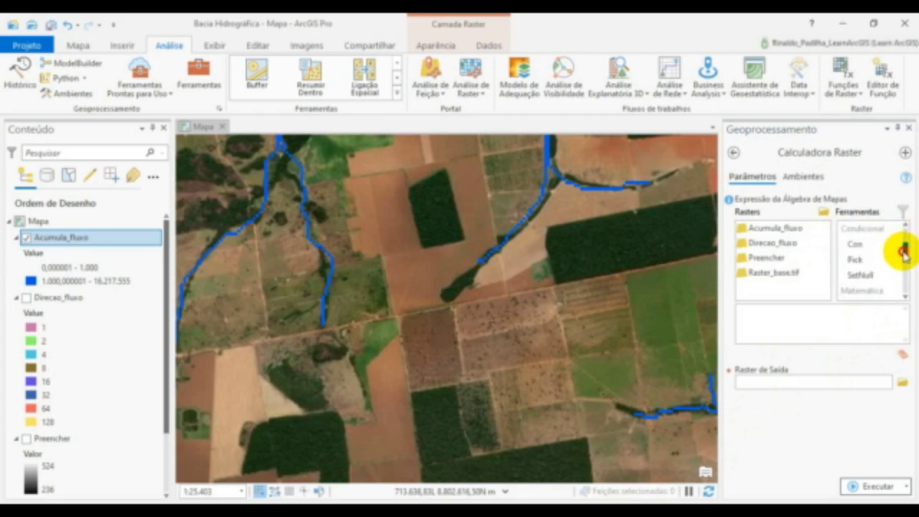
double_click(860, 244)
left_click(759, 313)
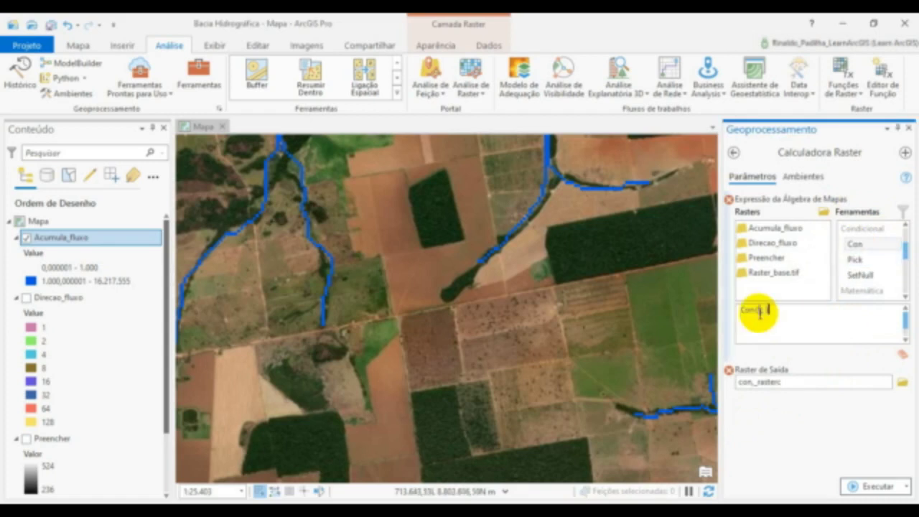
type(",")
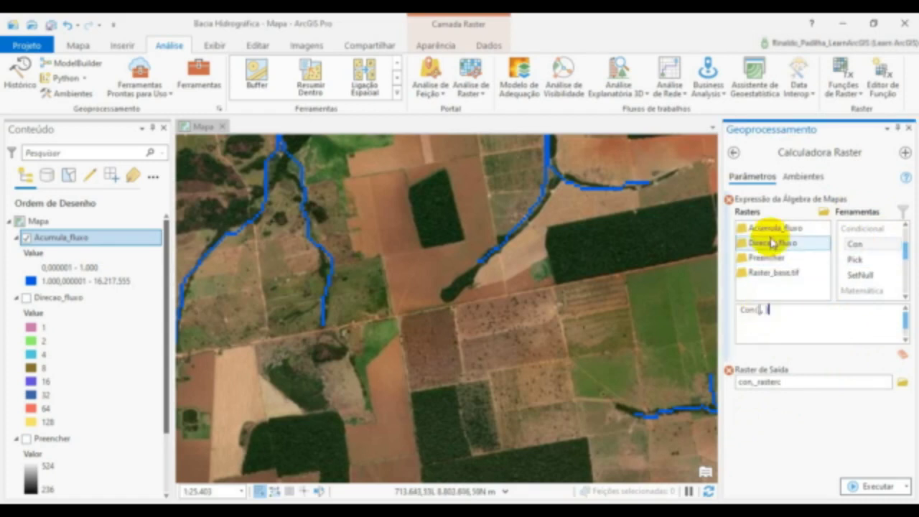
left_click(771, 231)
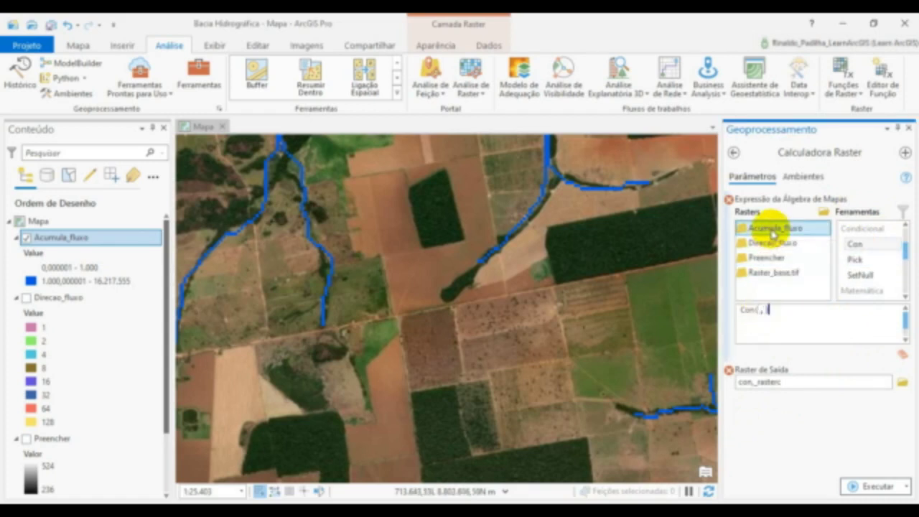
left_click(761, 313)
left_click(760, 314)
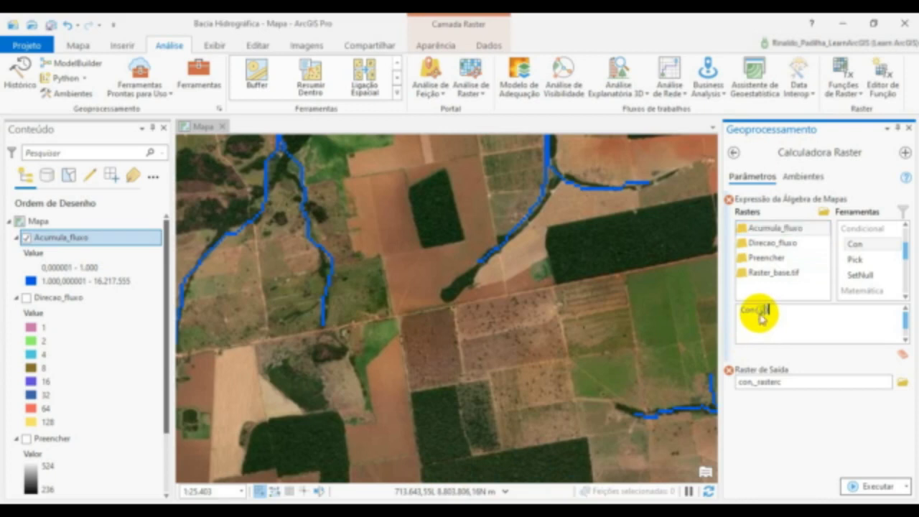
double_click(765, 229)
type(",")
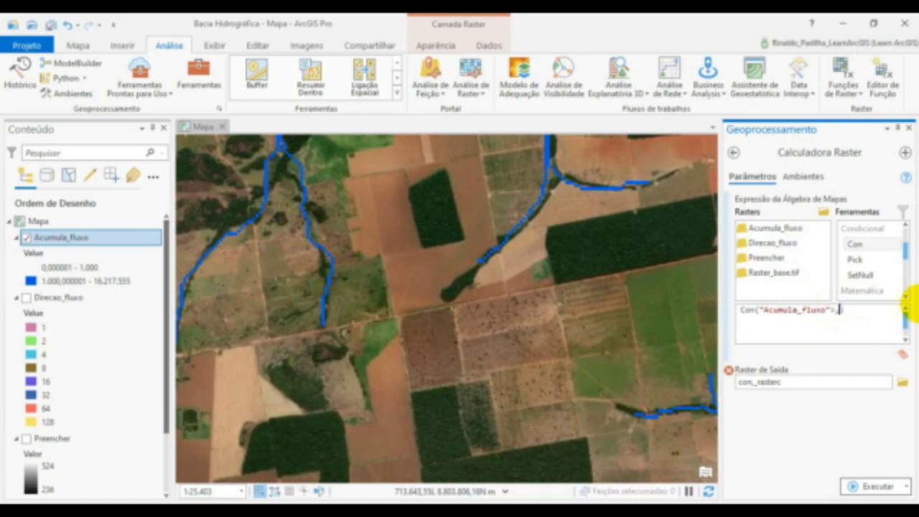
type("1000")
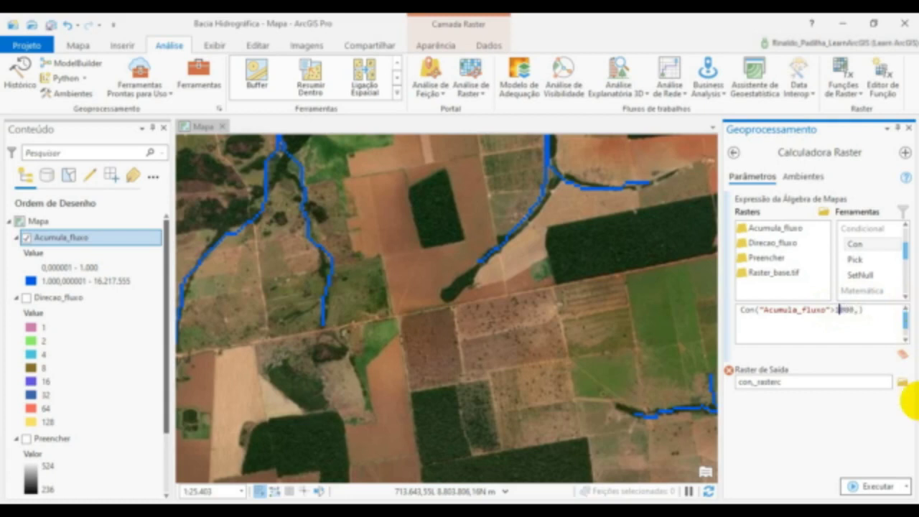
type("1")
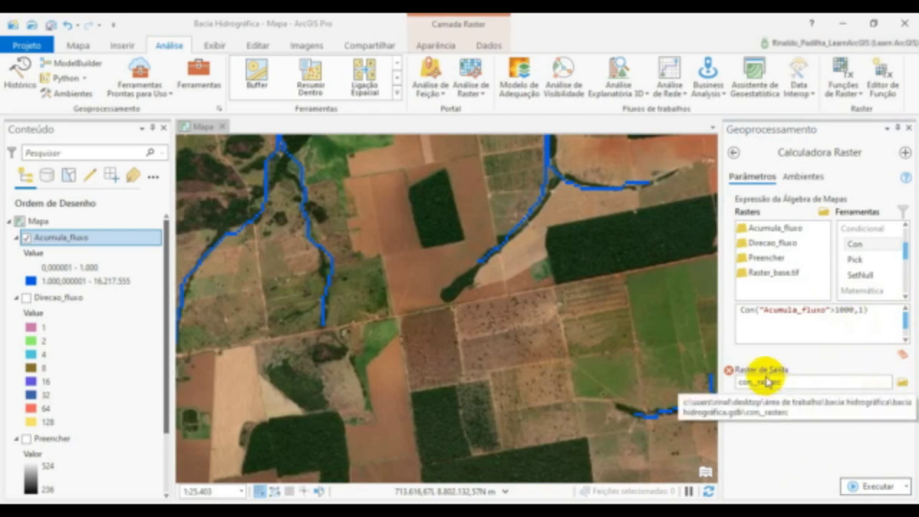
- Name the output raster Drenagem in the Bacia Hidrográfica folder and run the raster calculation
left_click(901, 384)
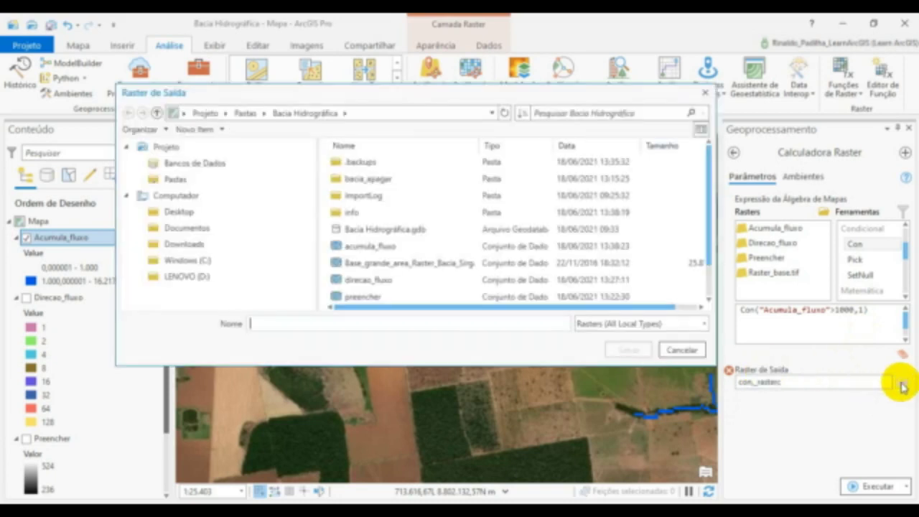
left_click(417, 323)
type("Drenagem")
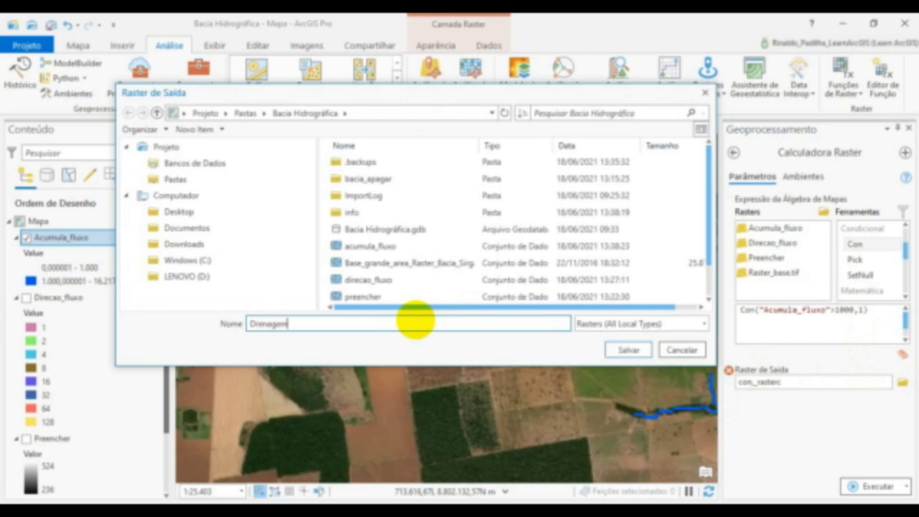
left_click(622, 351)
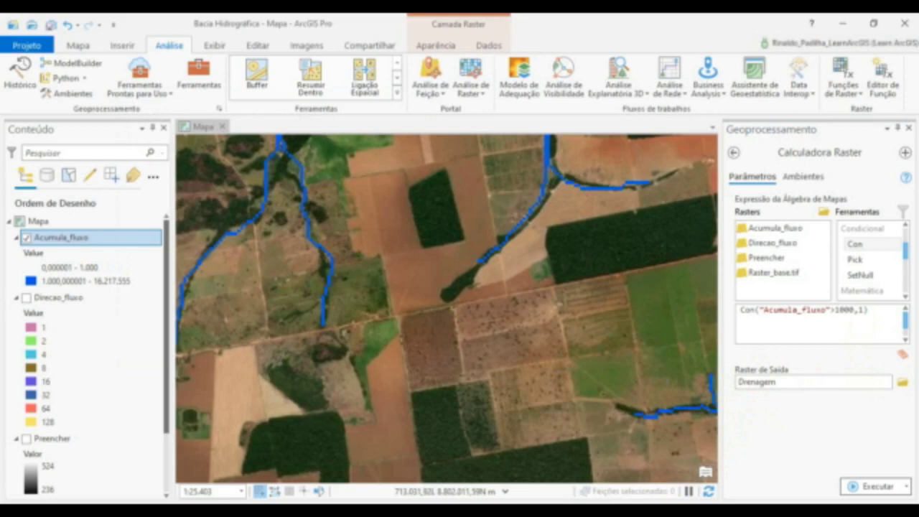
left_click(868, 487)
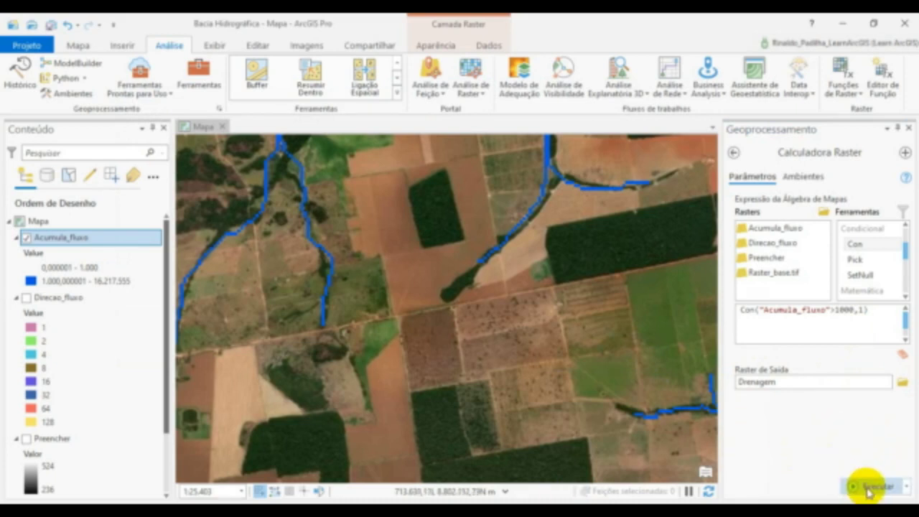
mouse_move(869, 492)
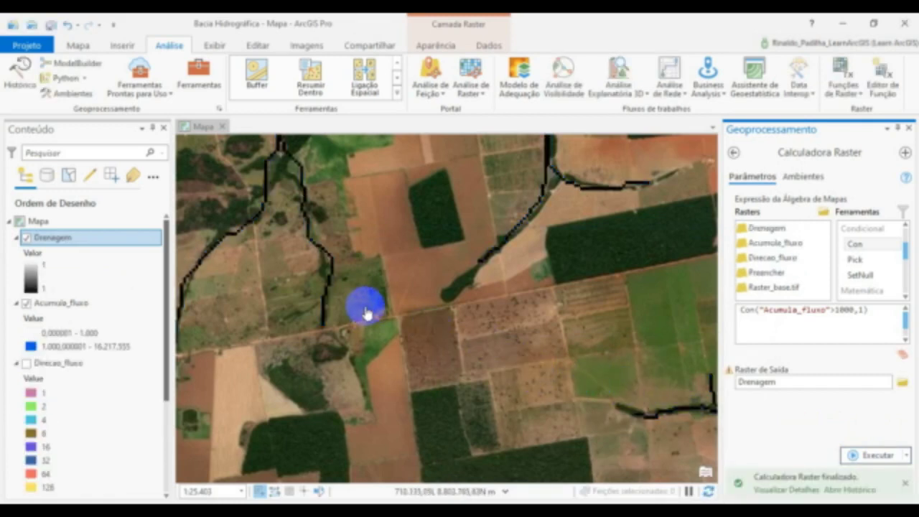
- Check the Drenagem lines over the farm fields and hide the Acumula_fluxo layer
left_click_drag(366, 305, 472, 423)
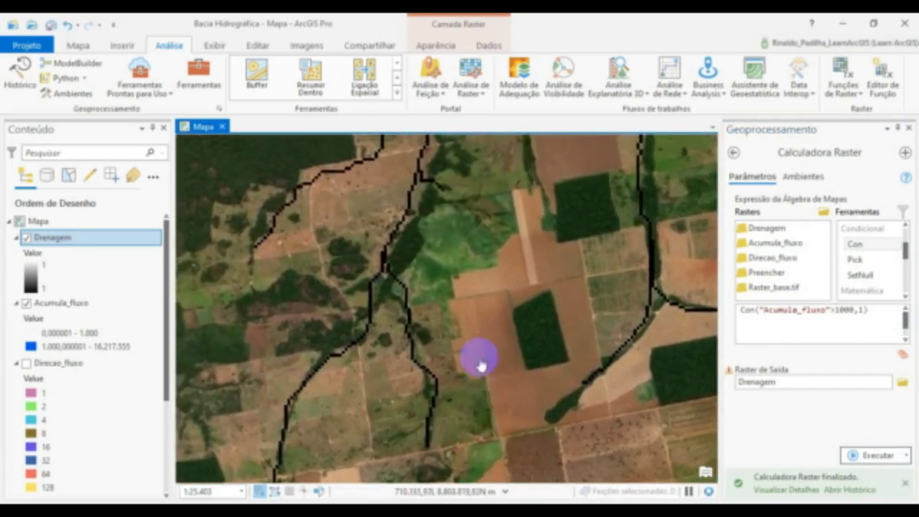
left_click_drag(455, 294, 473, 359)
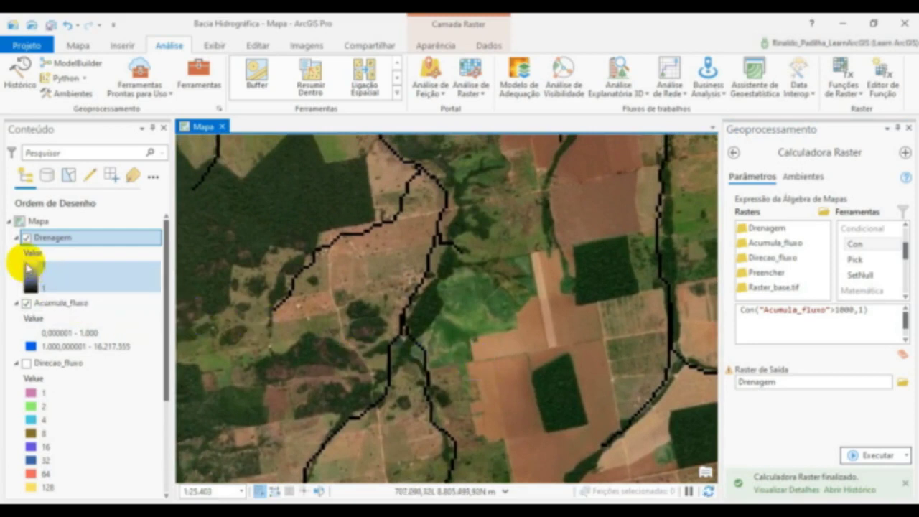
left_click(26, 303)
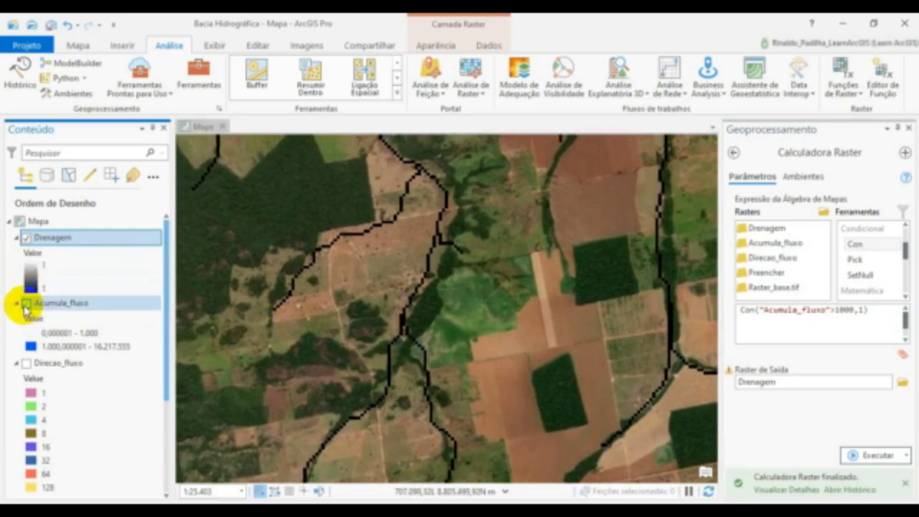
left_click(347, 481)
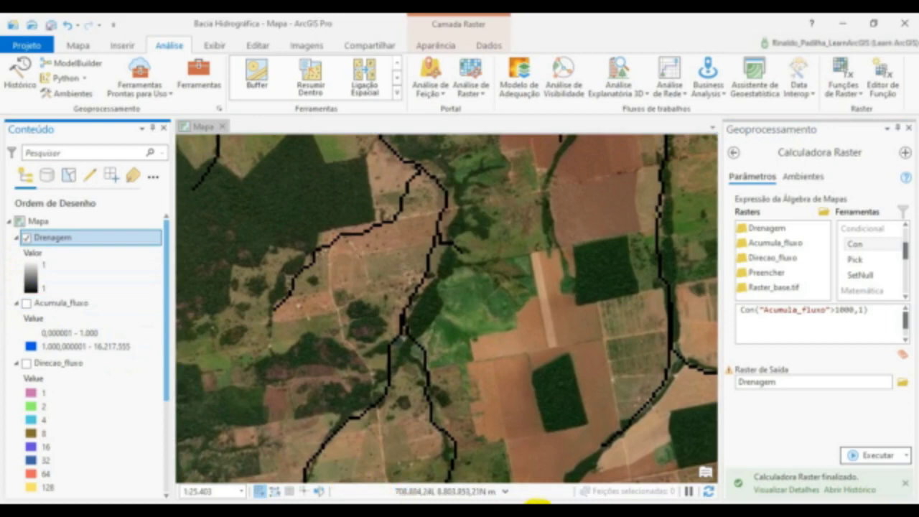
- Examine the Drenagem raster against the satellite imagery across the wider basin, including the forested and cleared areas along the river
scroll(420, 365, "down", 5)
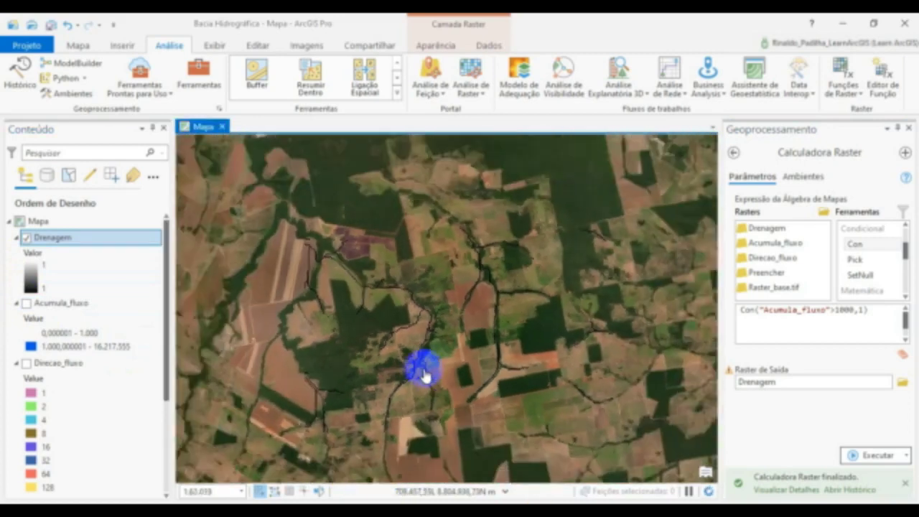
scroll(440, 264, "down", 4)
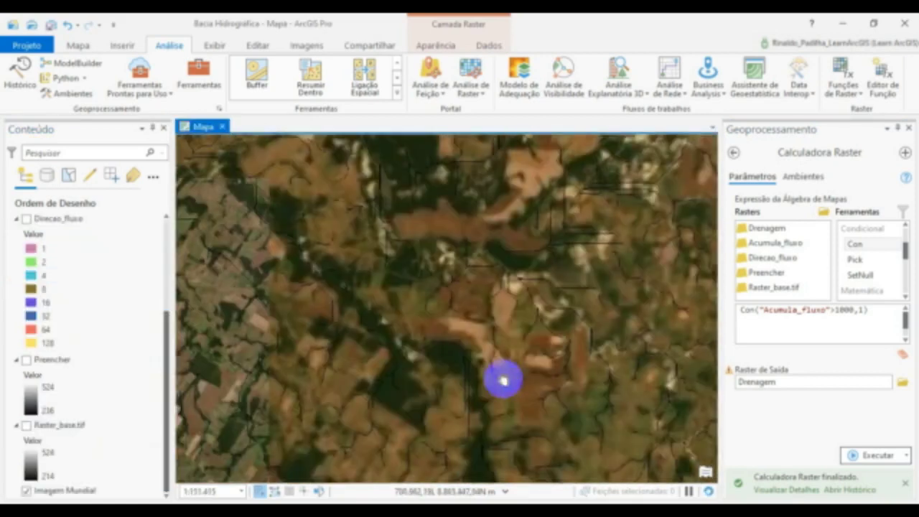
left_click_drag(502, 381, 510, 461)
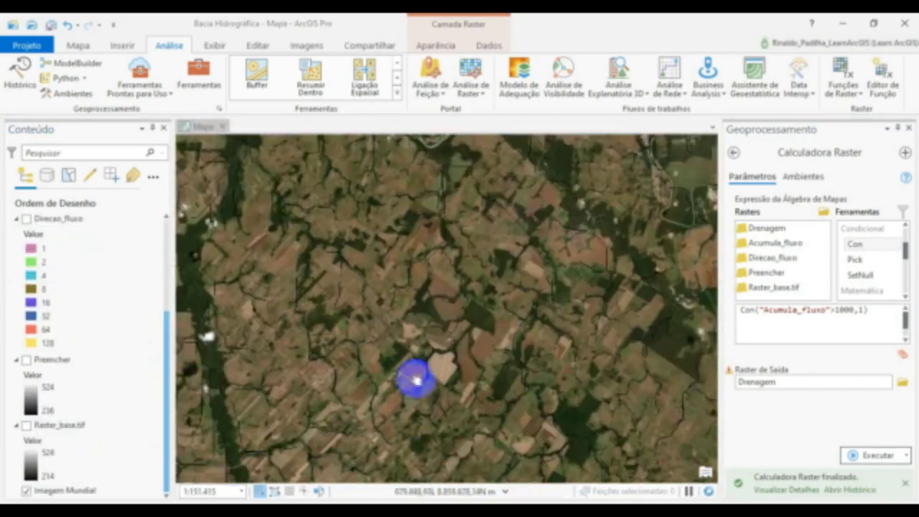
left_click_drag(414, 378, 539, 388)
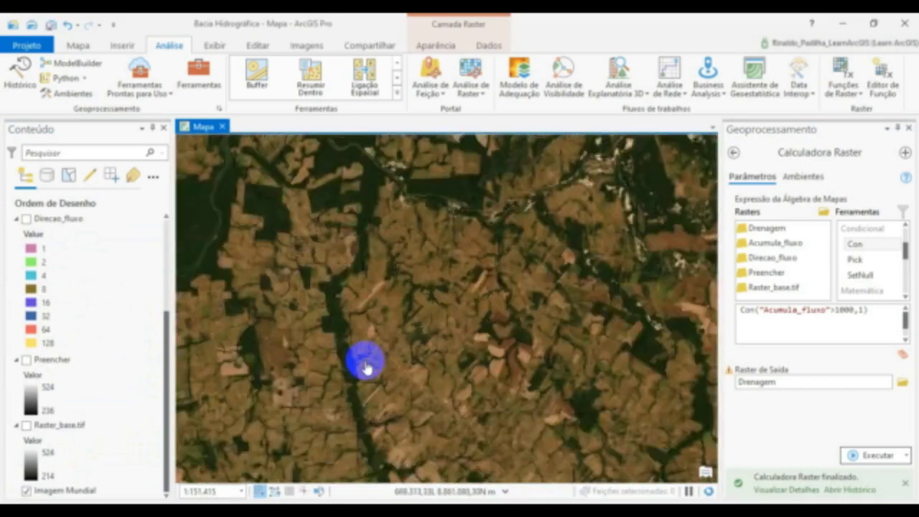
scroll(366, 362, "down", 4)
left_click_drag(307, 345, 525, 275)
scroll(369, 312, "up", 4)
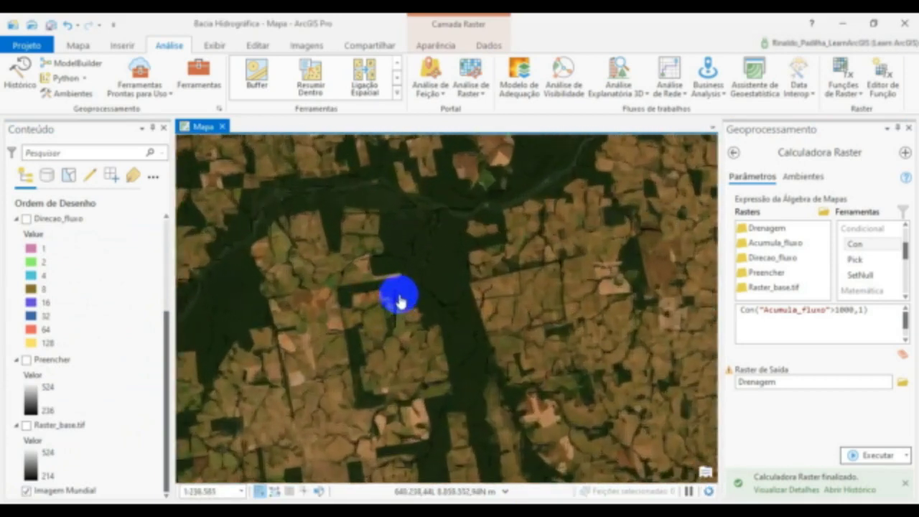
scroll(473, 277, "up", 2)
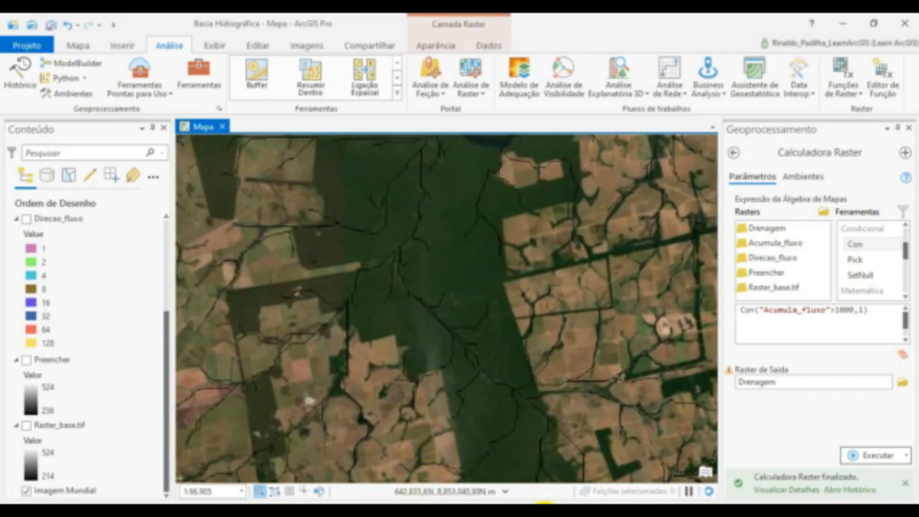
left_click(908, 129)
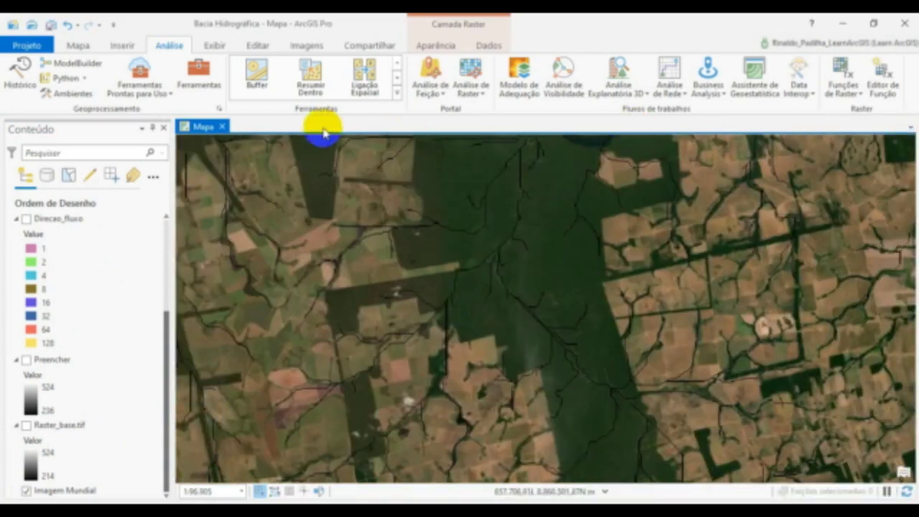
left_click_drag(375, 246, 349, 282)
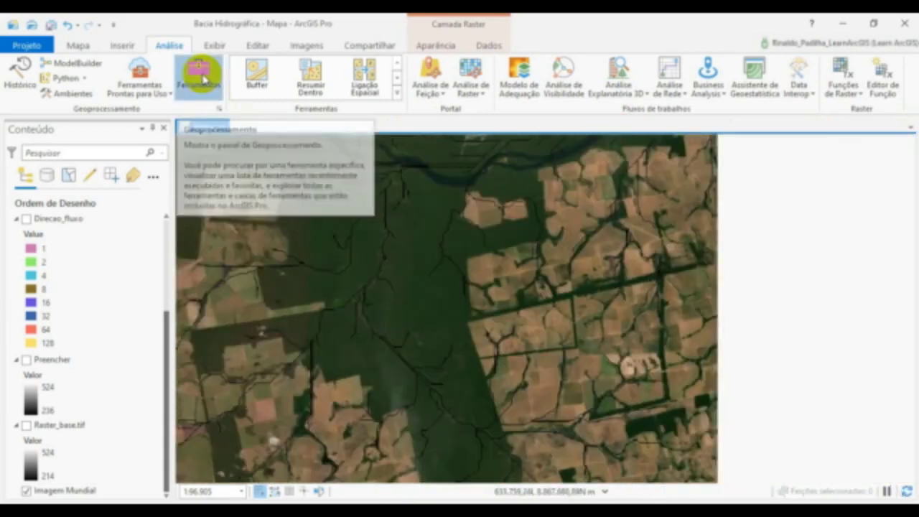
- Open the Criar Classe de Feição tool from the Classe de Feição toolset of Ferramentas de Gerenciamento de Dados
left_click(200, 78)
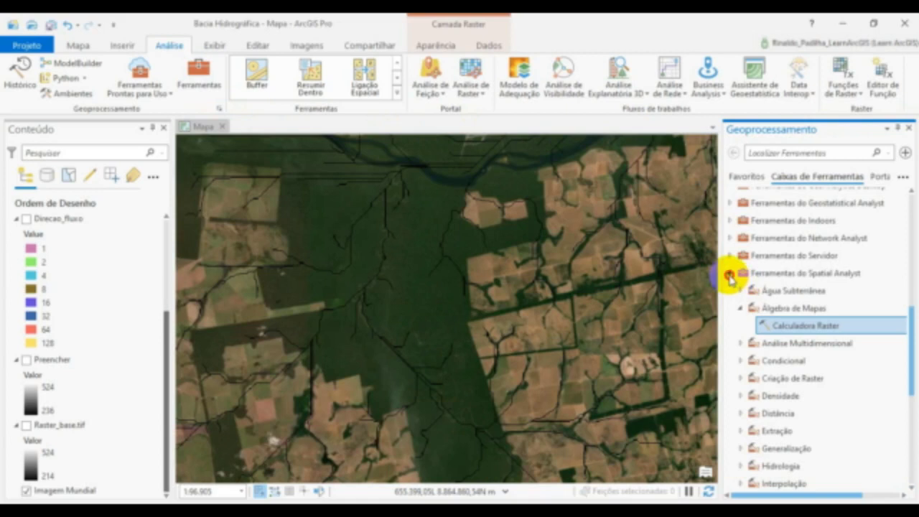
left_click(729, 277)
left_click_drag(906, 372, 910, 294)
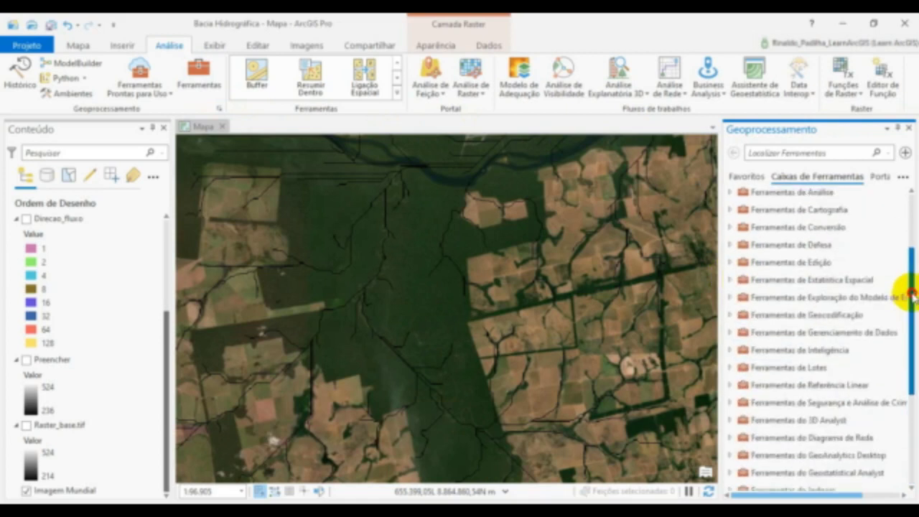
left_click(746, 333)
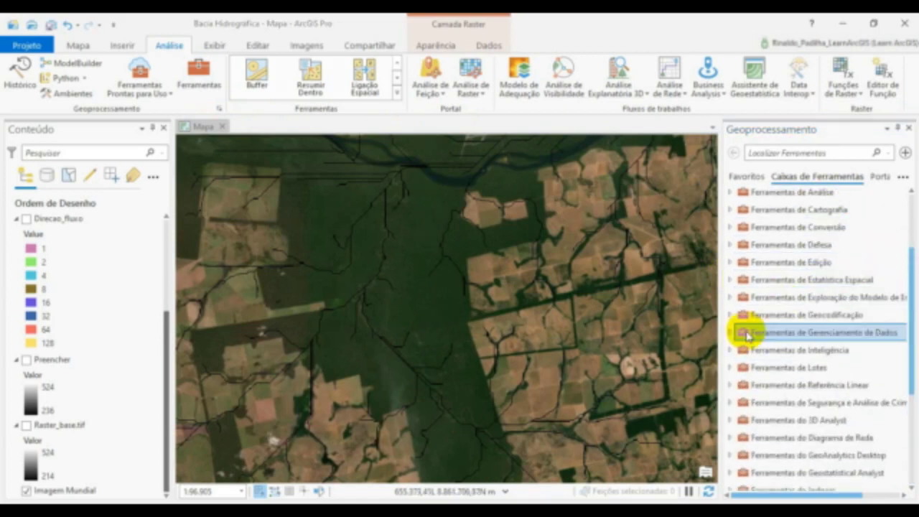
double_click(751, 335)
scroll(752, 335, "down", 1)
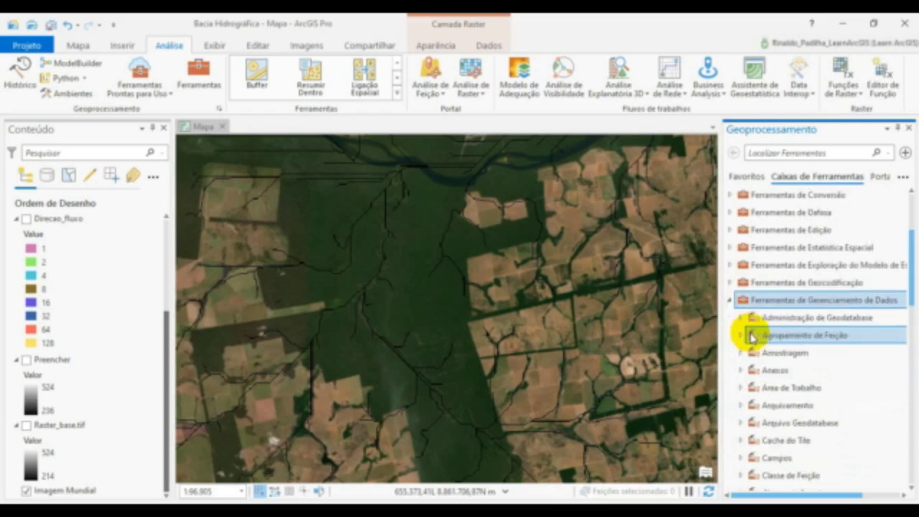
scroll(760, 444, "down", 2)
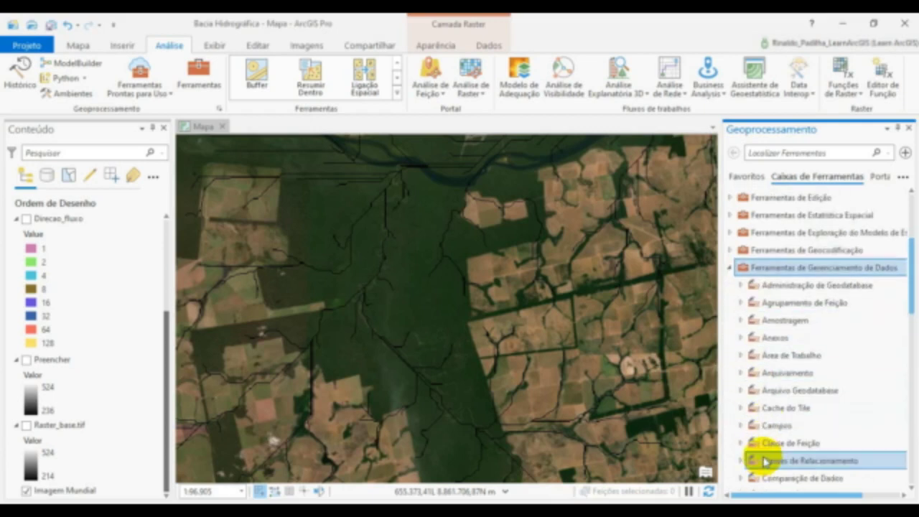
left_click(775, 415)
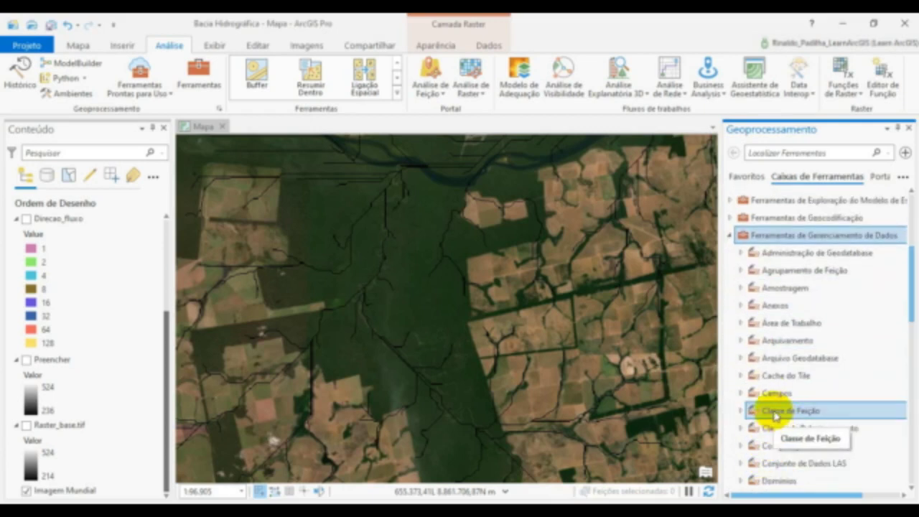
double_click(782, 412)
scroll(793, 391, "down", 3)
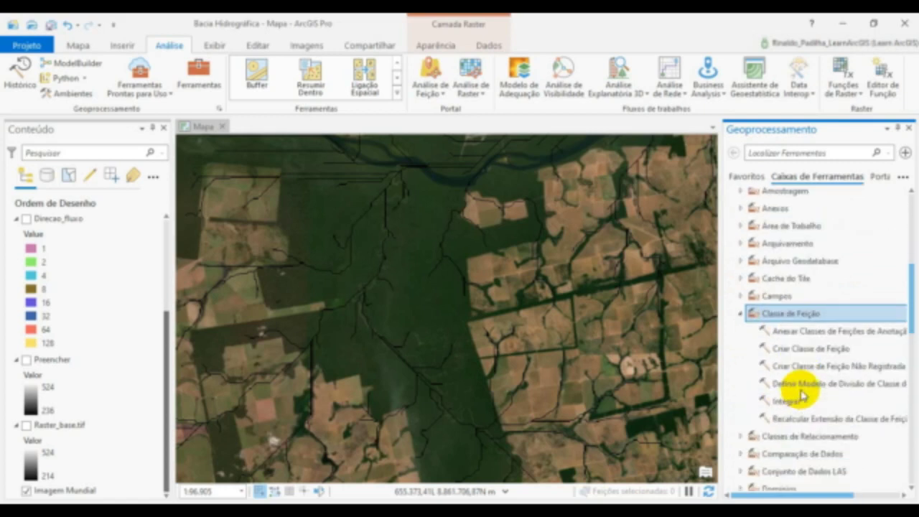
left_click(808, 350)
double_click(808, 349)
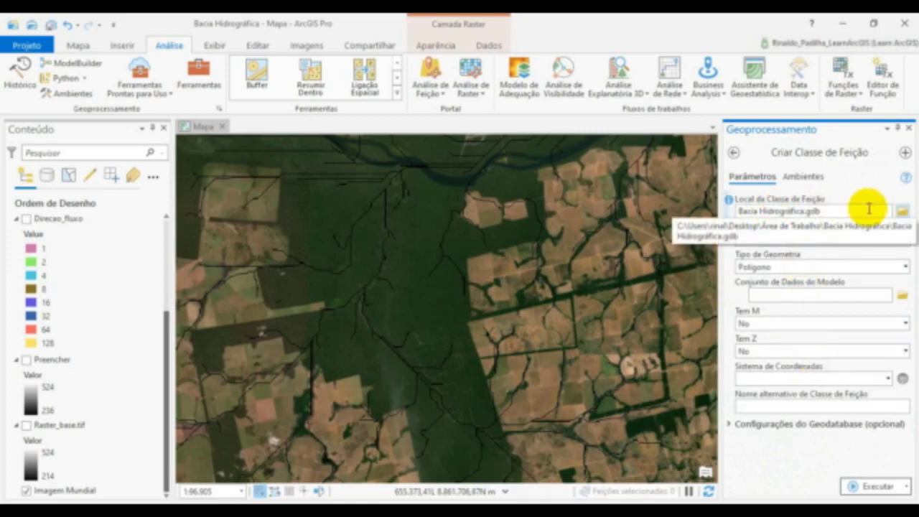
- Set the feature class location to the Bacia Hidrográfica folder and name the feature class Ponto_exultorio
left_click(902, 215)
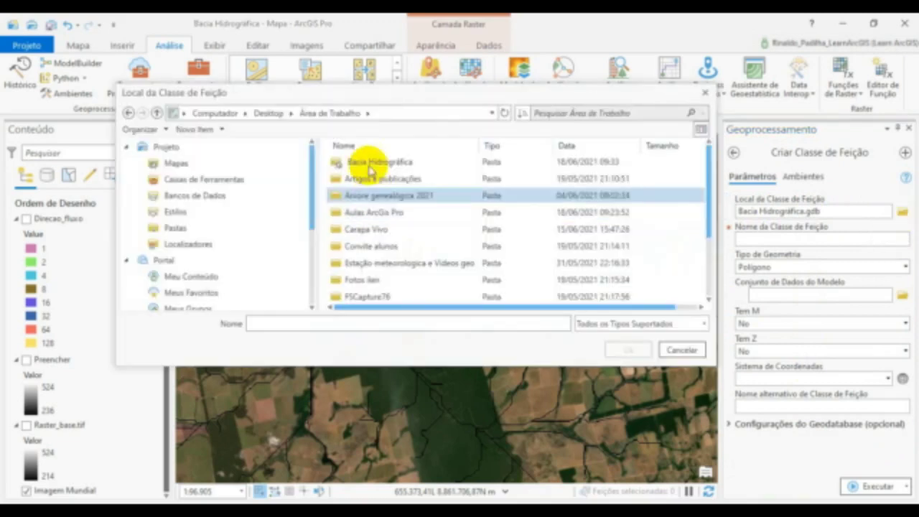
left_click(388, 162)
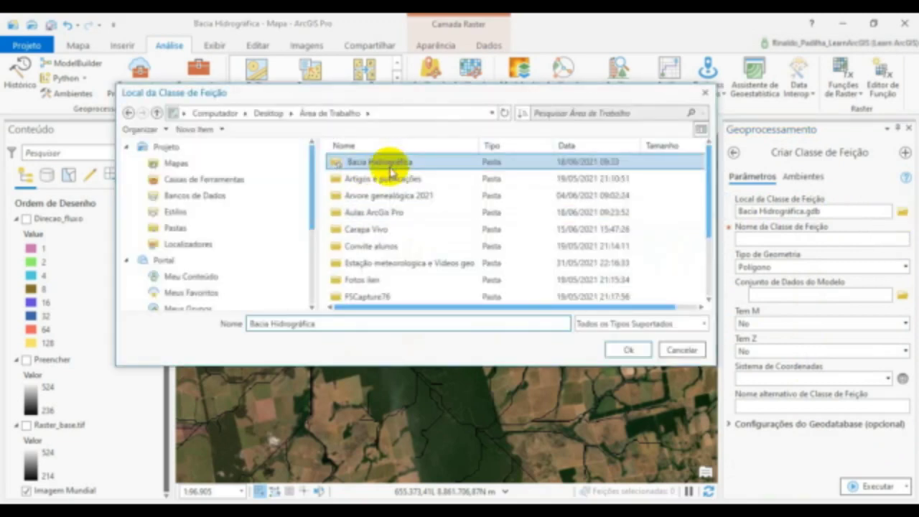
left_click(621, 350)
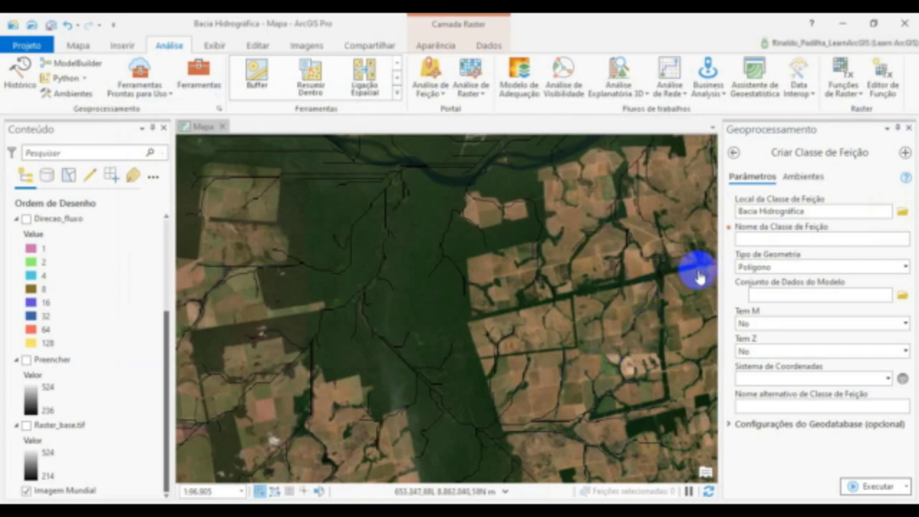
left_click(786, 238)
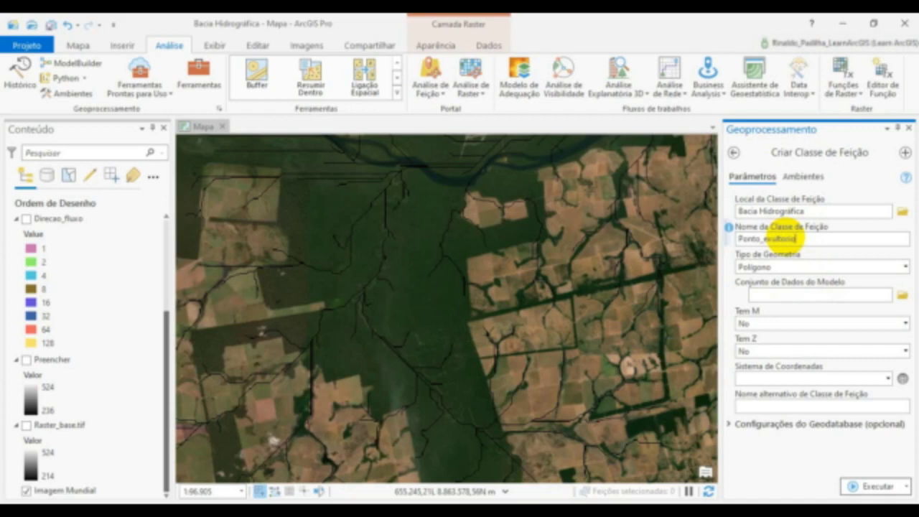
- Set the geometry type to Ponto, use the current map's SIRGAS_2000_UTM_Zone_21S coordinate system, and create the feature class
left_click(842, 268)
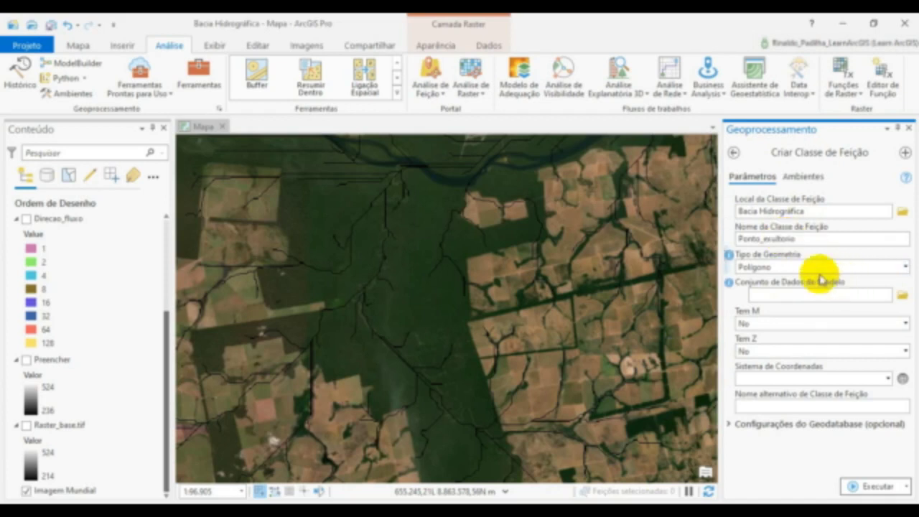
left_click(904, 267)
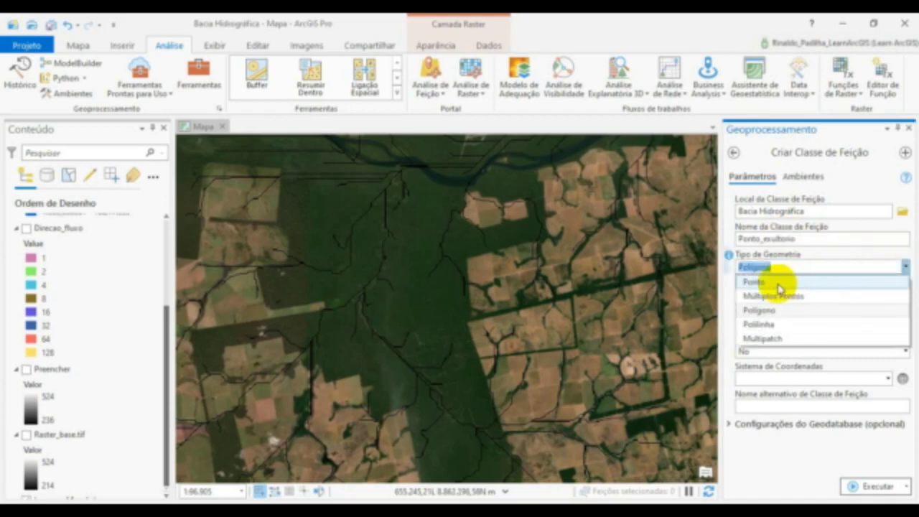
left_click(773, 282)
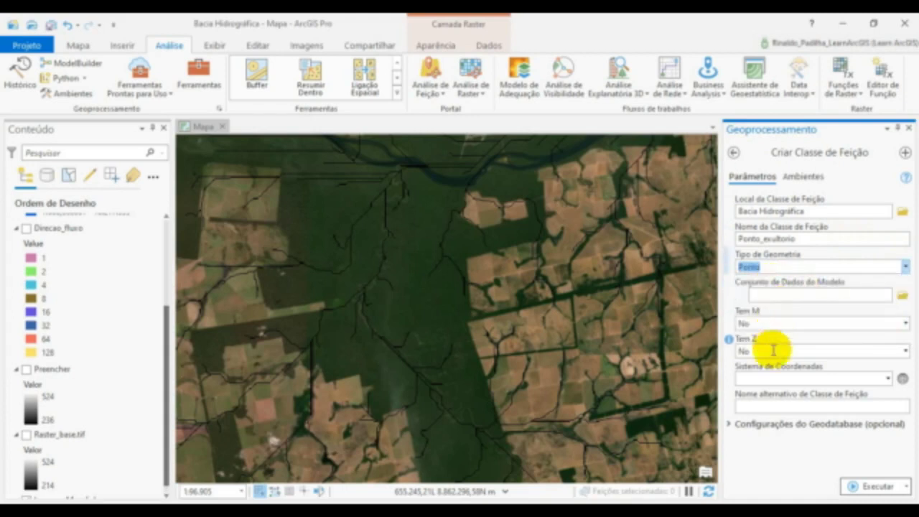
left_click(887, 381)
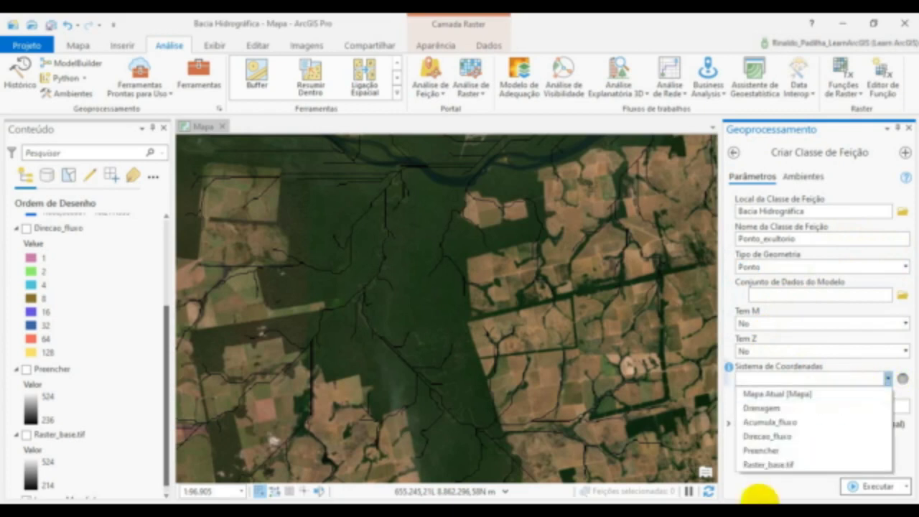
left_click(784, 398)
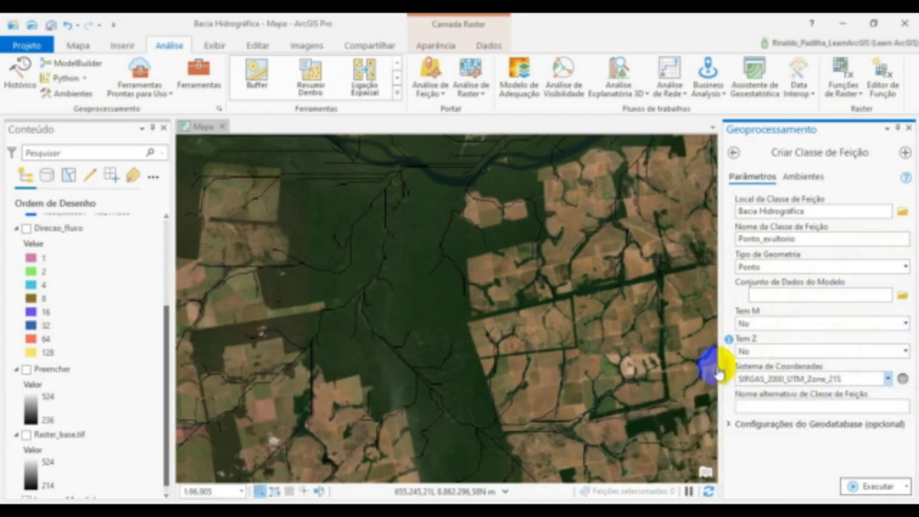
left_click(866, 489)
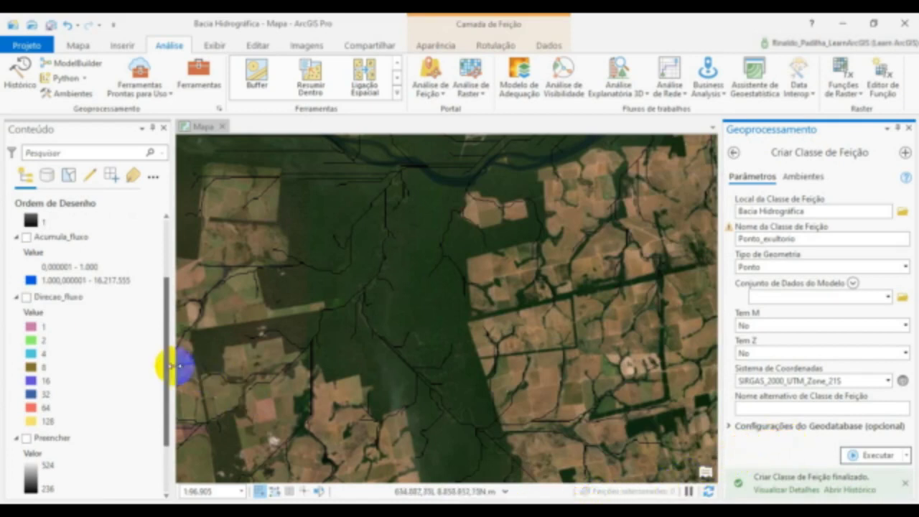
left_click_drag(165, 370, 160, 287)
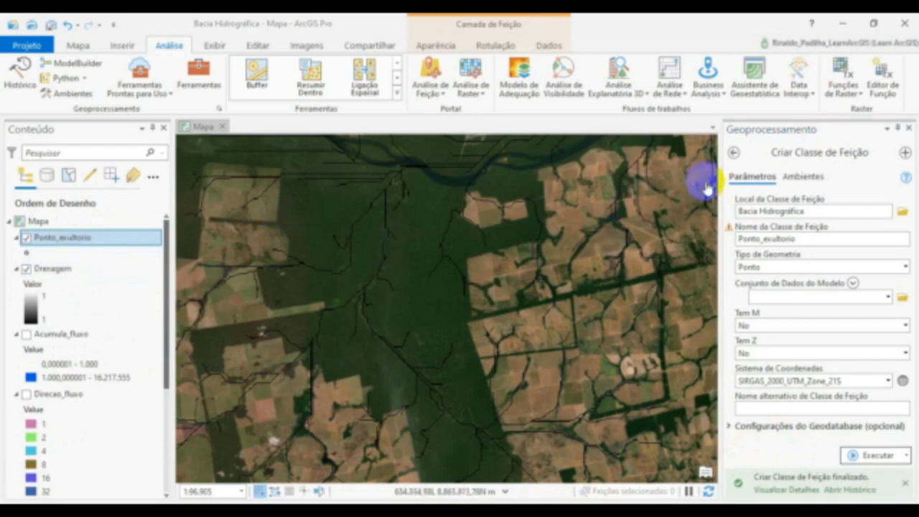
left_click(908, 129)
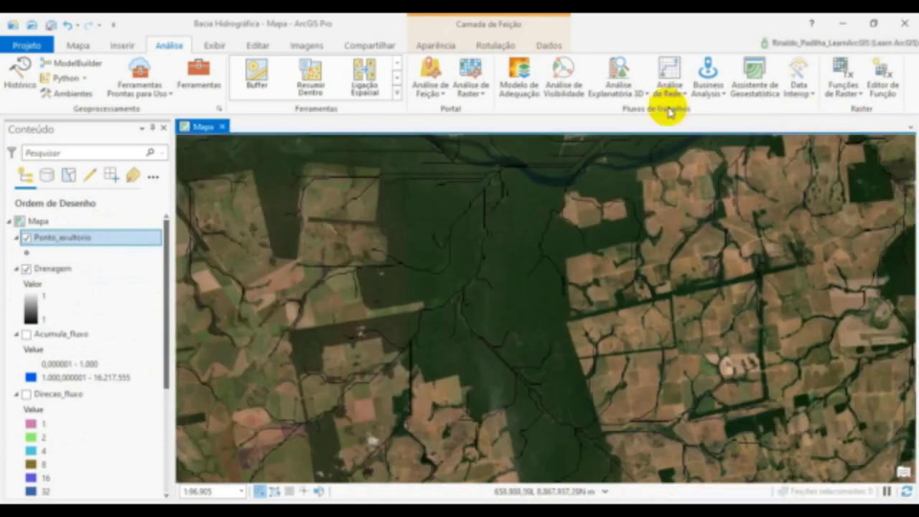
- Create a Ponto_exultorio point on the Drenagem cells of the tributary, just before it joins the main river
left_click(256, 46)
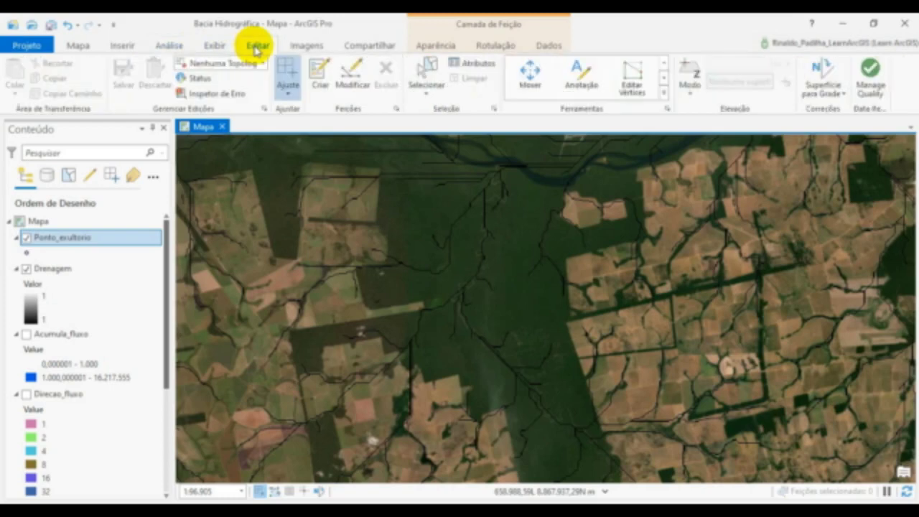
left_click(322, 90)
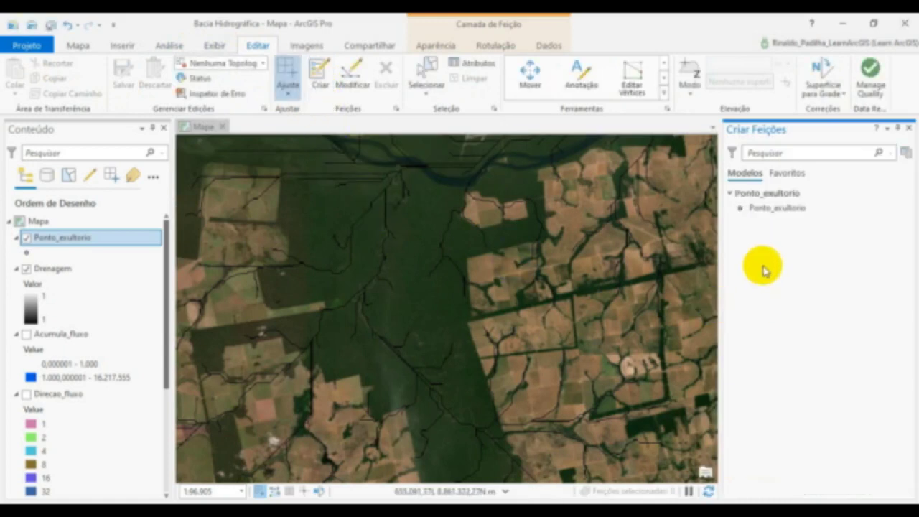
left_click(763, 218)
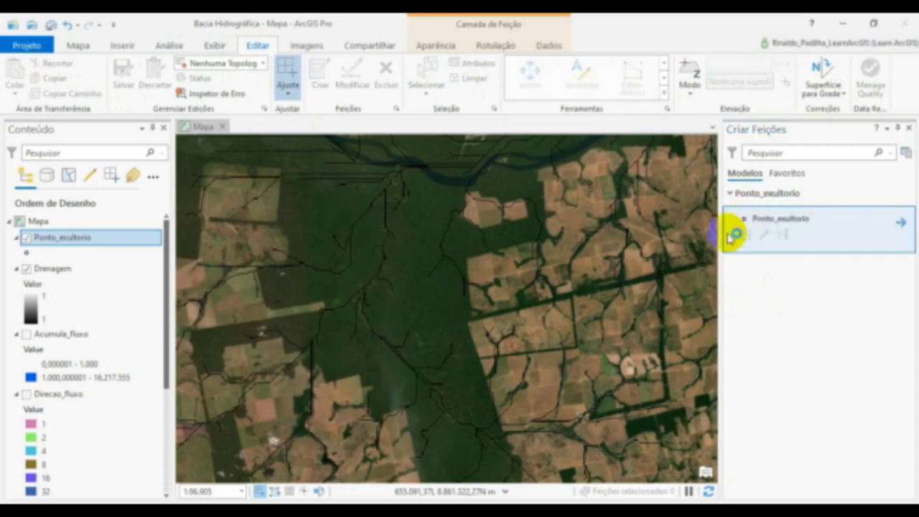
scroll(426, 233, "up", 3)
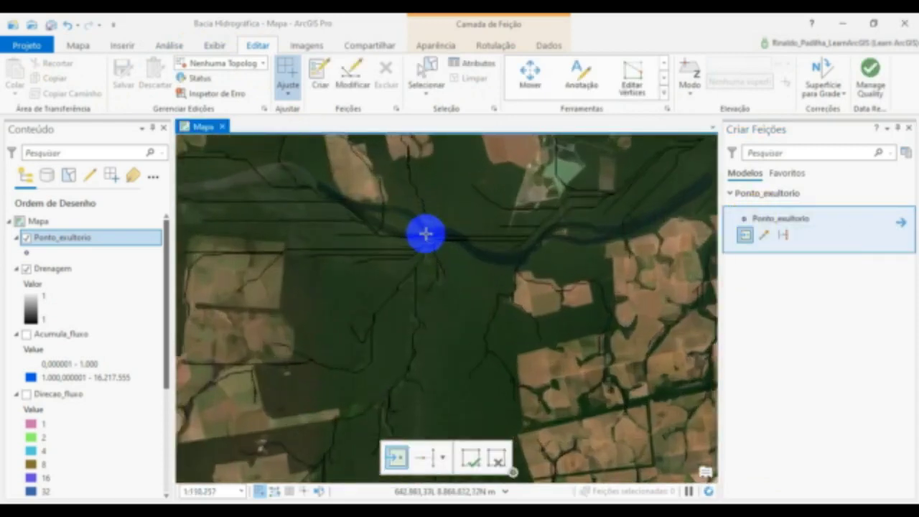
scroll(426, 233, "up", 6)
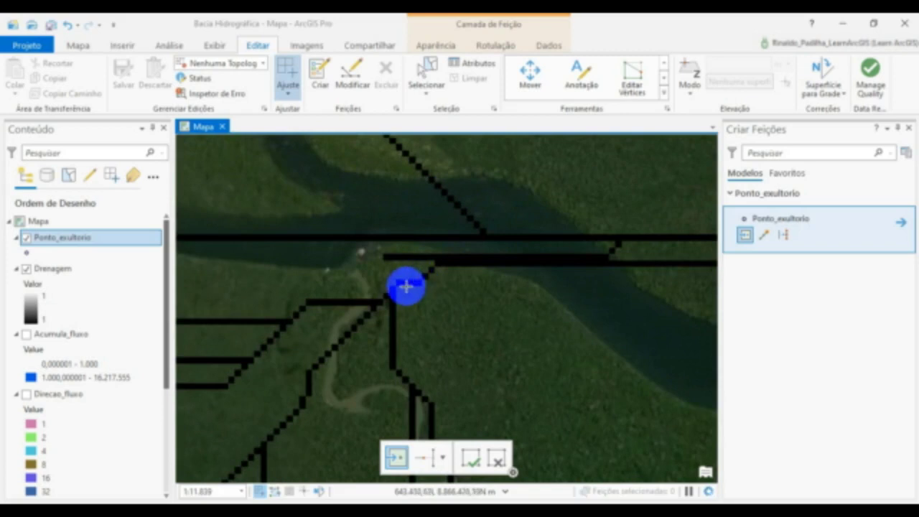
scroll(407, 285, "up", 2)
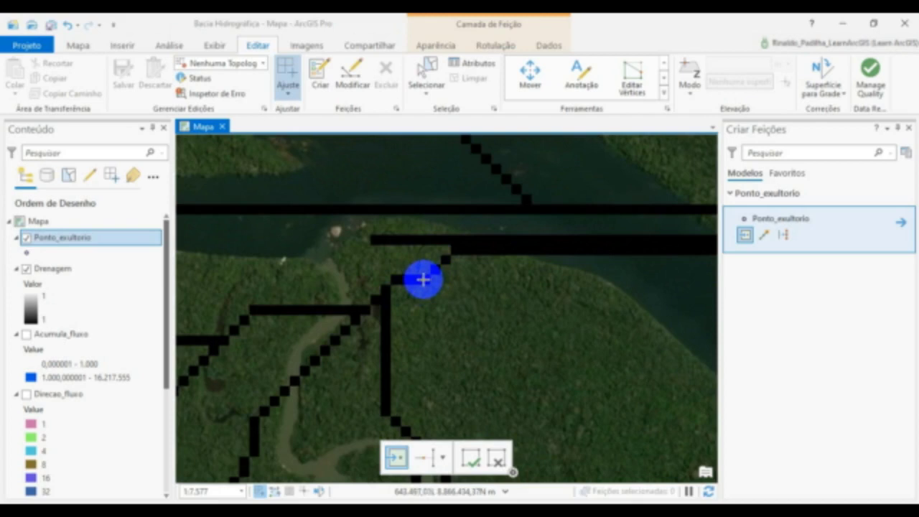
left_click(423, 278)
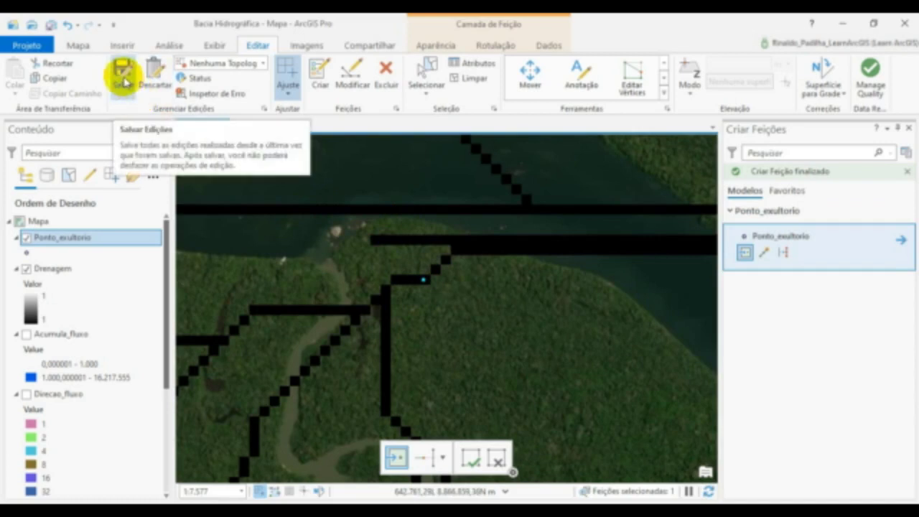
- Save all edits to the outlet point and finish creating features
left_click(123, 79)
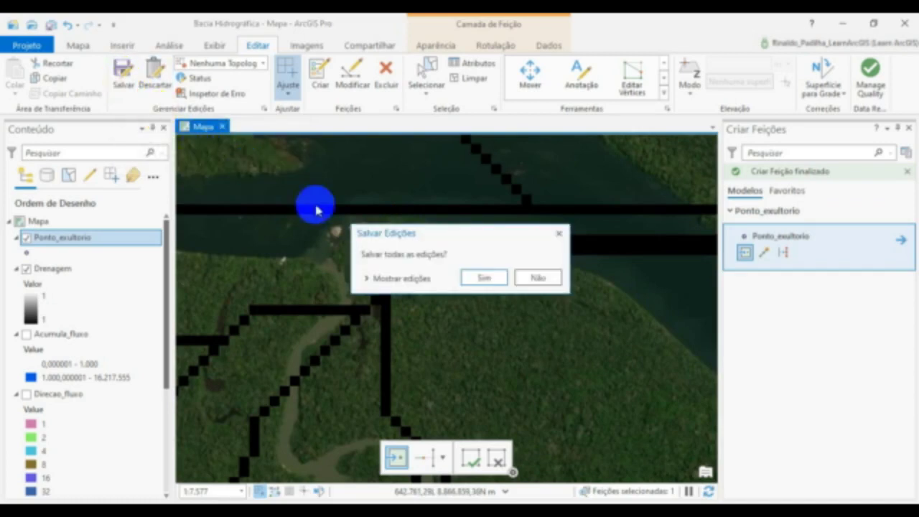
left_click(471, 280)
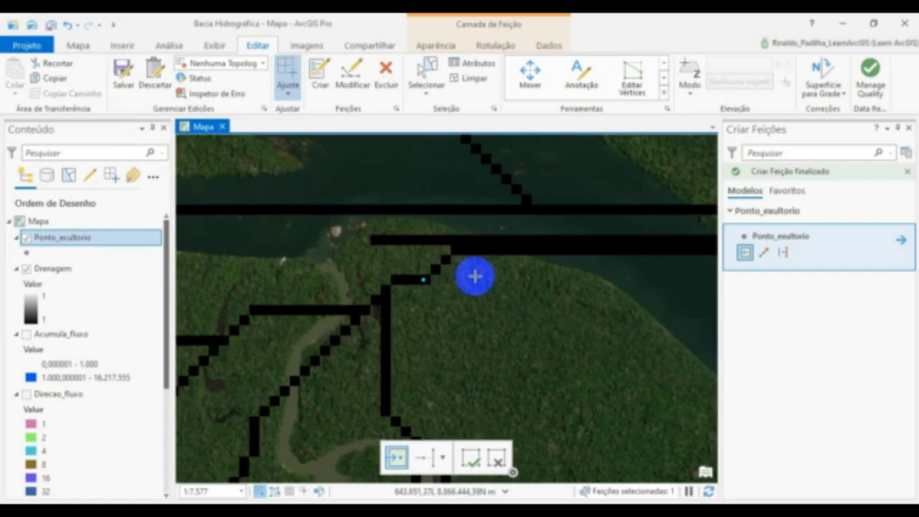
scroll(464, 232, "down", 3)
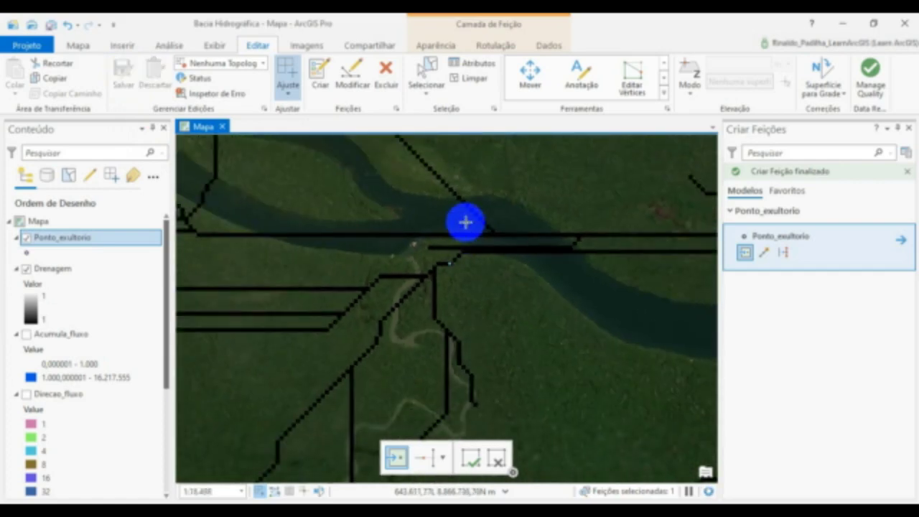
scroll(466, 222, "down", 5)
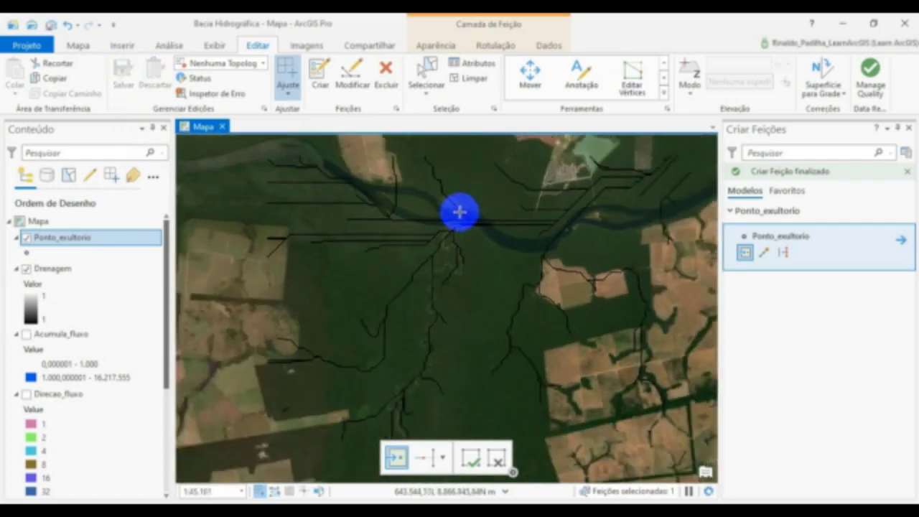
left_click(908, 131)
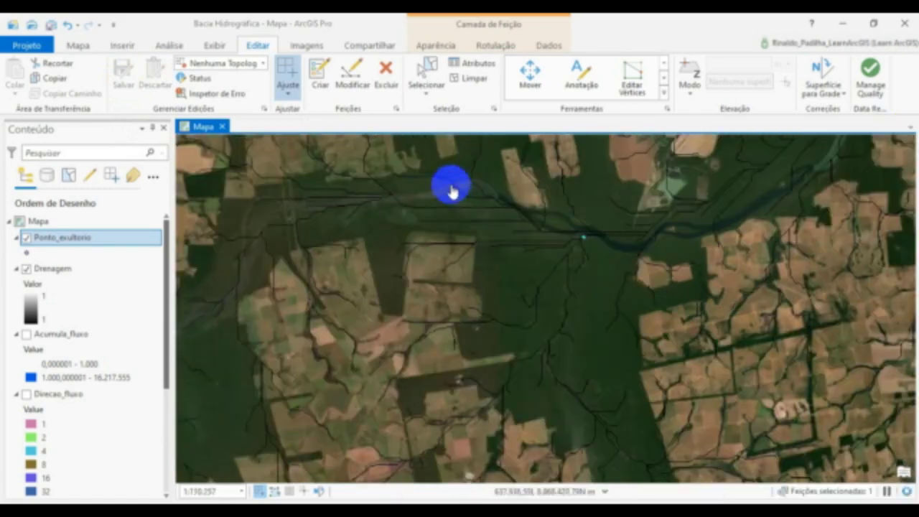
scroll(447, 185, "down", 4)
scroll(400, 190, "down", 2)
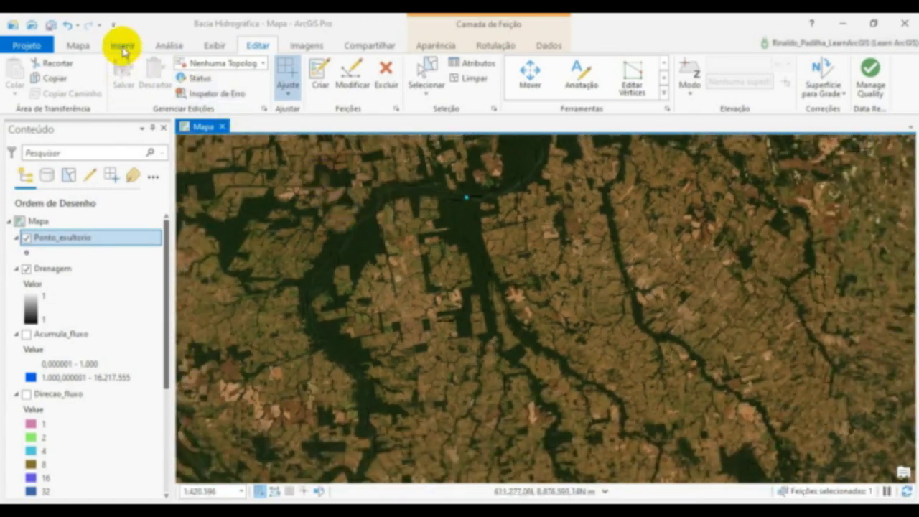
- Open the Vertente tool from the Hidrologia toolset of the Spatial Analyst geoprocessing tools
left_click(157, 48)
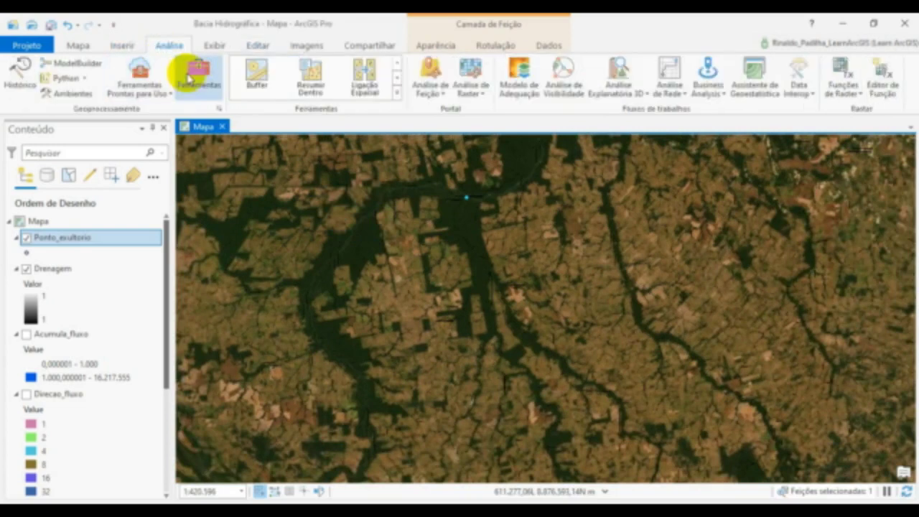
left_click(196, 74)
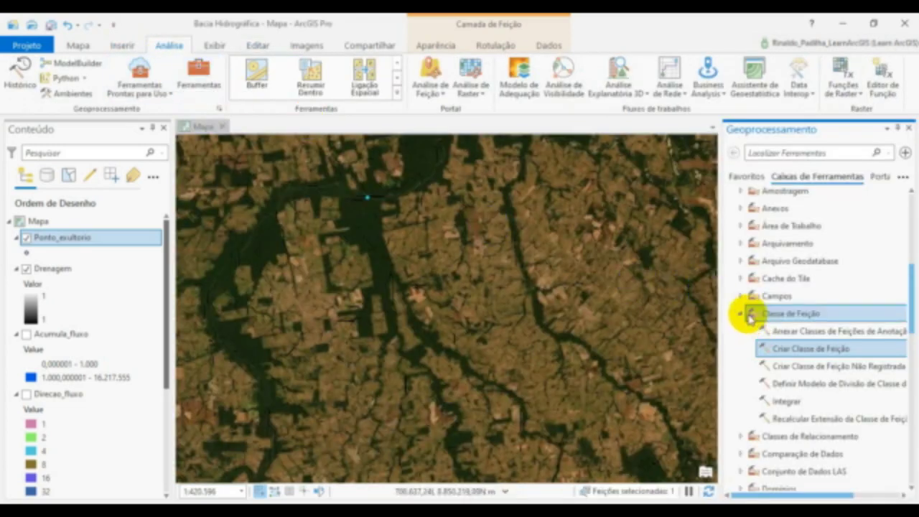
scroll(742, 316, "down", 10)
left_click(737, 384)
scroll(774, 353, "down", 1)
scroll(775, 353, "down", 6)
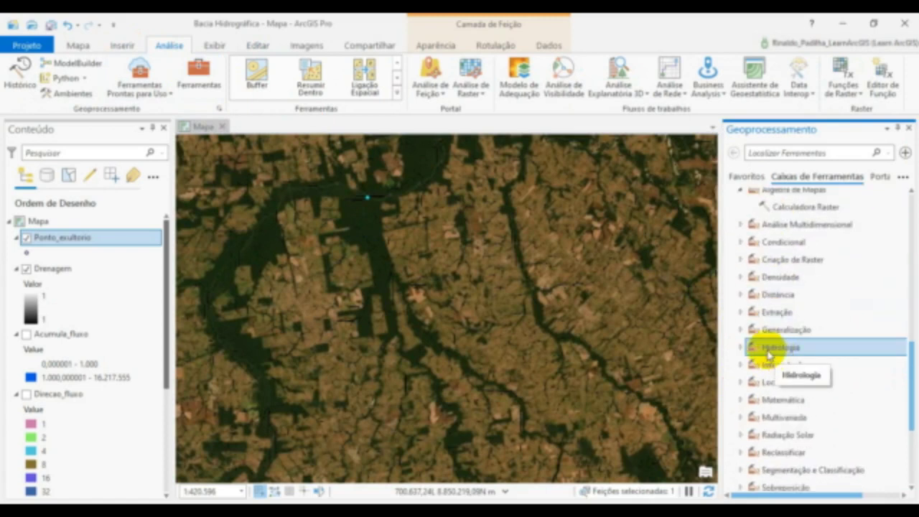
left_click(767, 351)
scroll(768, 353, "down", 3)
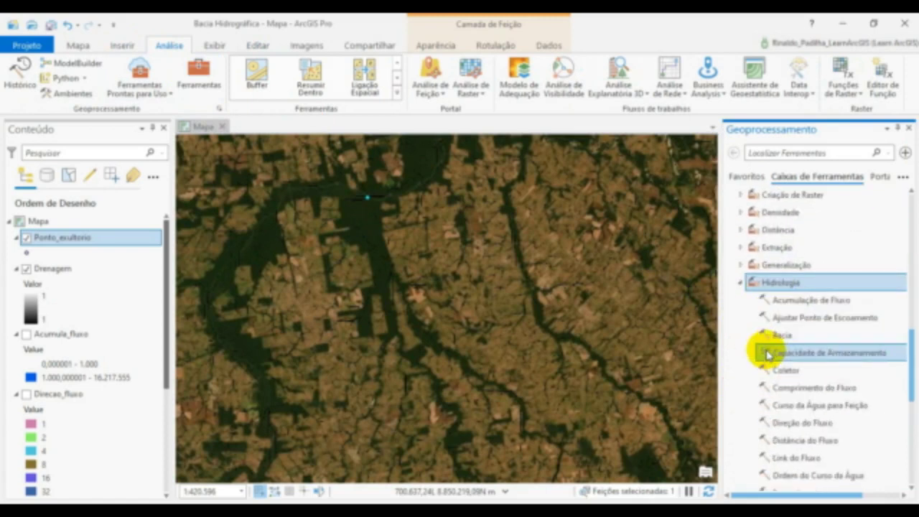
scroll(795, 323, "down", 3)
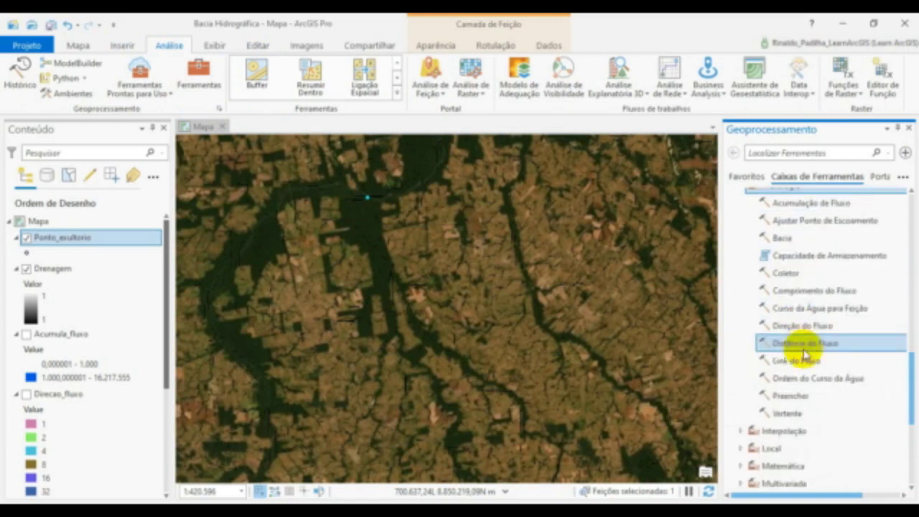
left_click(792, 414)
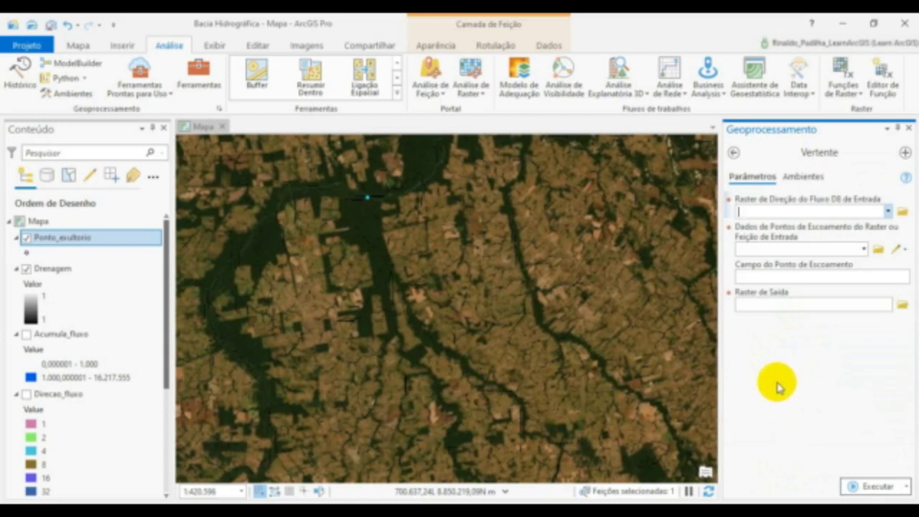
- Set Direcao_fluxo as the D8 flow direction raster and Ponto_exultorio as the pour point data for Vertente
left_click(889, 214)
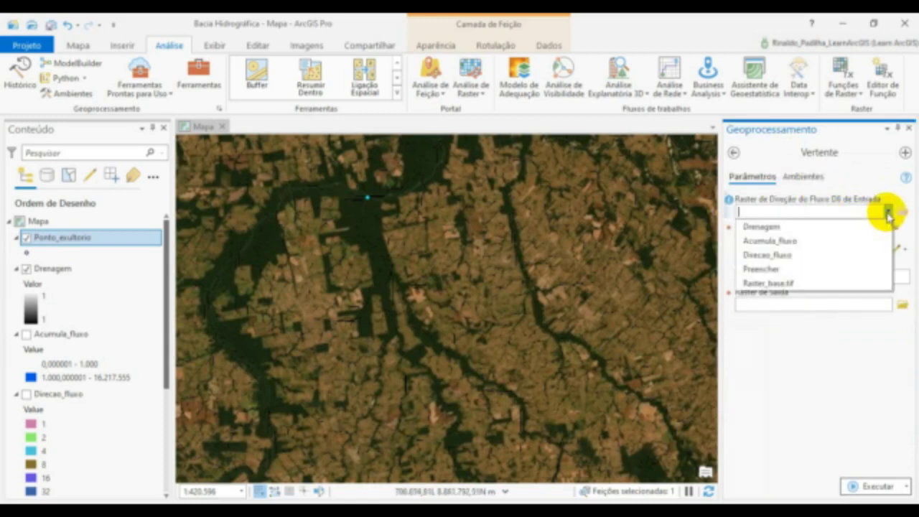
left_click(779, 256)
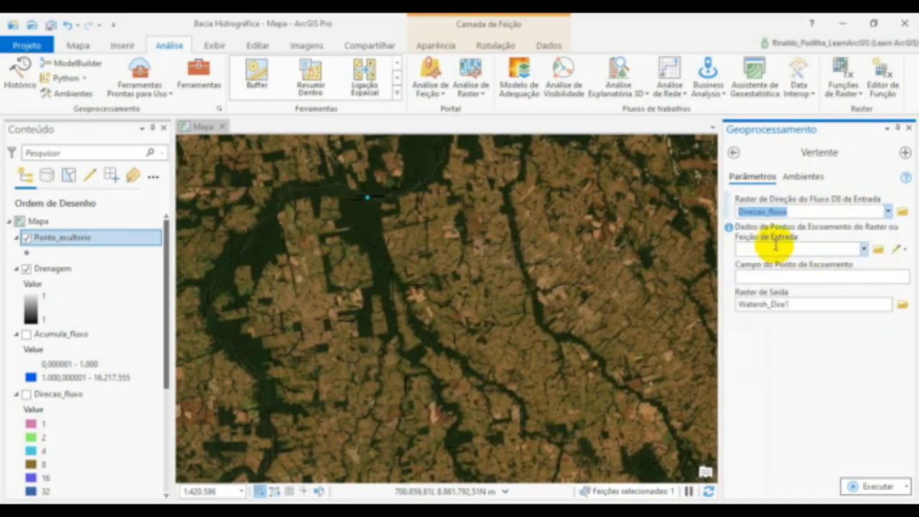
left_click(864, 249)
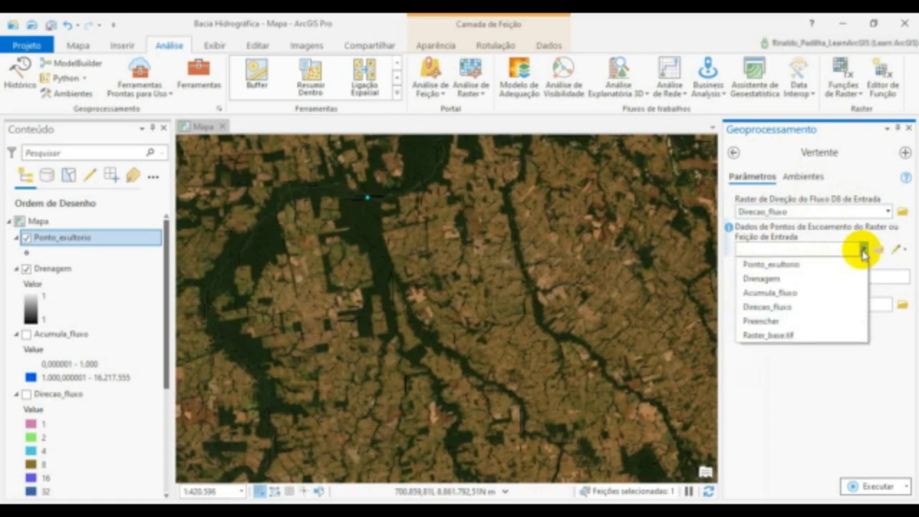
left_click(809, 265)
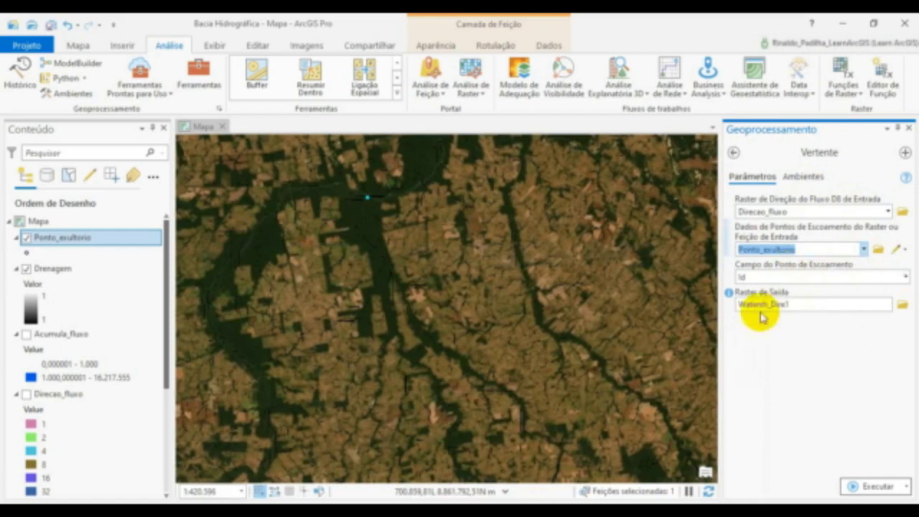
left_click(676, 351)
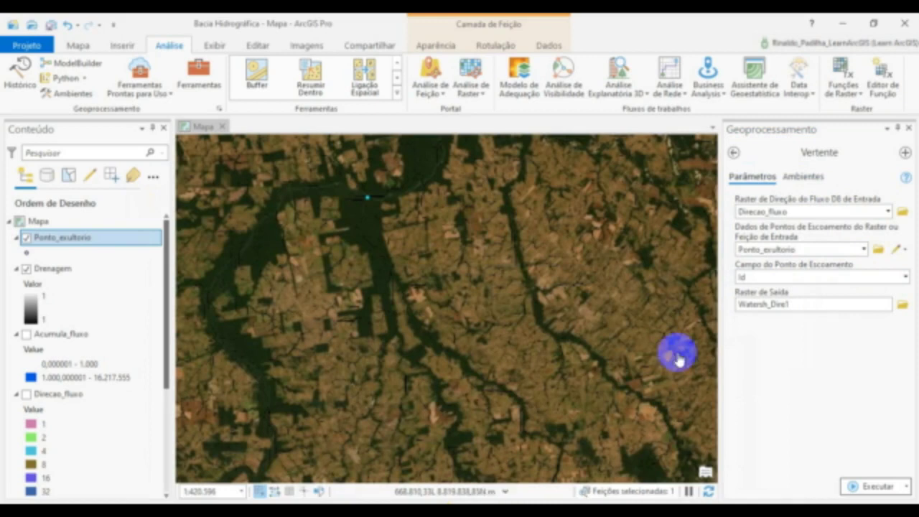
- Name the output raster Bacia in the Bacia Hidrográfica folder and run the Vertente tool
left_click(900, 307)
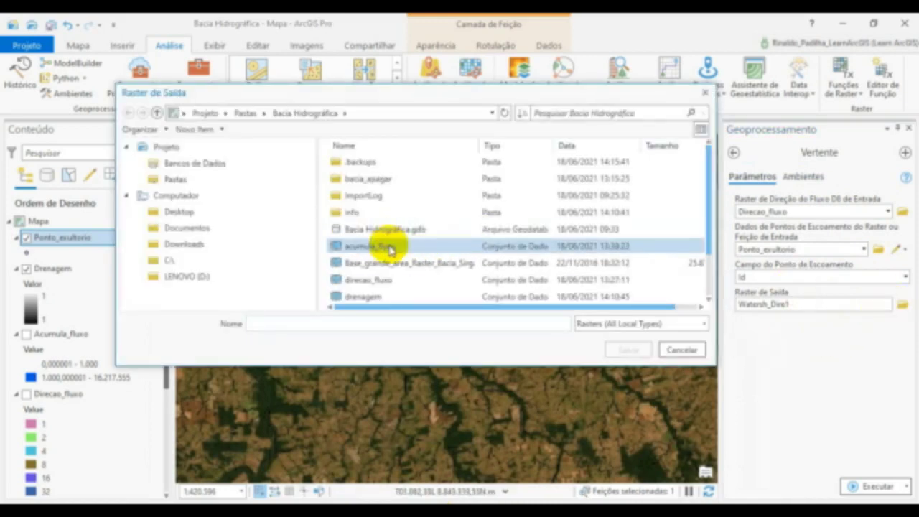
scroll(390, 246, "down", 1)
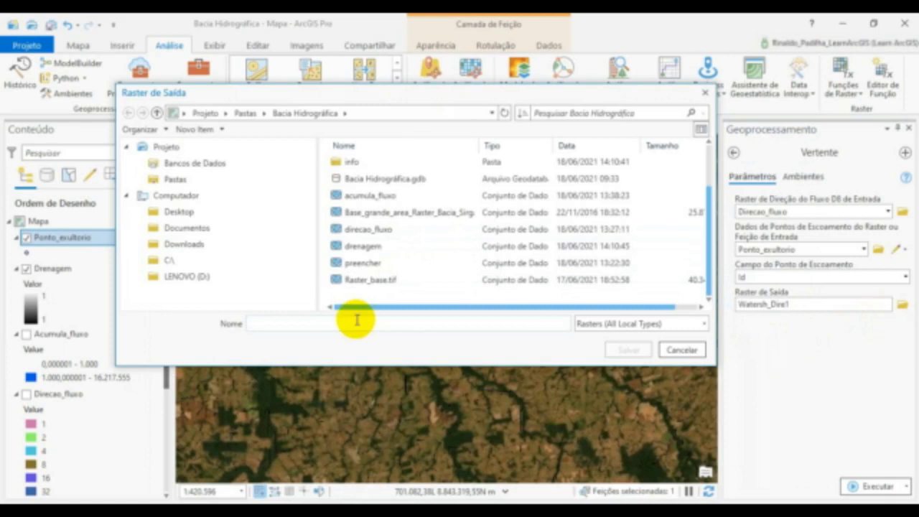
type("Bacia")
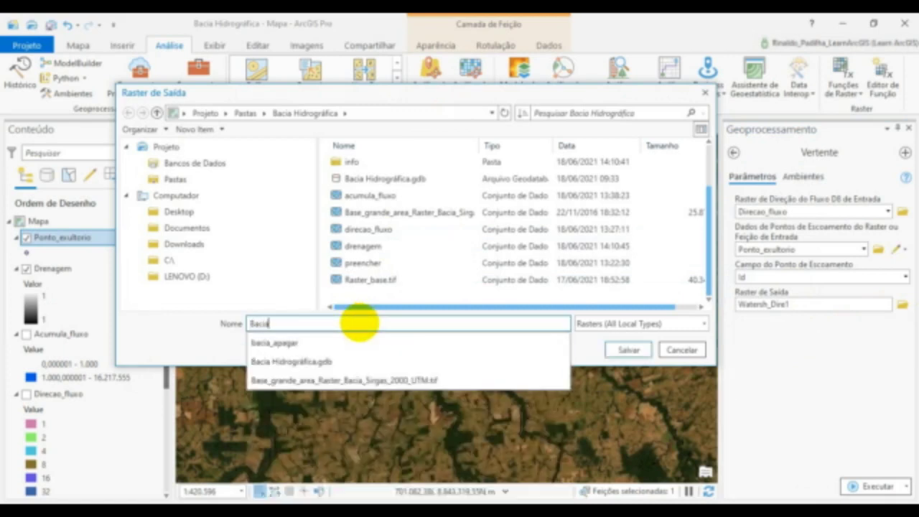
left_click(590, 350)
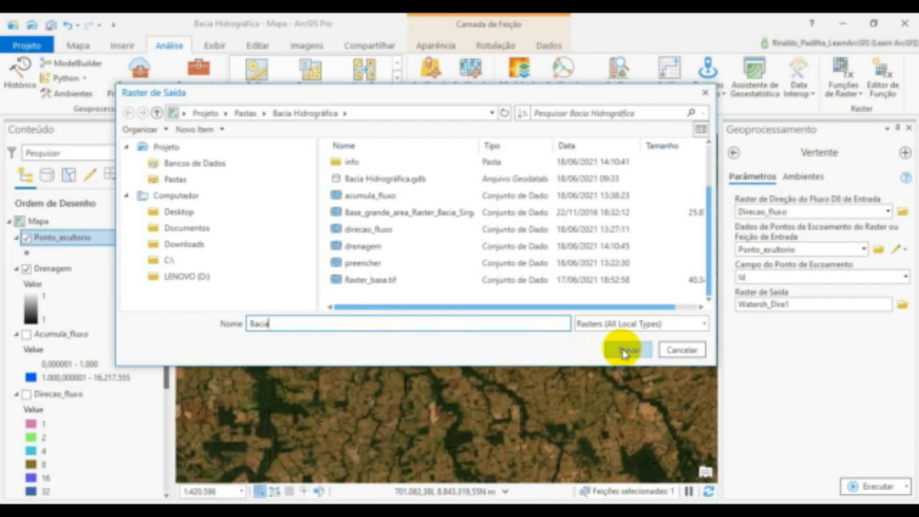
left_click(623, 352)
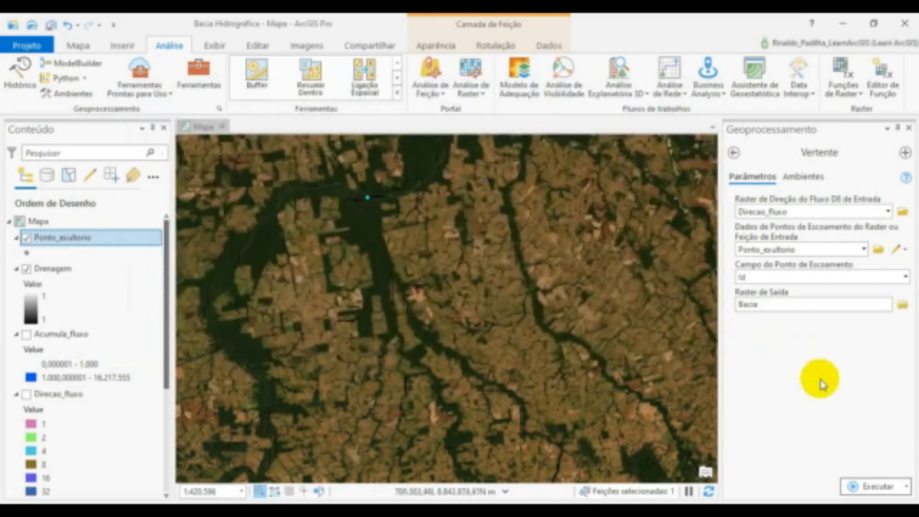
left_click(865, 488)
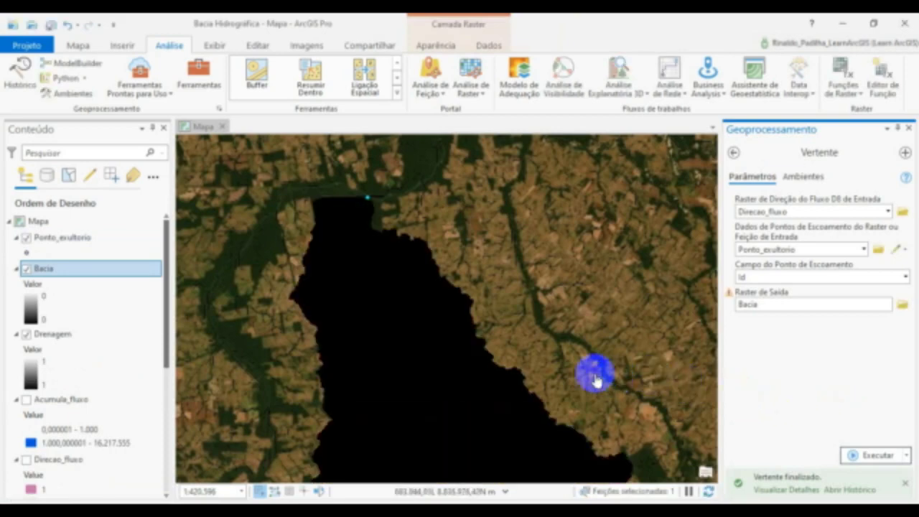
- Examine the full extent of the Bacia raster and its boundary near the outlet point
scroll(410, 195, "down", 3)
left_click(425, 346)
mouse_move(427, 343)
left_mouse_down()
mouse_move(416, 325)
mouse_move(419, 333)
left_mouse_up()
scroll(402, 266, "up", 2)
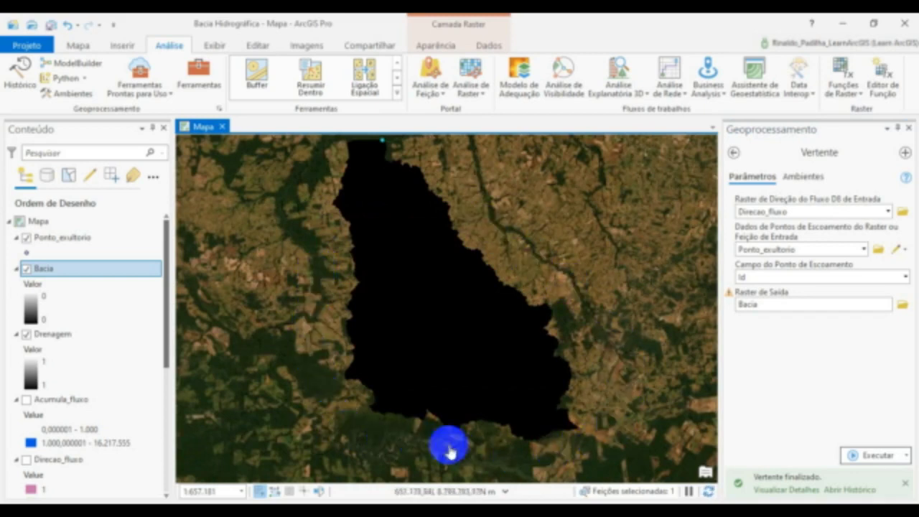
left_click_drag(480, 222, 463, 303)
scroll(390, 271, "up", 2)
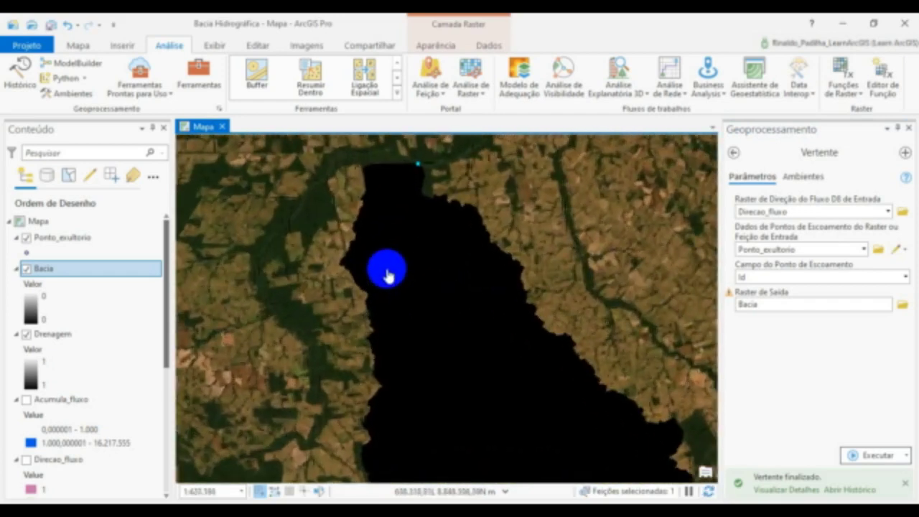
scroll(409, 266, "down", 2)
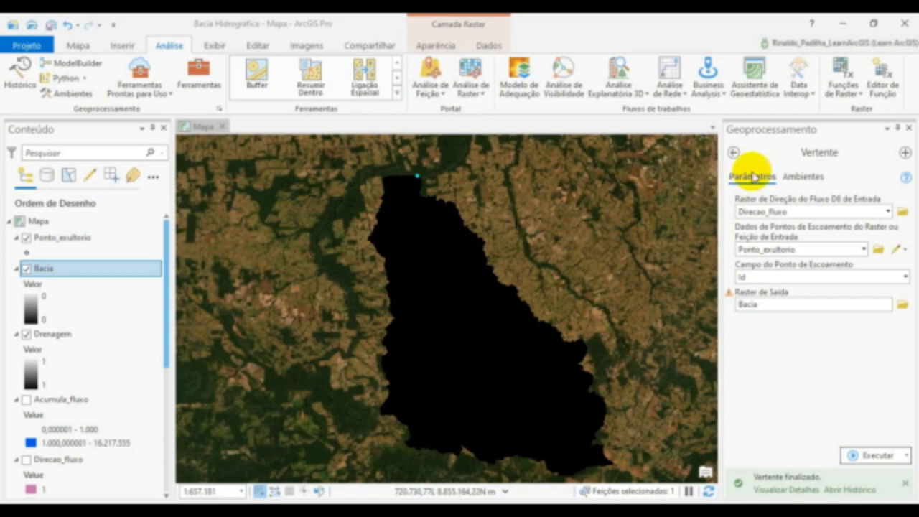
- Return to the Hidrologia toolset and open the Curso da Água para Feição tool
left_click(733, 152)
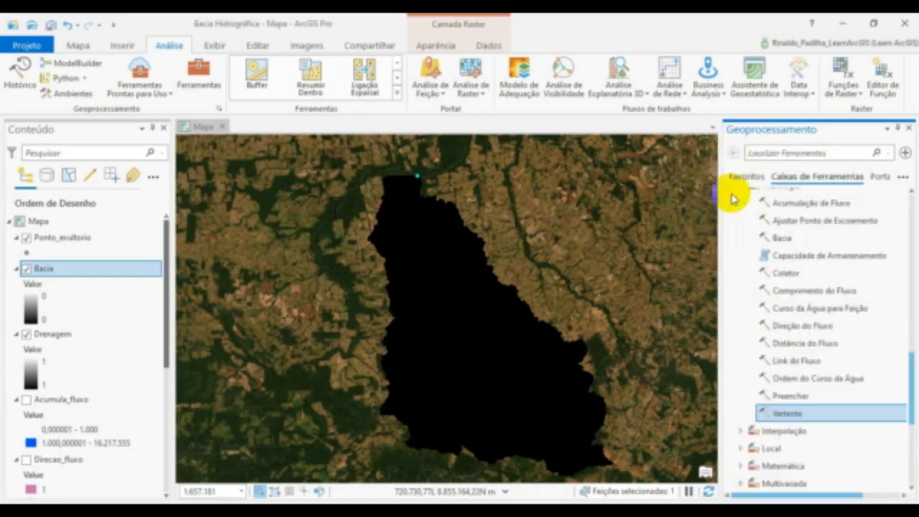
scroll(768, 310, "up", 1)
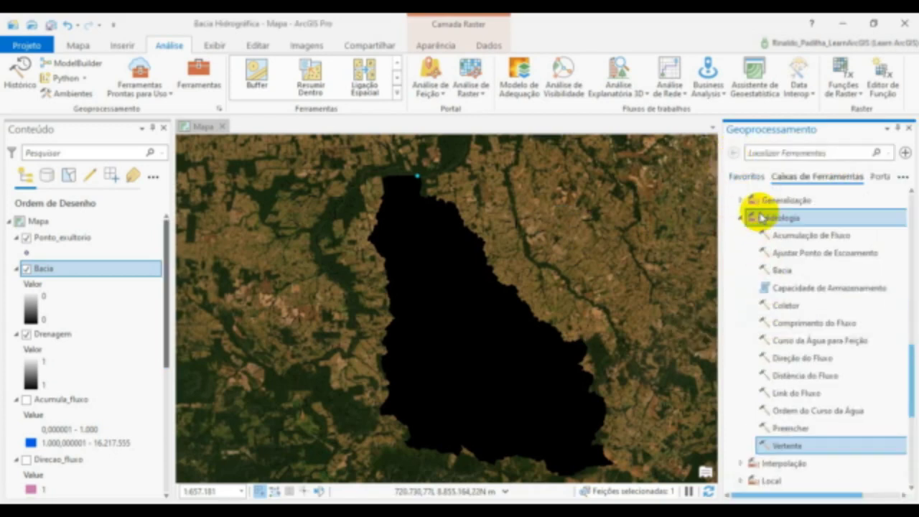
left_click(763, 273)
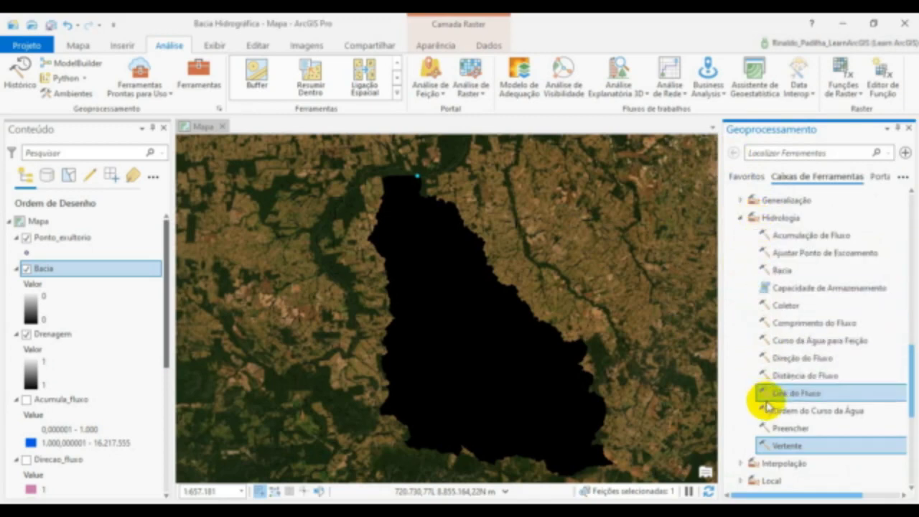
left_click(804, 343)
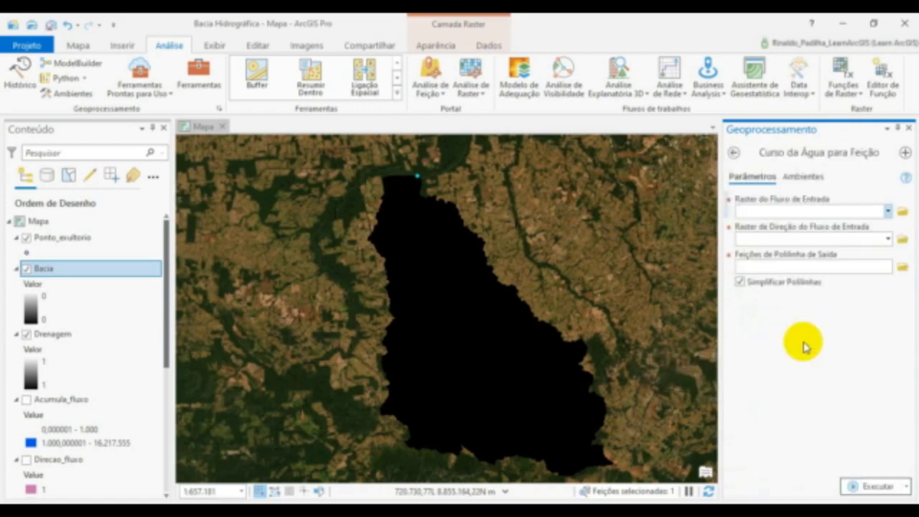
- Set Drenagem as the input stream raster and Direcao_fluxo as the input flow direction raster
left_click(888, 212)
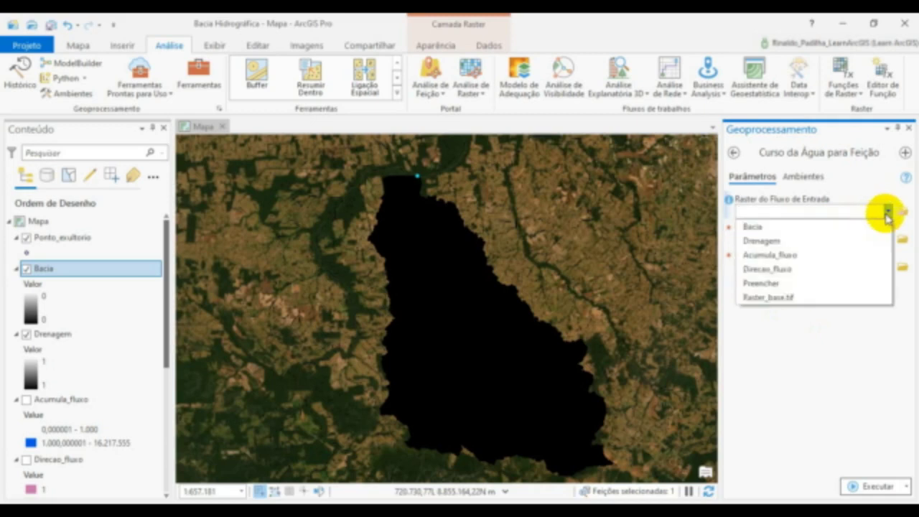
left_click(775, 241)
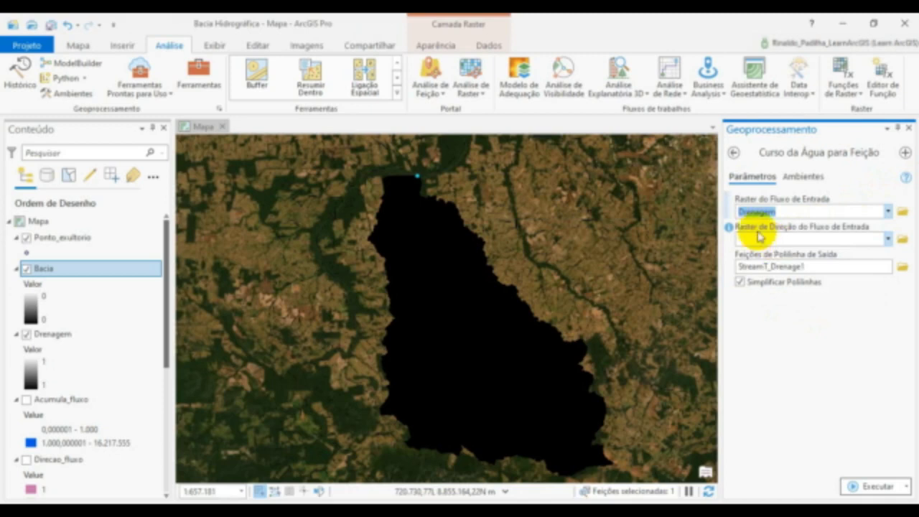
left_click(888, 244)
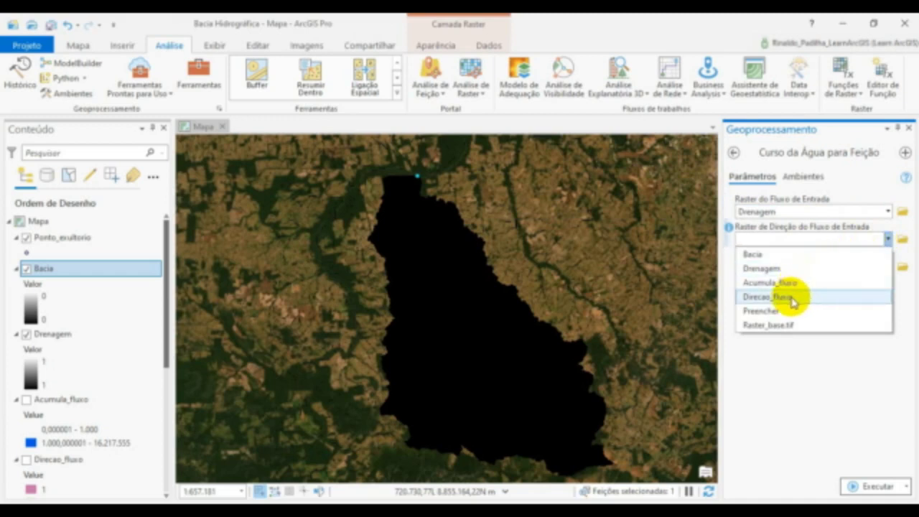
left_click(794, 297)
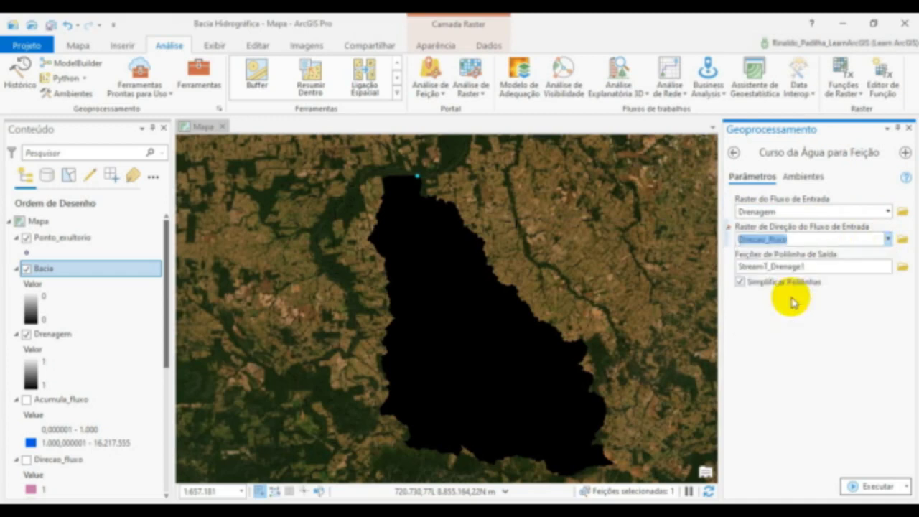
- Name the output polyline features Drenagem_Shape in the Bacia Hidrográfica folder, run the tool, and view the resulting stream network
left_click(902, 269)
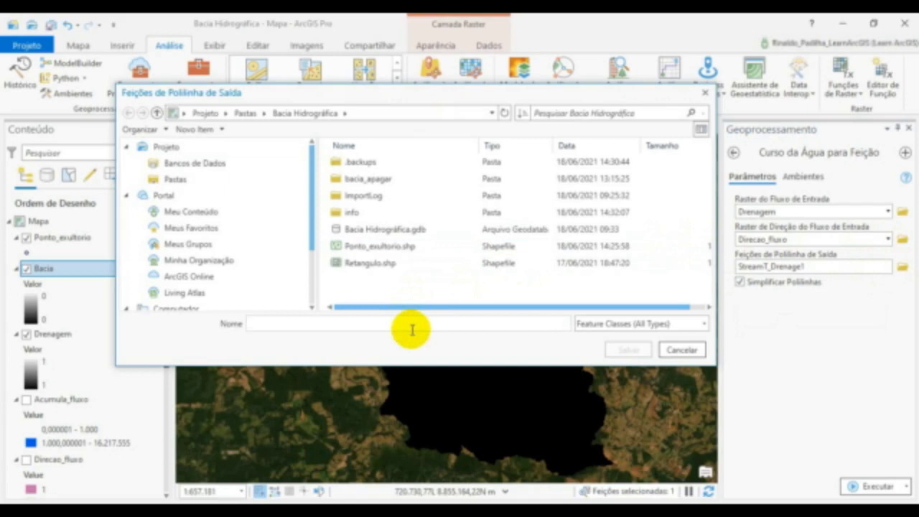
left_click(412, 327)
type("Drenagem_Sh")
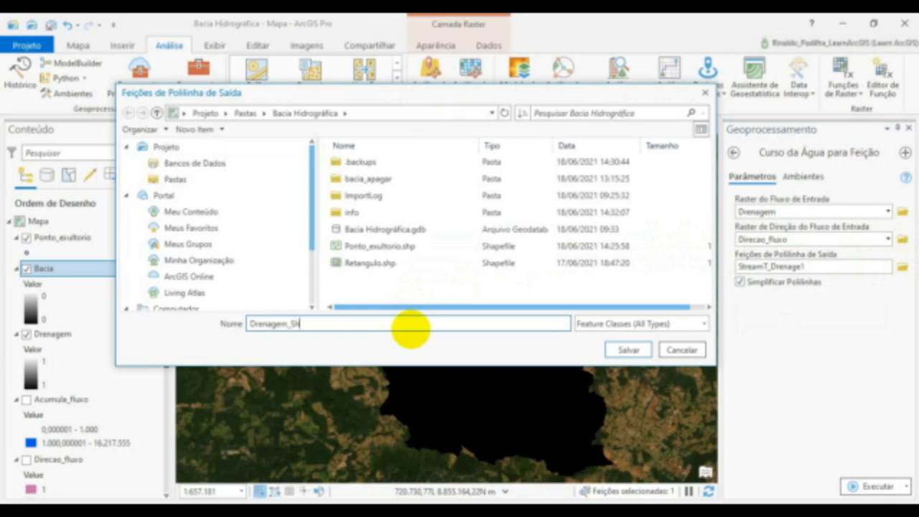
type("ape")
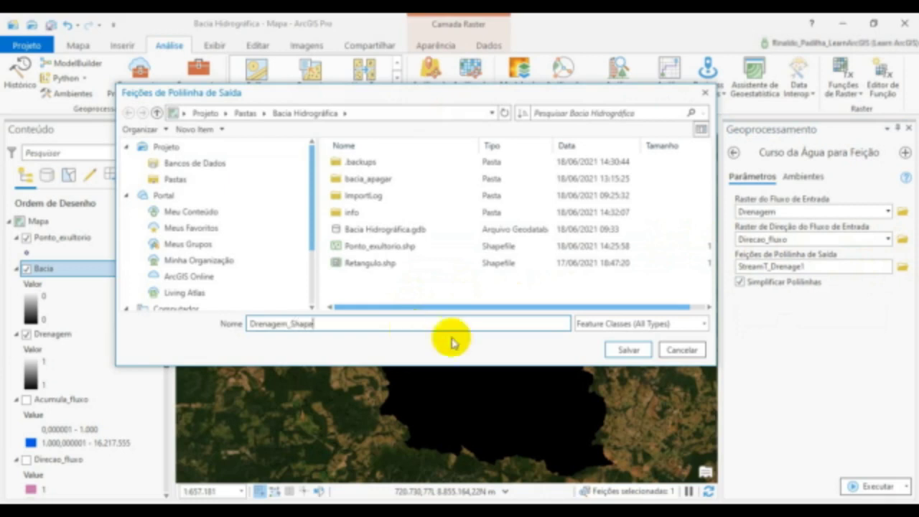
left_click(623, 349)
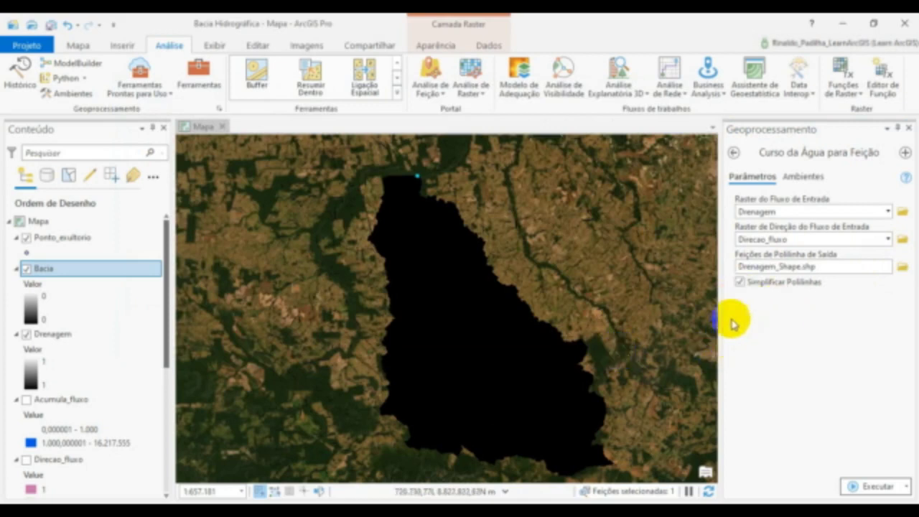
left_click(859, 487)
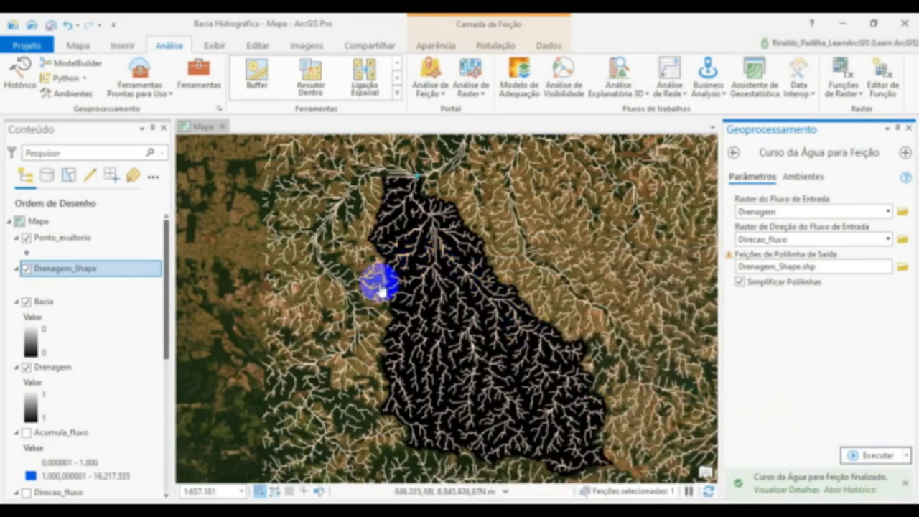
scroll(436, 319, "down", 5)
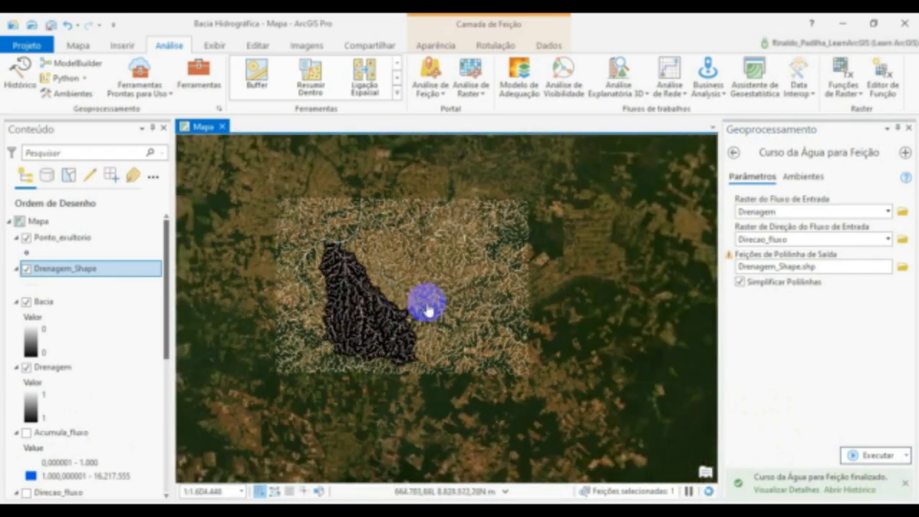
left_click_drag(462, 295, 498, 317)
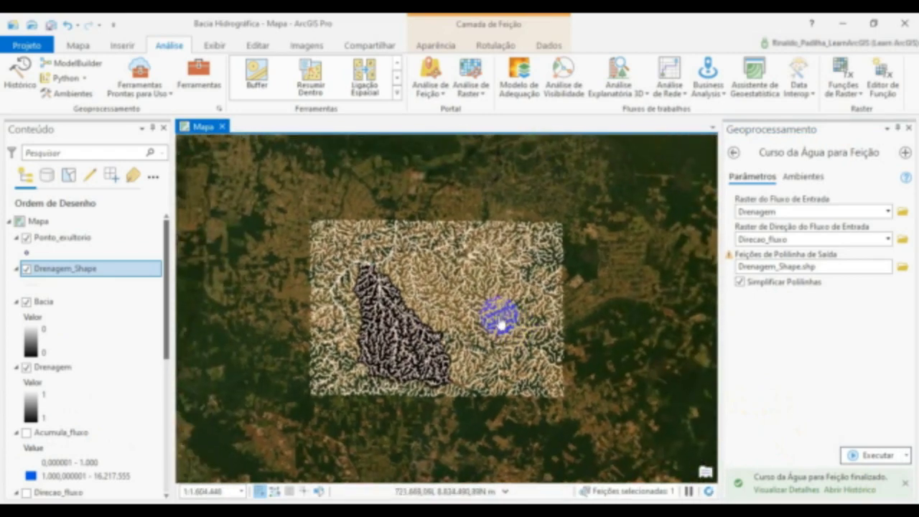
- Open the Raster para Polígono tool from the Do Raster toolset in Ferramentas de Conversão
scroll(491, 346, "up", 2)
scroll(338, 355, "up", 2)
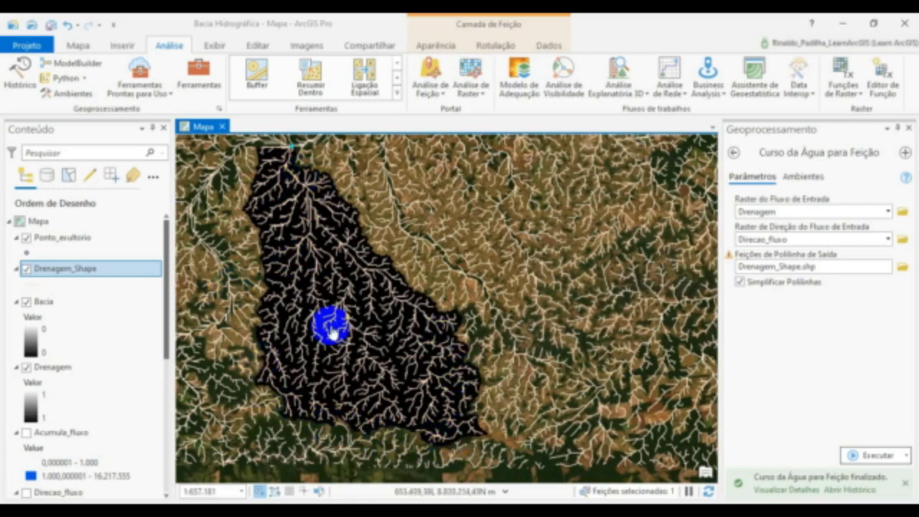
left_click(731, 152)
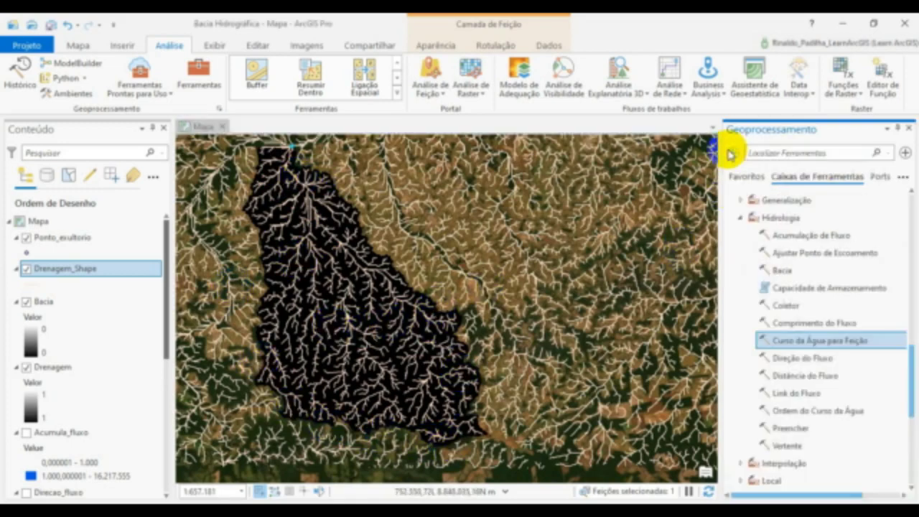
left_click_drag(909, 359, 902, 199)
left_click(760, 340)
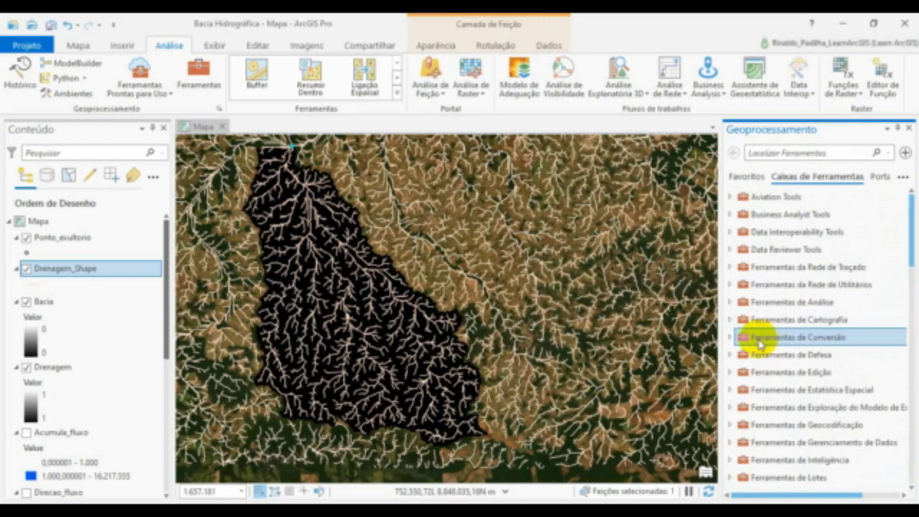
double_click(796, 339)
scroll(795, 343, "down", 2)
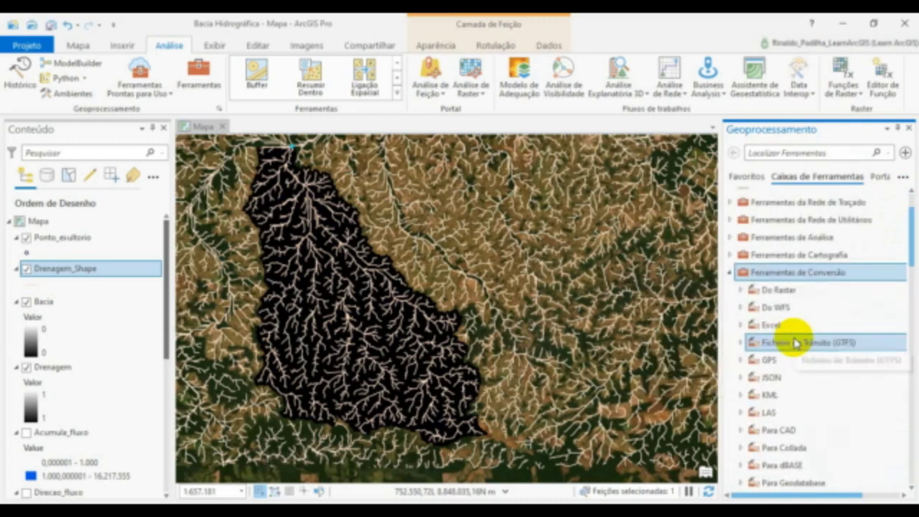
scroll(795, 338, "down", 1)
scroll(799, 355, "down", 1)
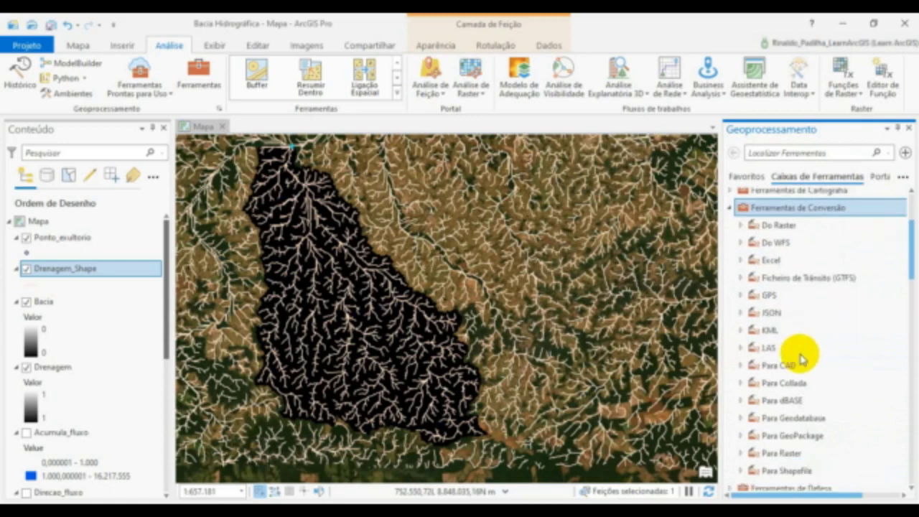
double_click(781, 226)
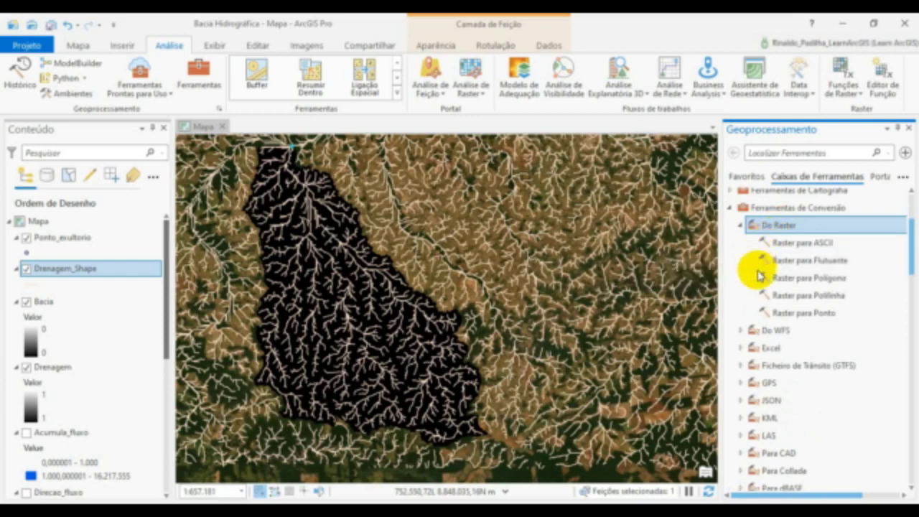
left_click(793, 281)
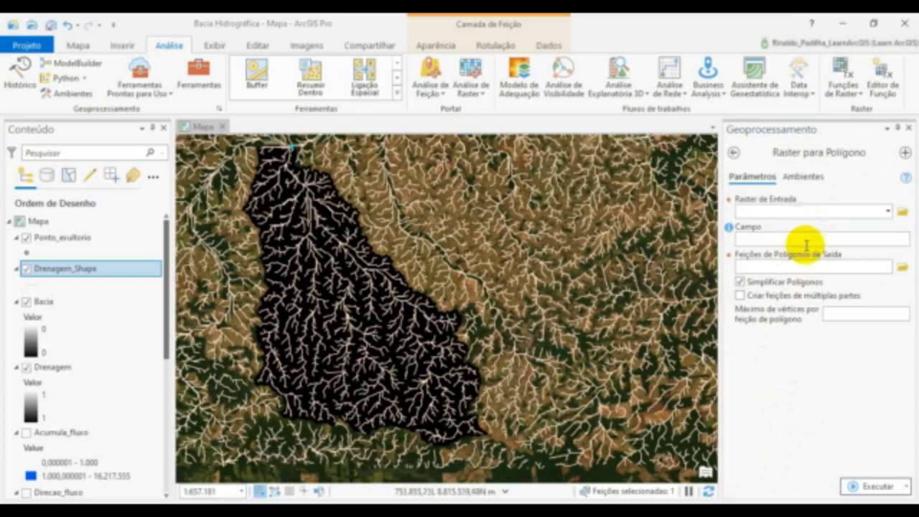
- Convert the Bacia raster to polygon features saved as Bacia_area in the Bacia Hidrográfica folder
left_click(888, 212)
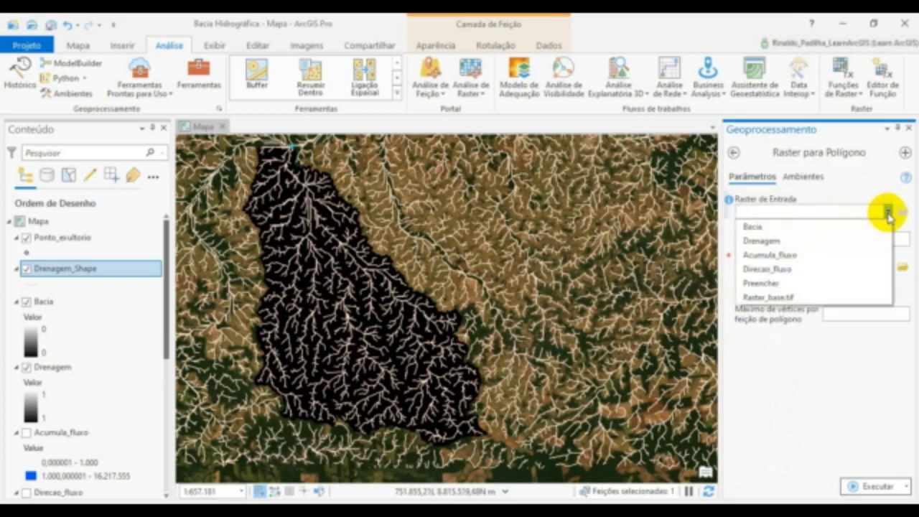
left_click(781, 226)
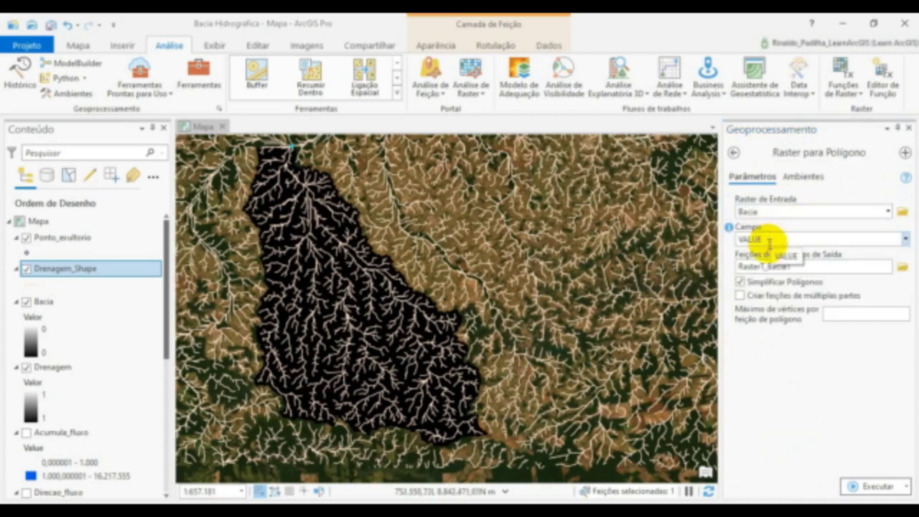
left_click(902, 268)
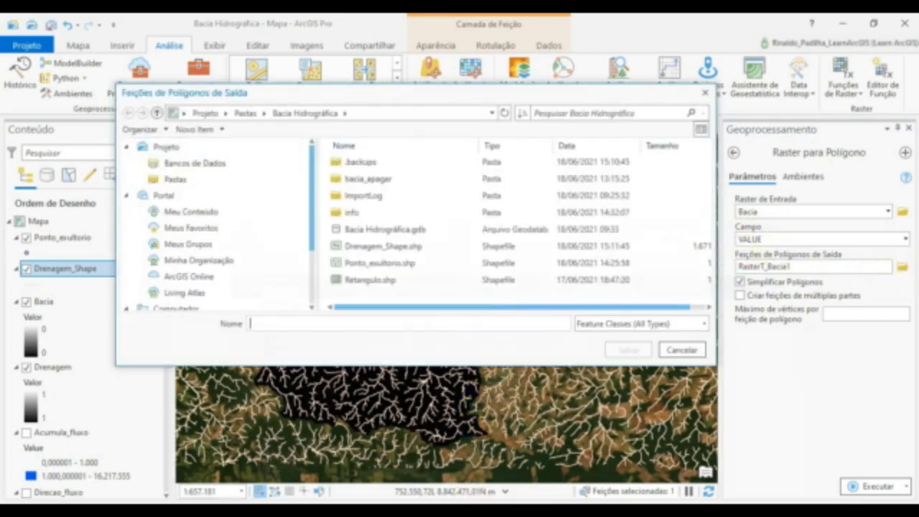
type("Bacia_")
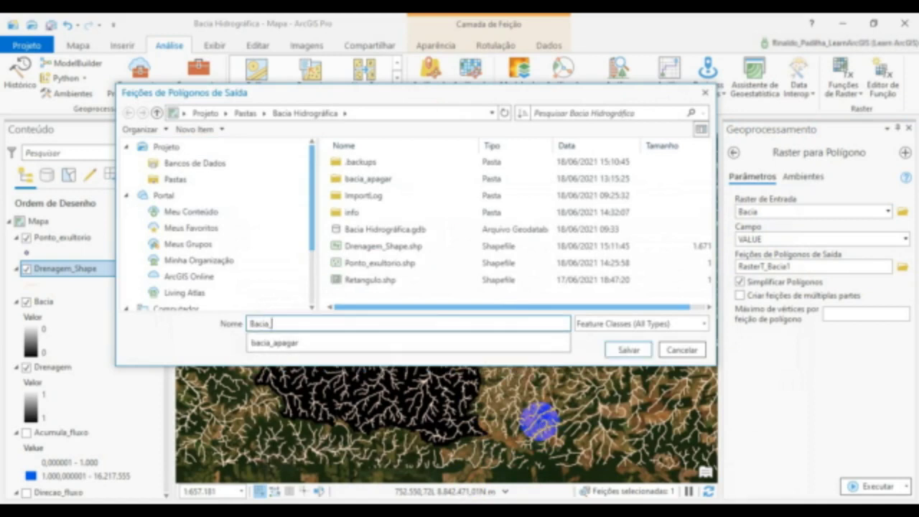
type("area")
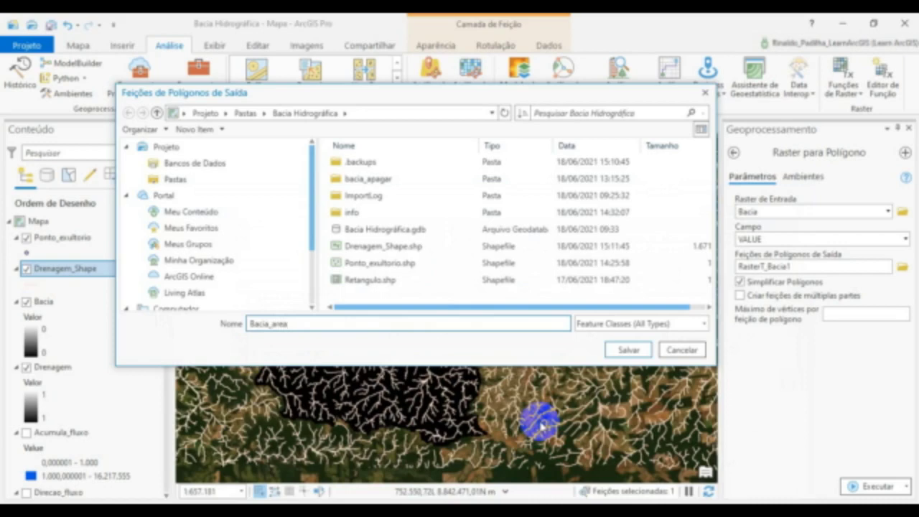
left_click(637, 352)
left_click(629, 350)
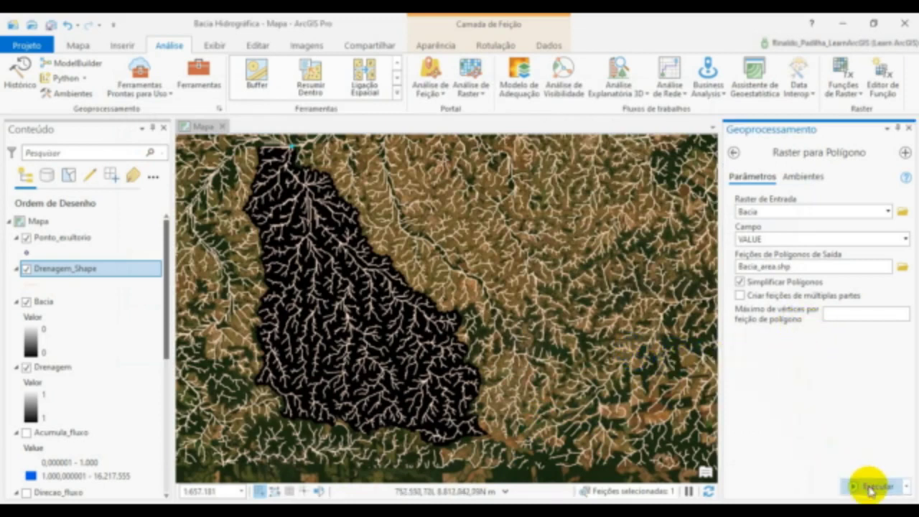
left_click(870, 487)
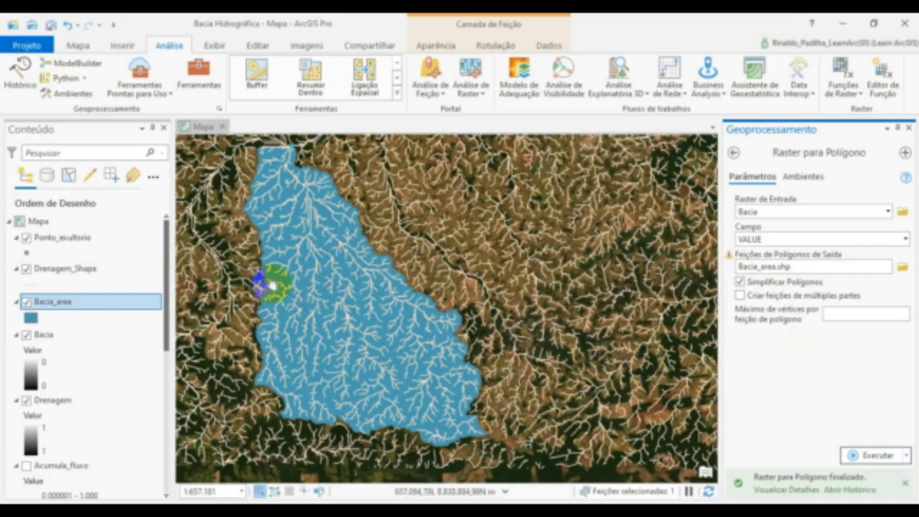
- Inspect the basin polygon on the map and open the Recortar tool from the Extrair toolset in Ferramentas de Análise
left_click_drag(272, 285, 331, 308)
scroll(331, 321, "up", 2)
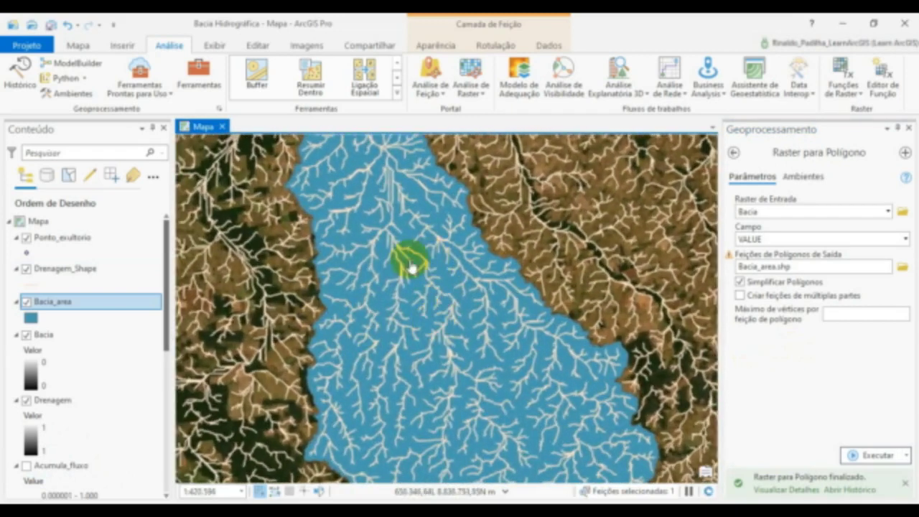
left_click_drag(418, 378, 399, 311)
scroll(400, 316, "down", 2)
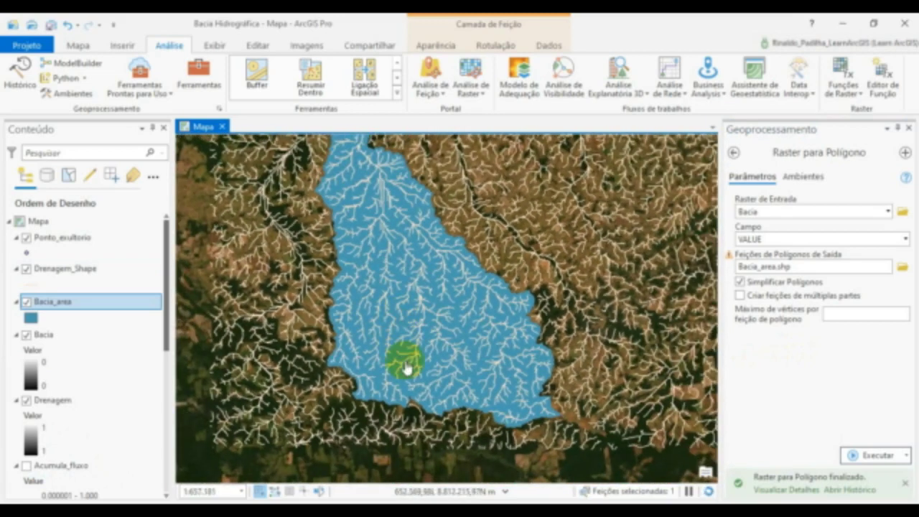
left_click_drag(455, 261, 436, 285)
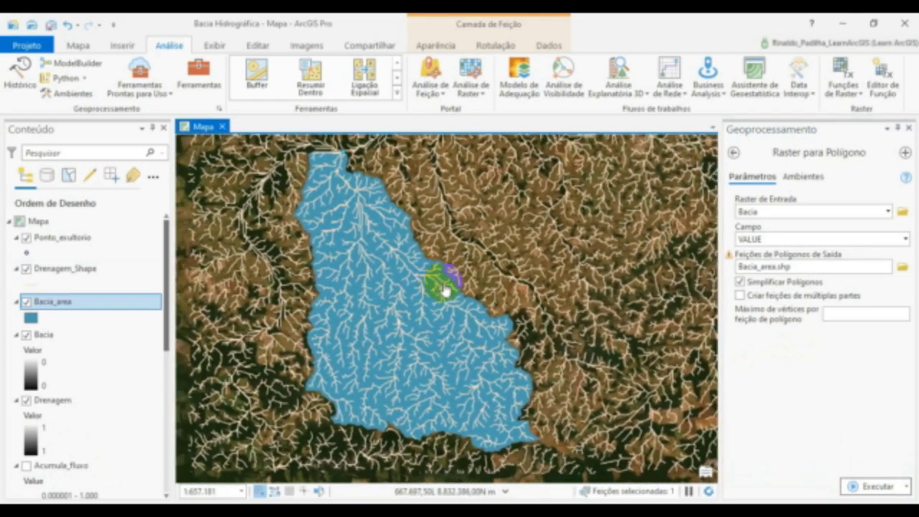
left_click(733, 153)
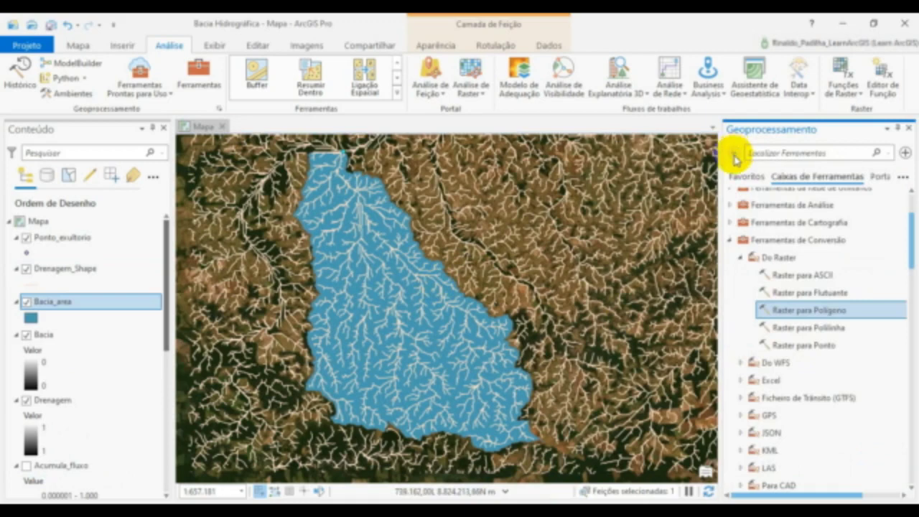
scroll(771, 288, "up", 1)
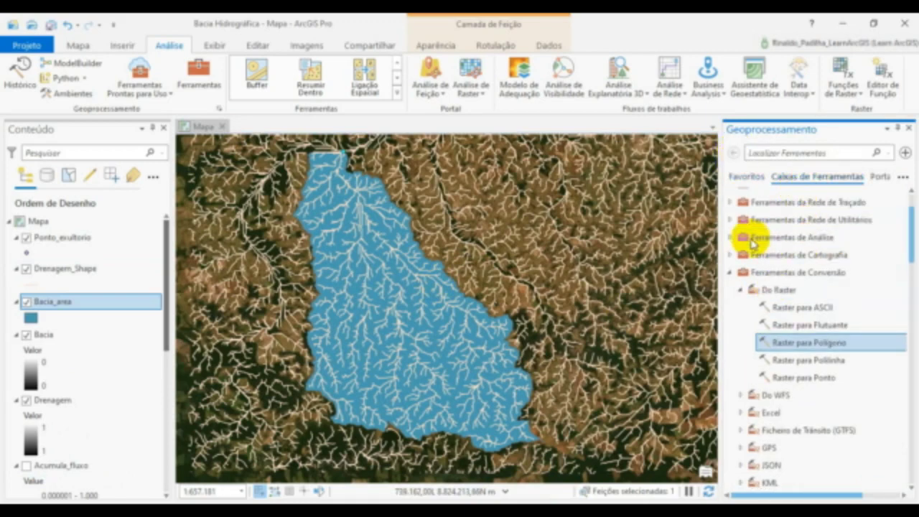
double_click(755, 240)
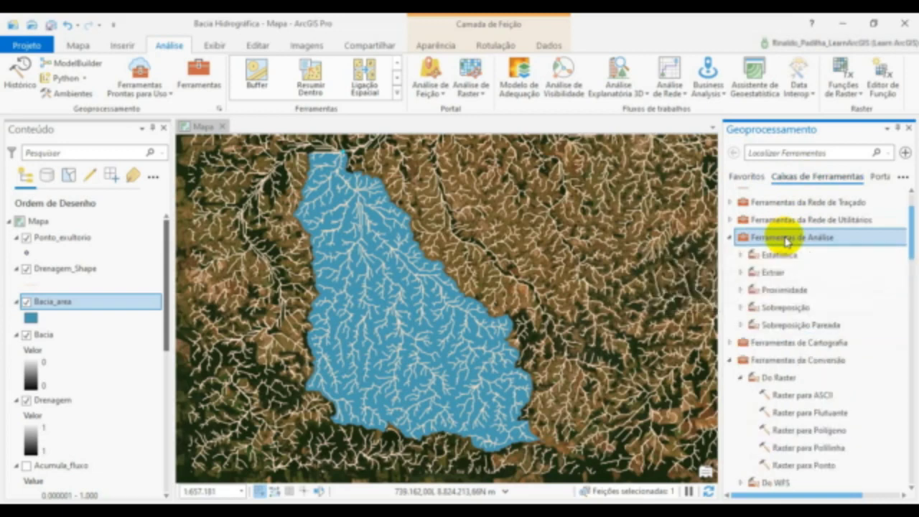
double_click(772, 278)
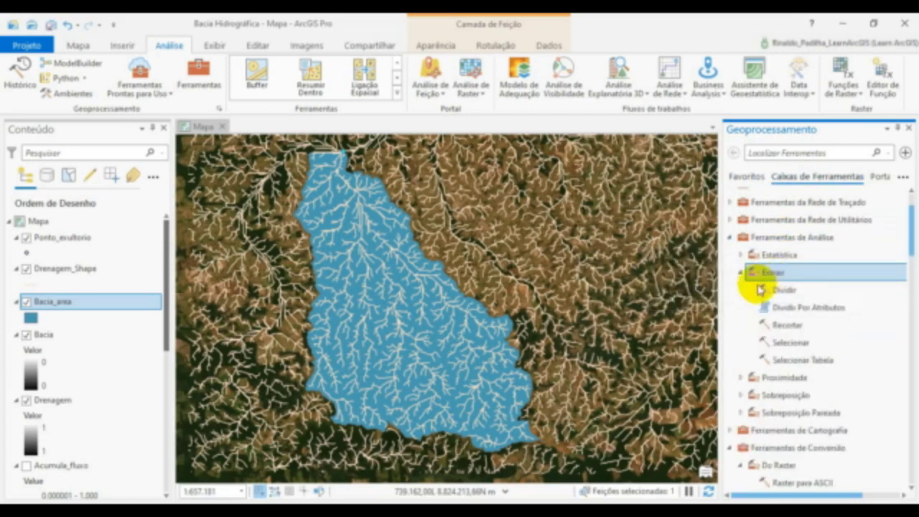
double_click(790, 328)
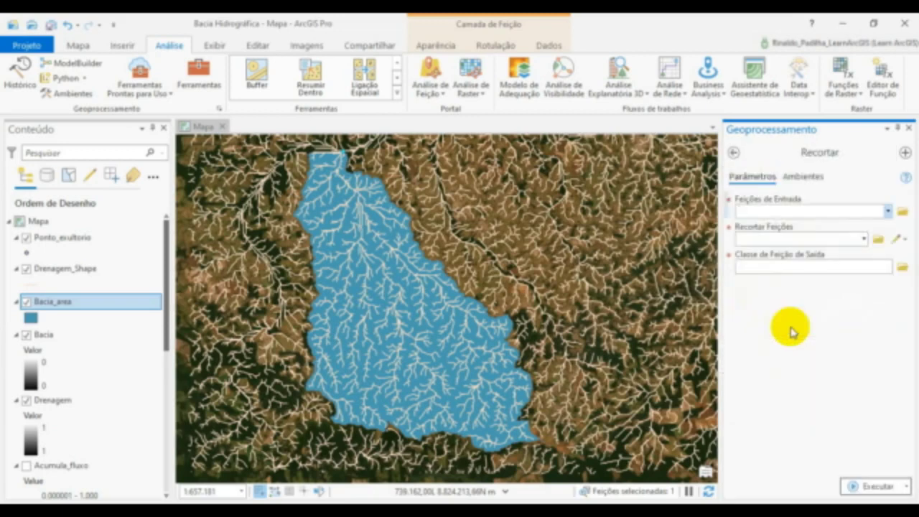
- Set Drenagem_Shape as the input features and Bacia_area as the clip features
left_click(888, 214)
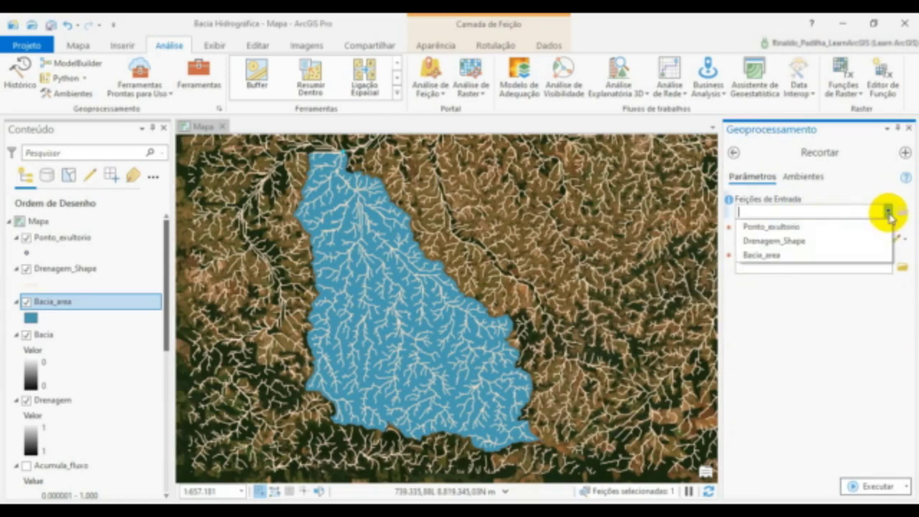
left_click(814, 244)
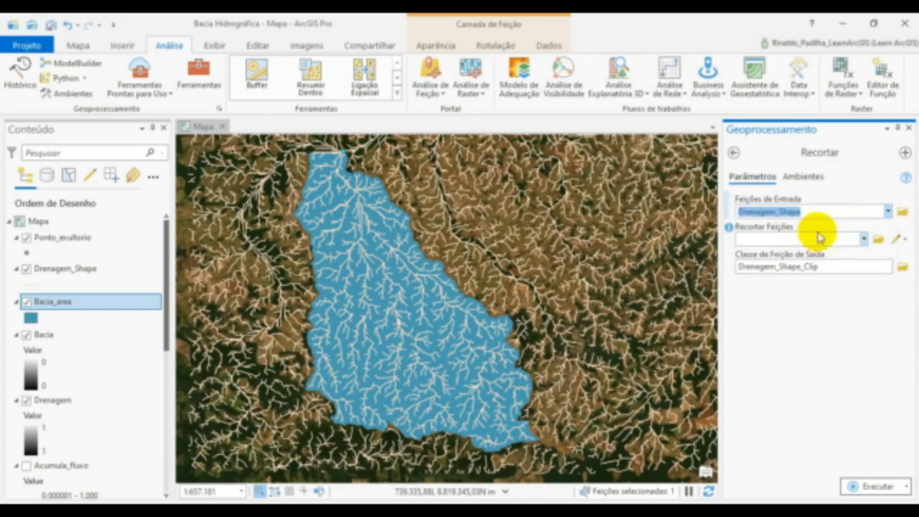
left_click(864, 241)
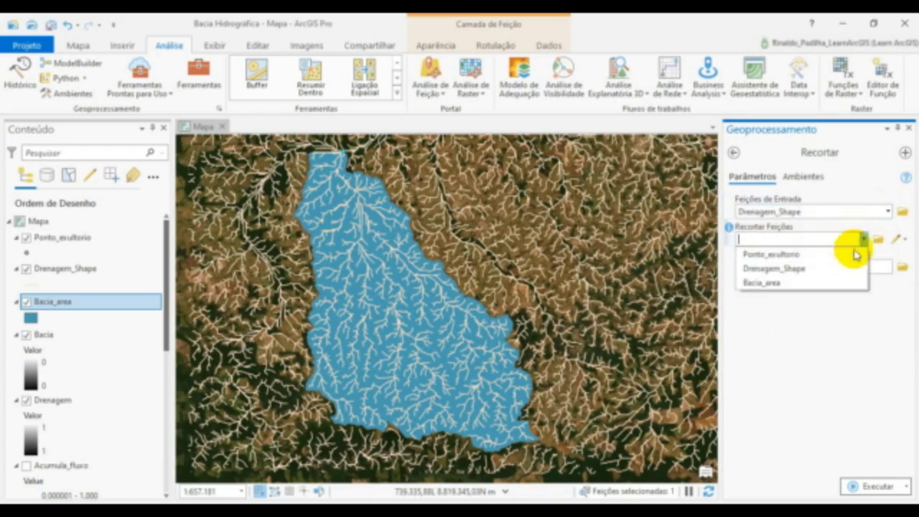
left_click(765, 283)
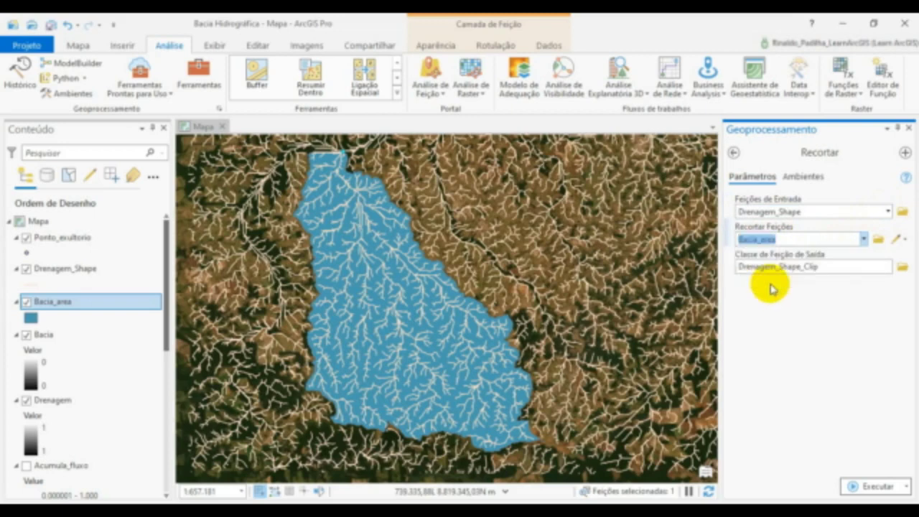
- Name the clip output Drenagem_Interna in the Bacia Hidrográfica folder and run the tool
left_click(902, 269)
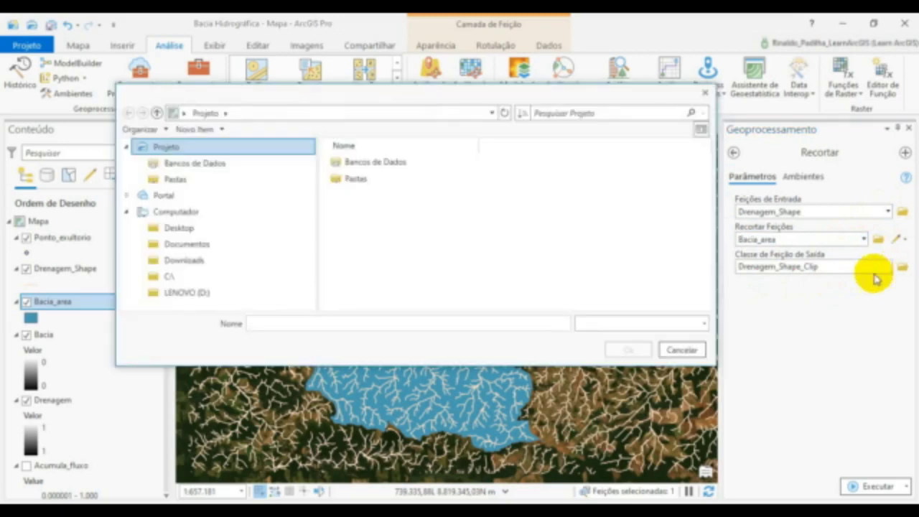
left_click(432, 321)
type("Dre")
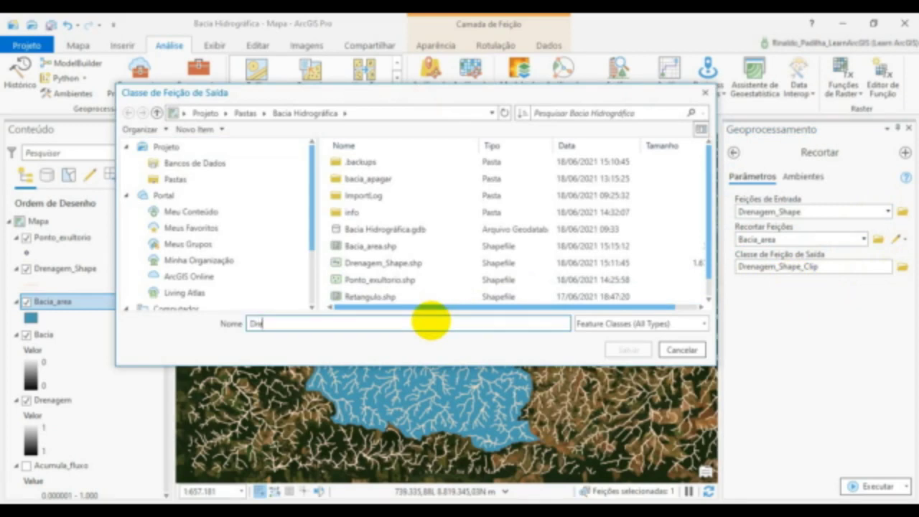
type("nagem")
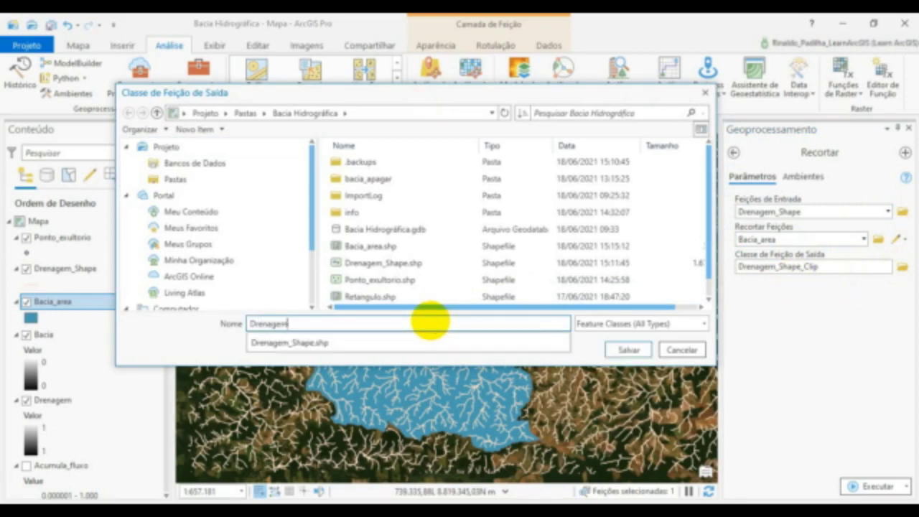
type("_Interna")
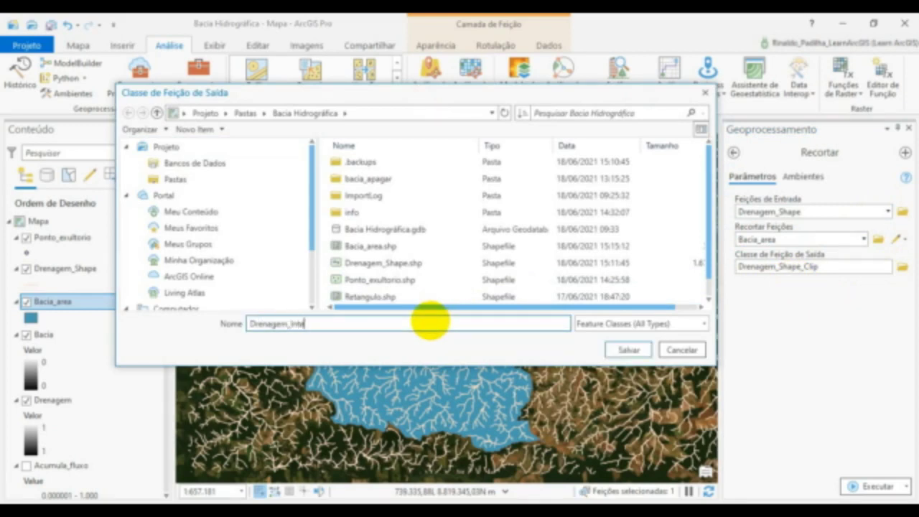
left_click(616, 351)
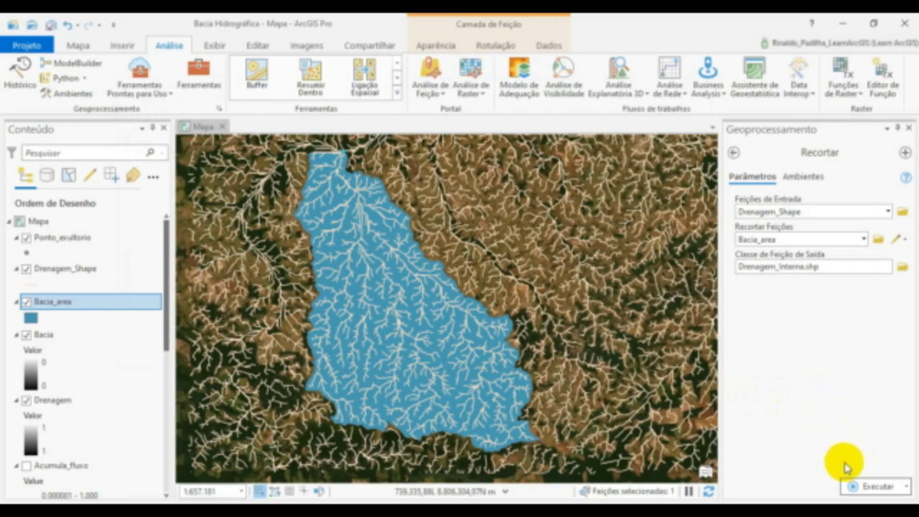
left_click(872, 486)
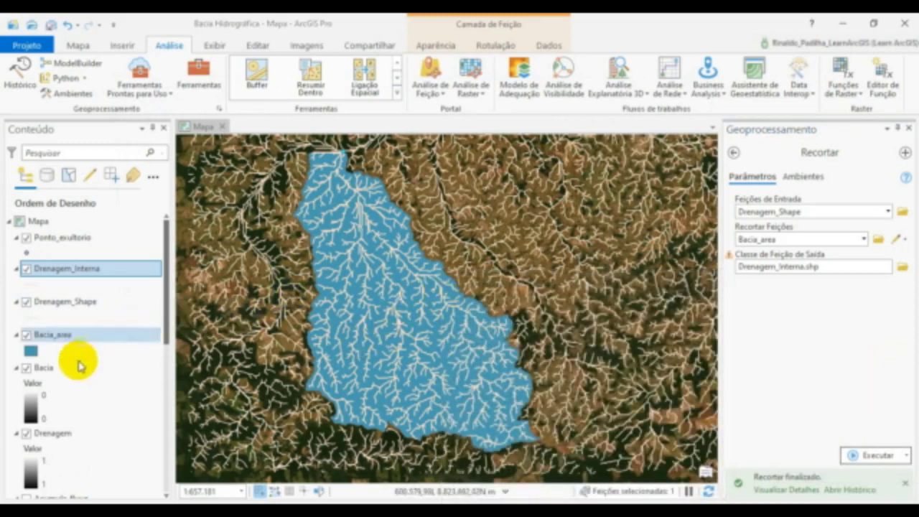
- Hide the Drenagem, Bacia, Bacia_area and Drenagem_Shape layers so only the clipped drainage shows over the imagery
scroll(115, 352, "down", 2)
left_click(26, 369)
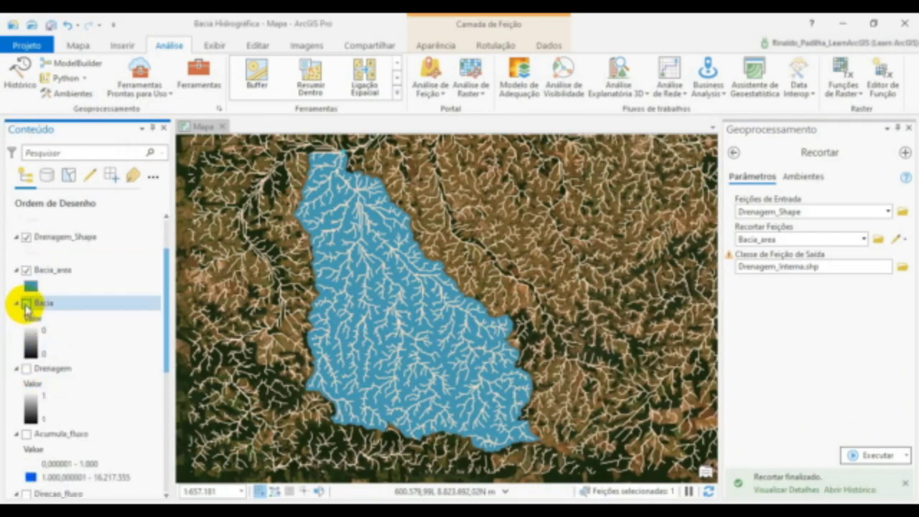
left_click(26, 270)
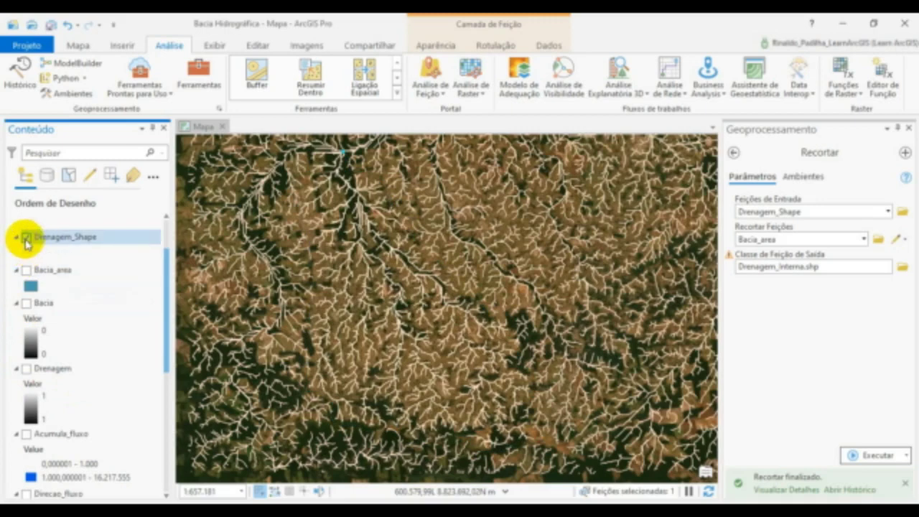
left_click(26, 237)
scroll(27, 266, "up", 2)
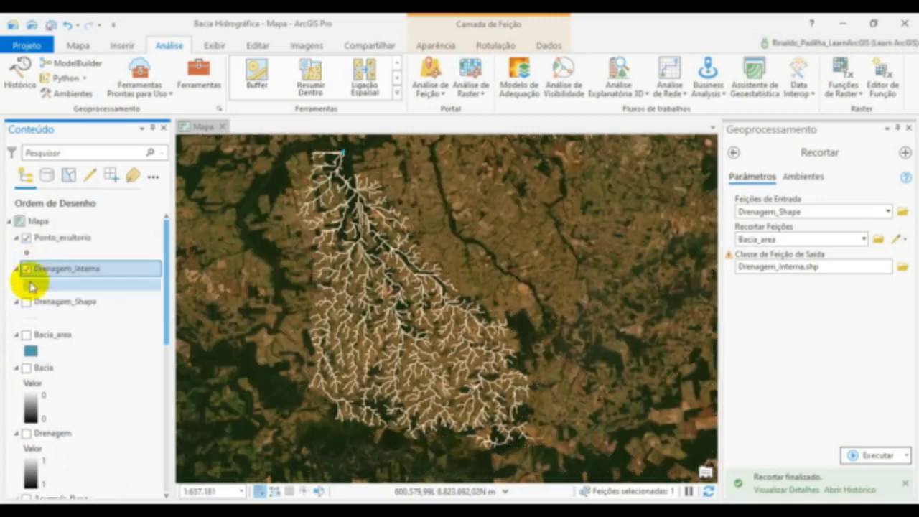
- Swap the visible Ponto_exultorio layer for Bacia_area and color the Drenagem_Interna lines blue (Lapis-Lazuli)
left_click(26, 237)
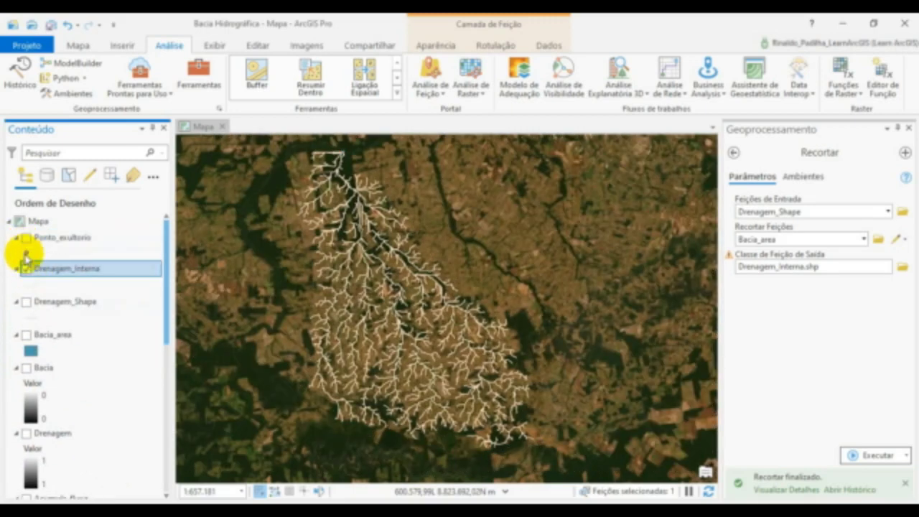
left_click(26, 335)
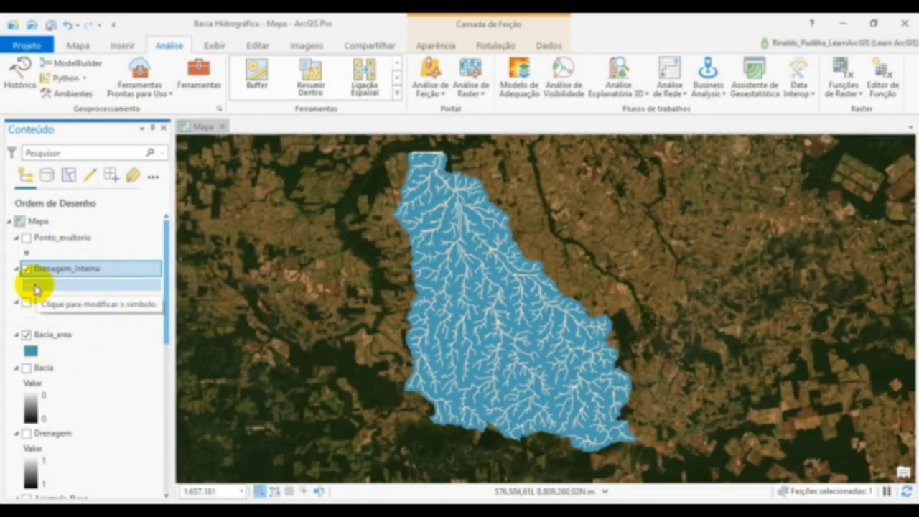
right_click(36, 289)
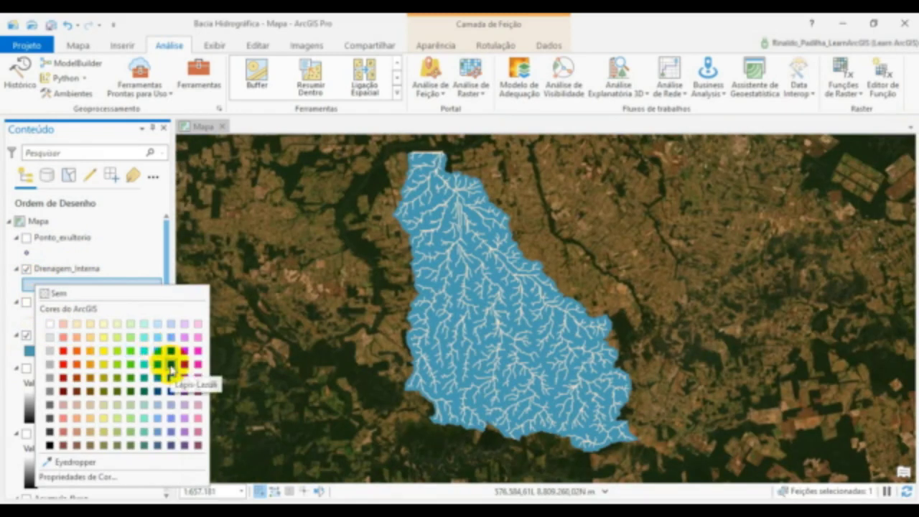
left_click(171, 366)
- Fill the Bacia_area polygon with pale yellow from the ArcGIS colors, closing the symbology settings without further changes
left_click(36, 354)
left_click(33, 354)
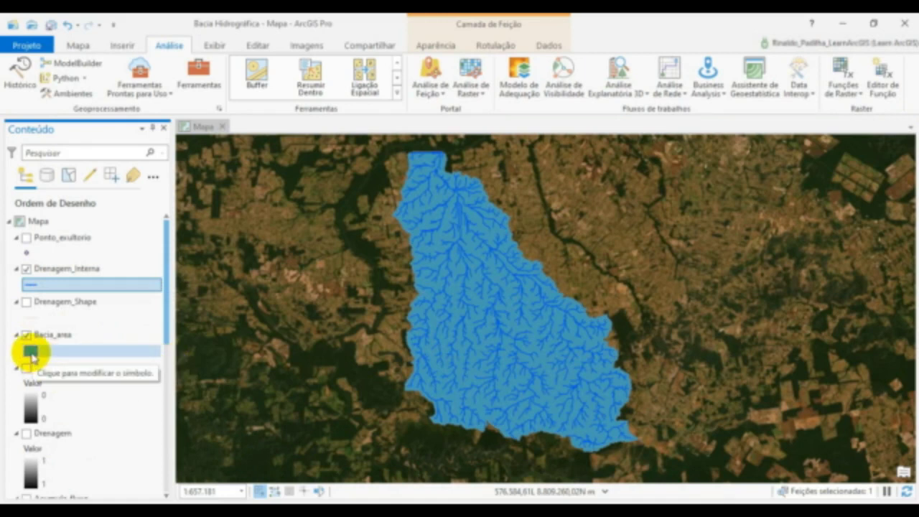
right_click(28, 351)
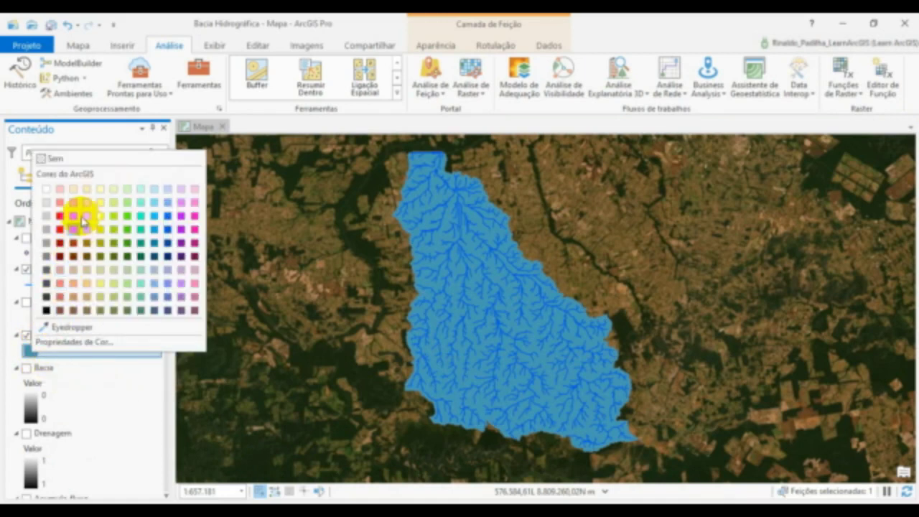
left_click(101, 190)
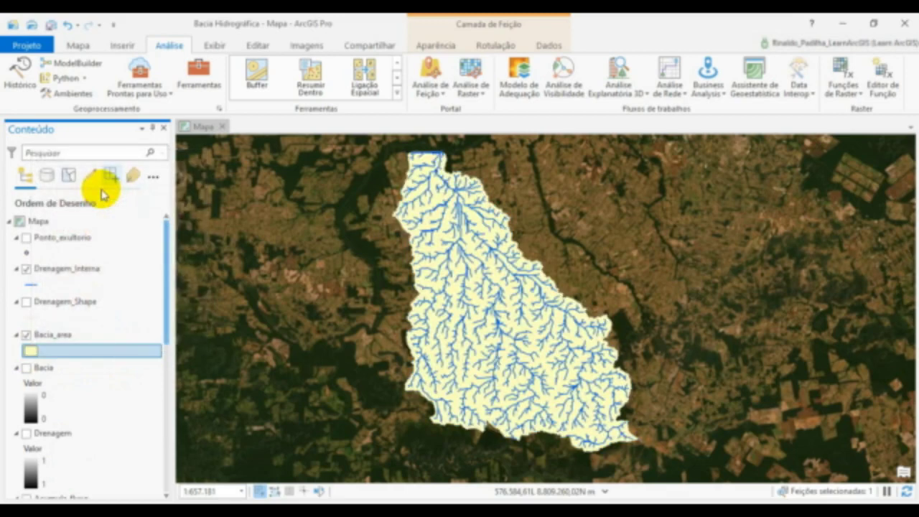
left_click(33, 354)
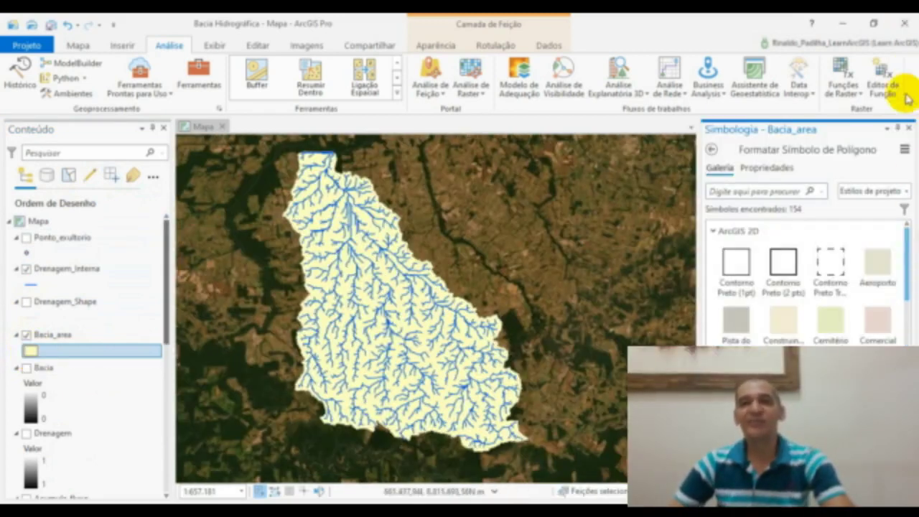
left_click(908, 127)
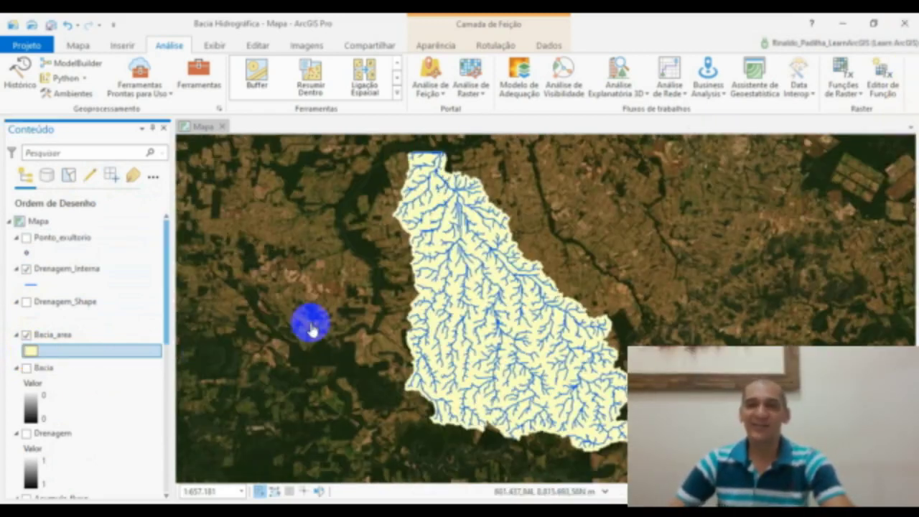
- Try the Bacia_area polygon with no fill color (Sem) and replace that with a light beige fill
left_click(32, 352)
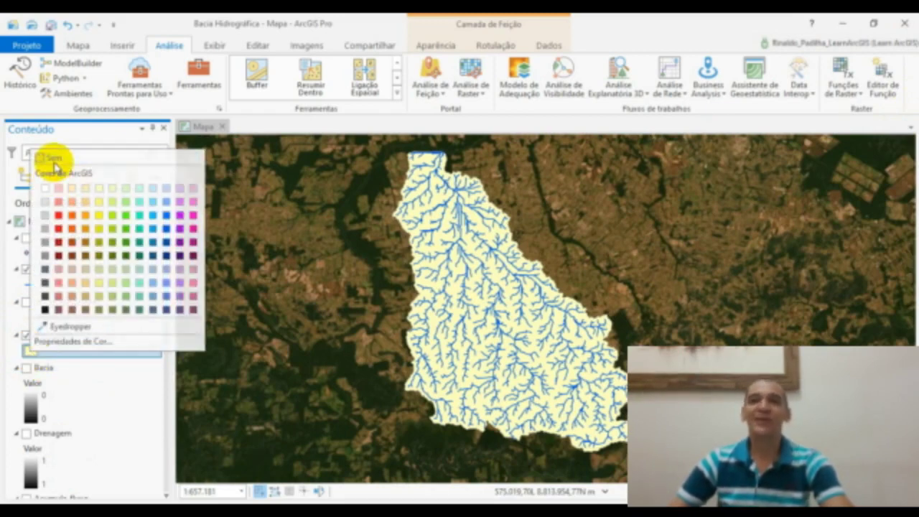
left_click(55, 164)
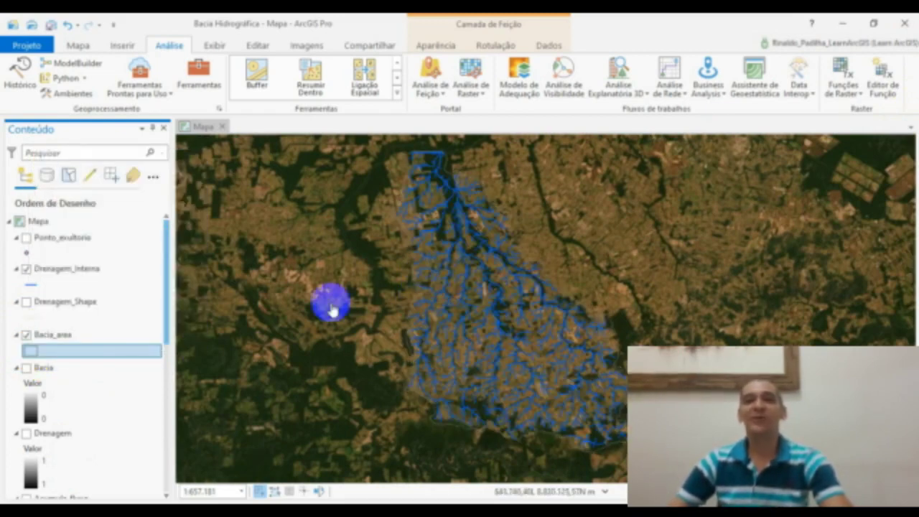
left_click(30, 353)
left_click(71, 189)
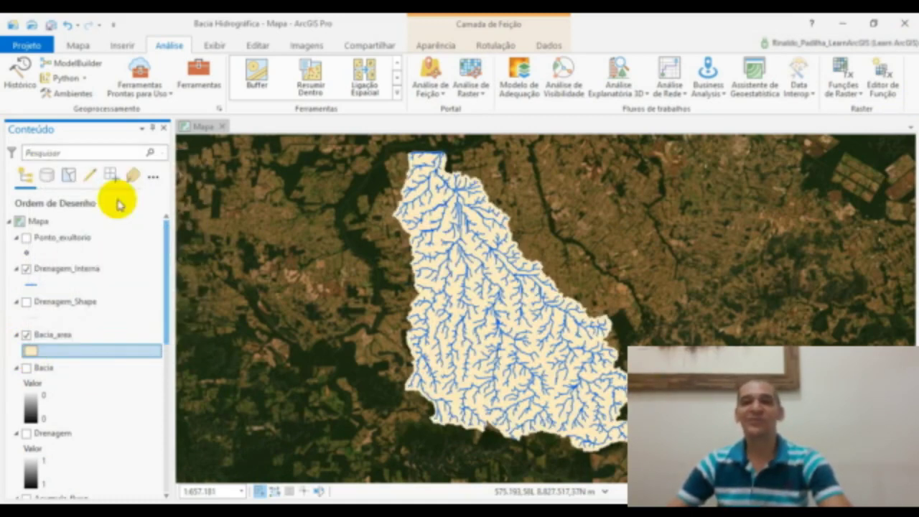
- Format the Bacia_area polygon symbol with no fill color and a black outline, and apply it to the map
left_click_drag(626, 307, 608, 316)
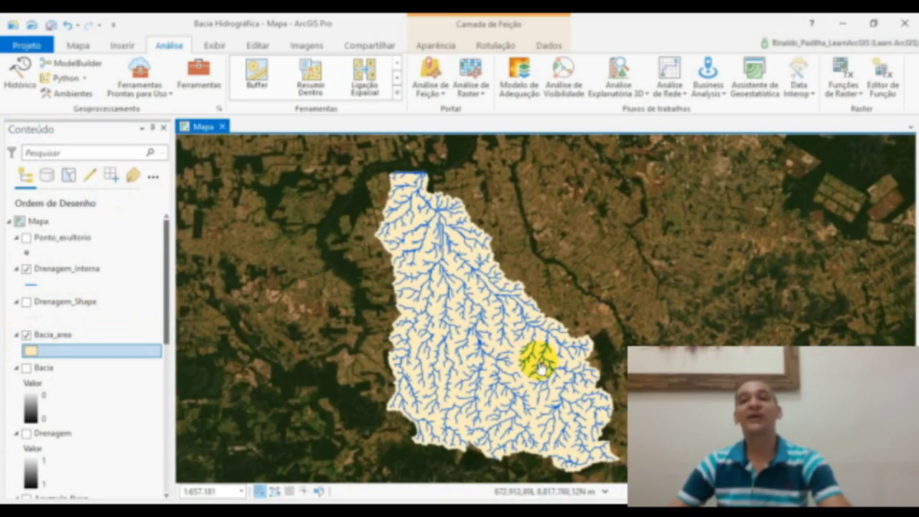
scroll(553, 324, "up", 4)
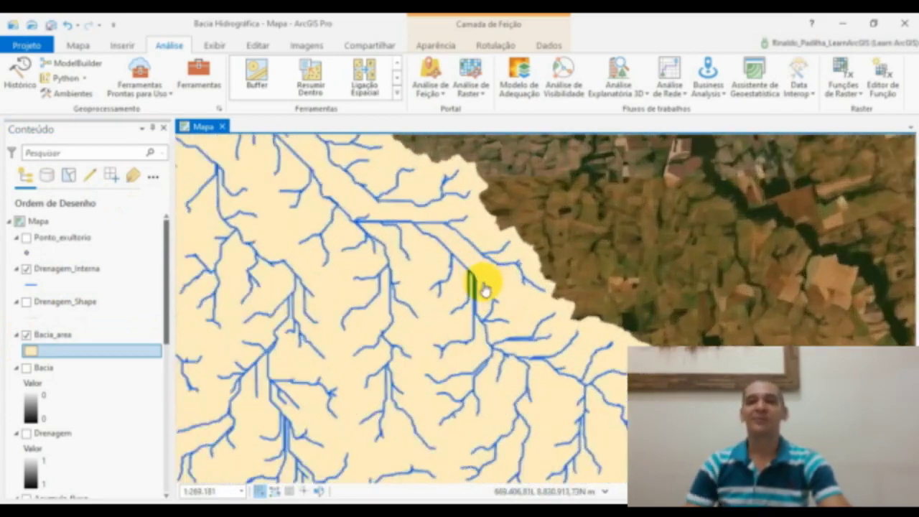
scroll(482, 287, "up", 5)
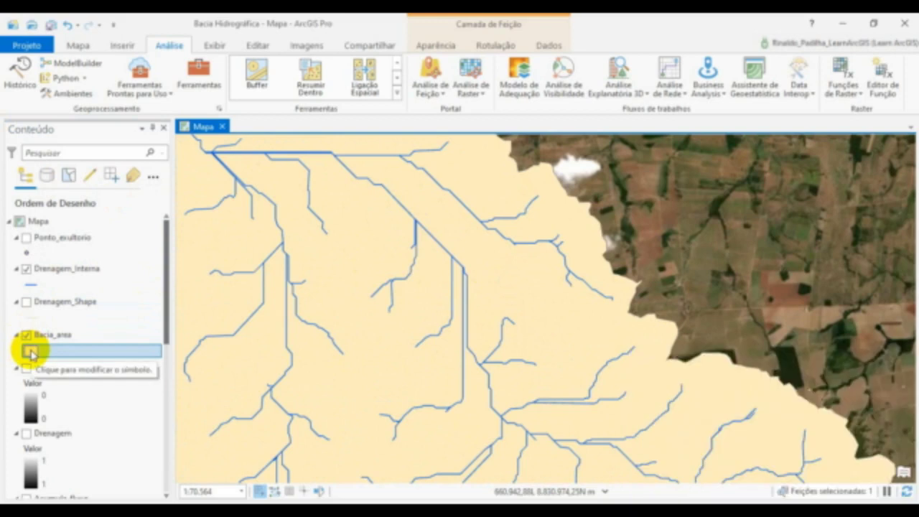
left_click(31, 352)
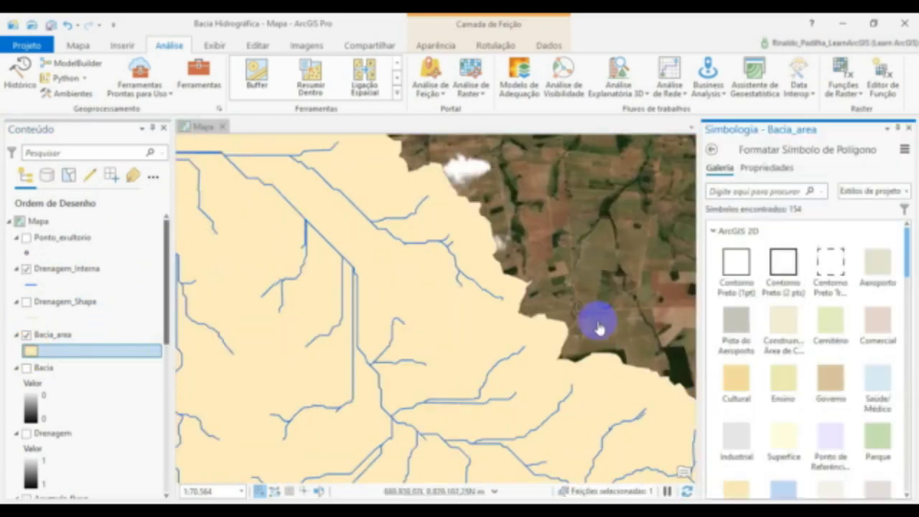
left_click(768, 168)
left_click(903, 250)
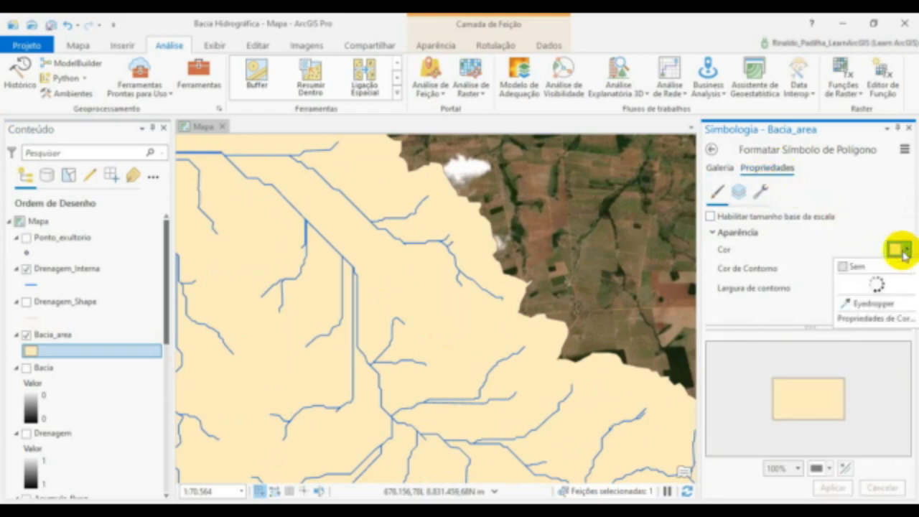
left_click(796, 266)
left_click(907, 270)
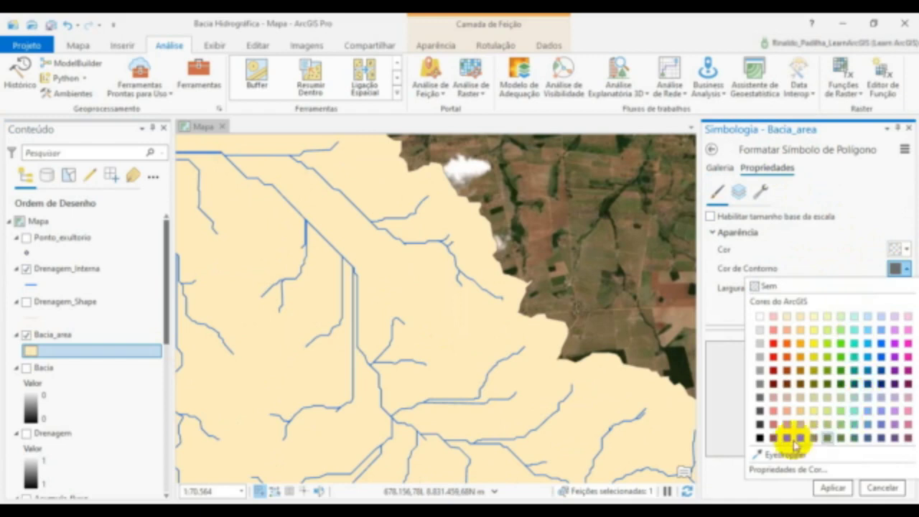
left_click(758, 437)
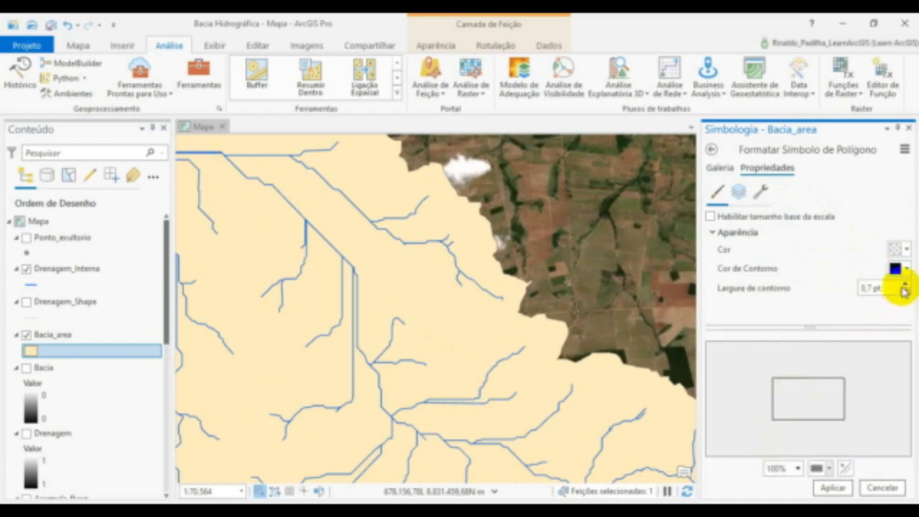
left_click(832, 488)
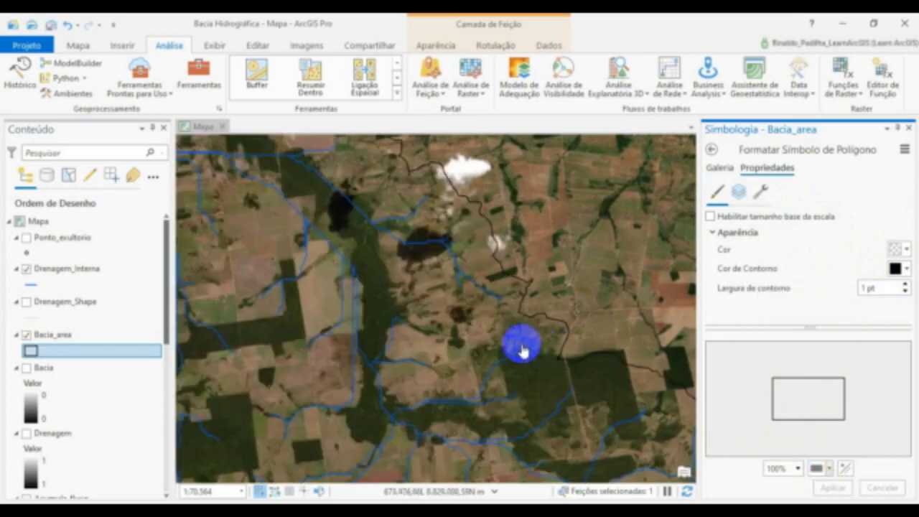